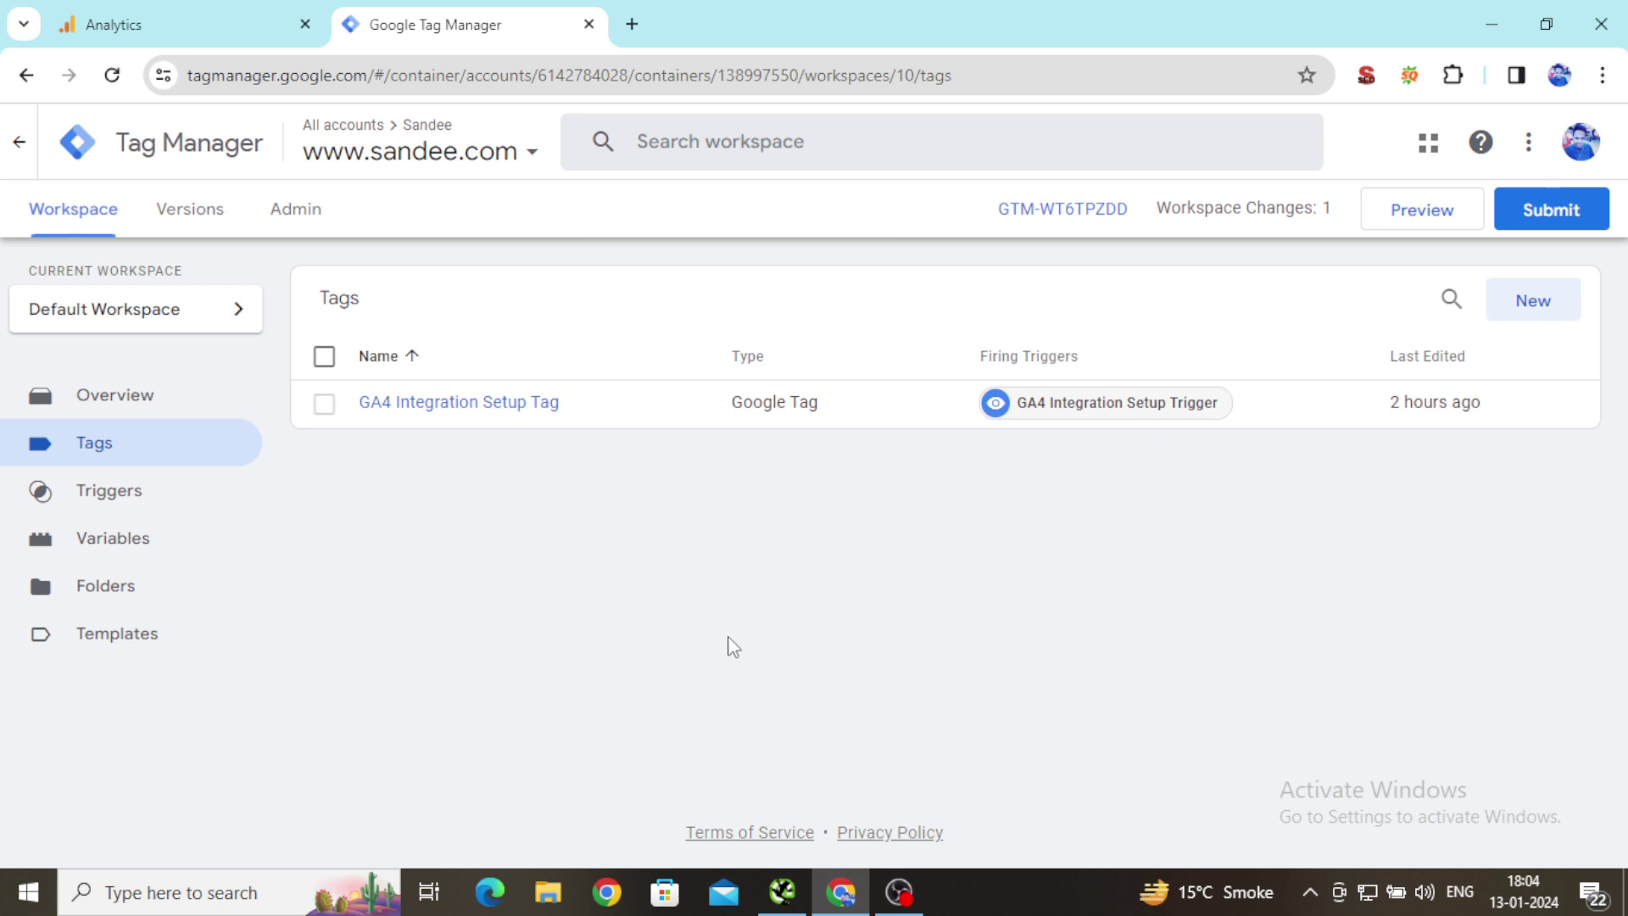
# Open sandee.com in a new browser tab
pyautogui.click(633, 23)
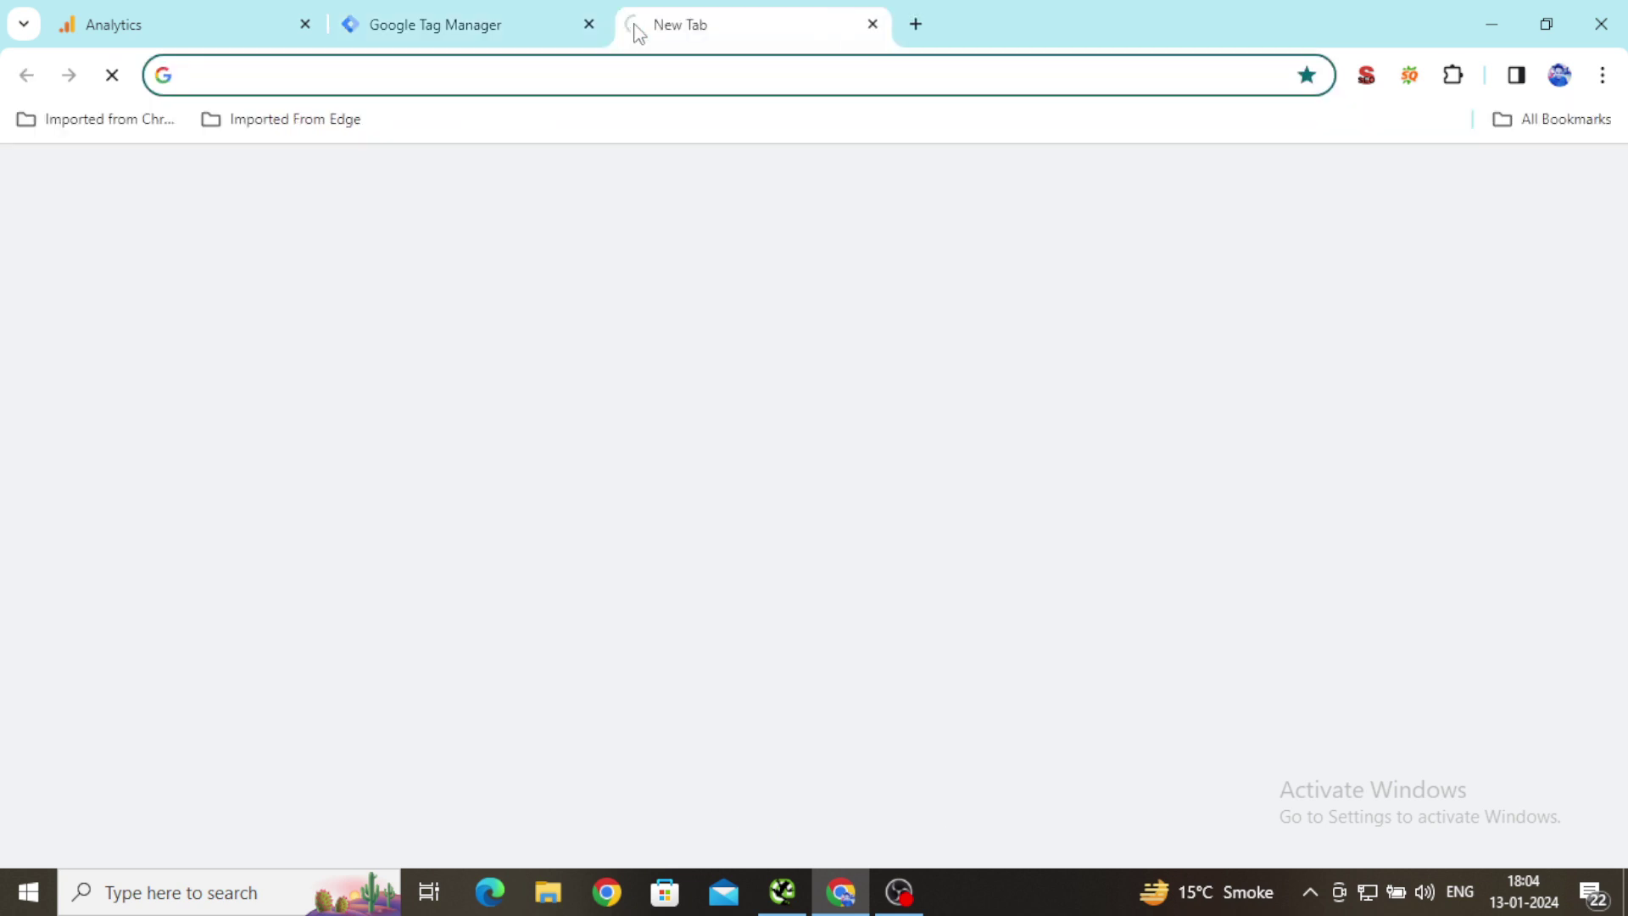
pyautogui.write('sandee.com')
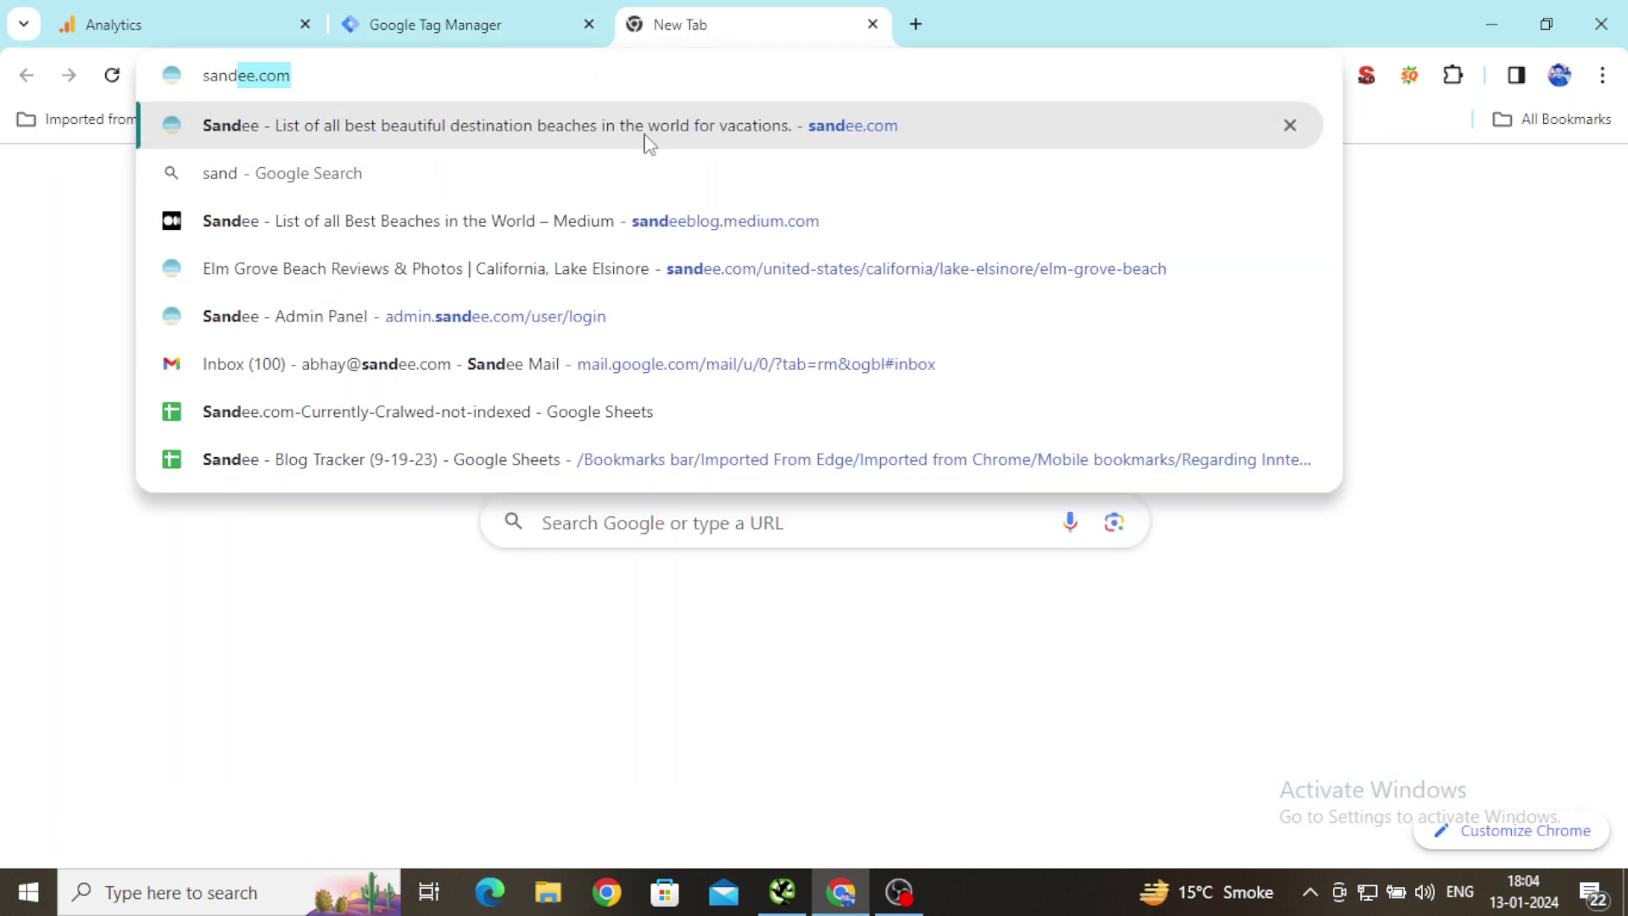
pyautogui.click(647, 141)
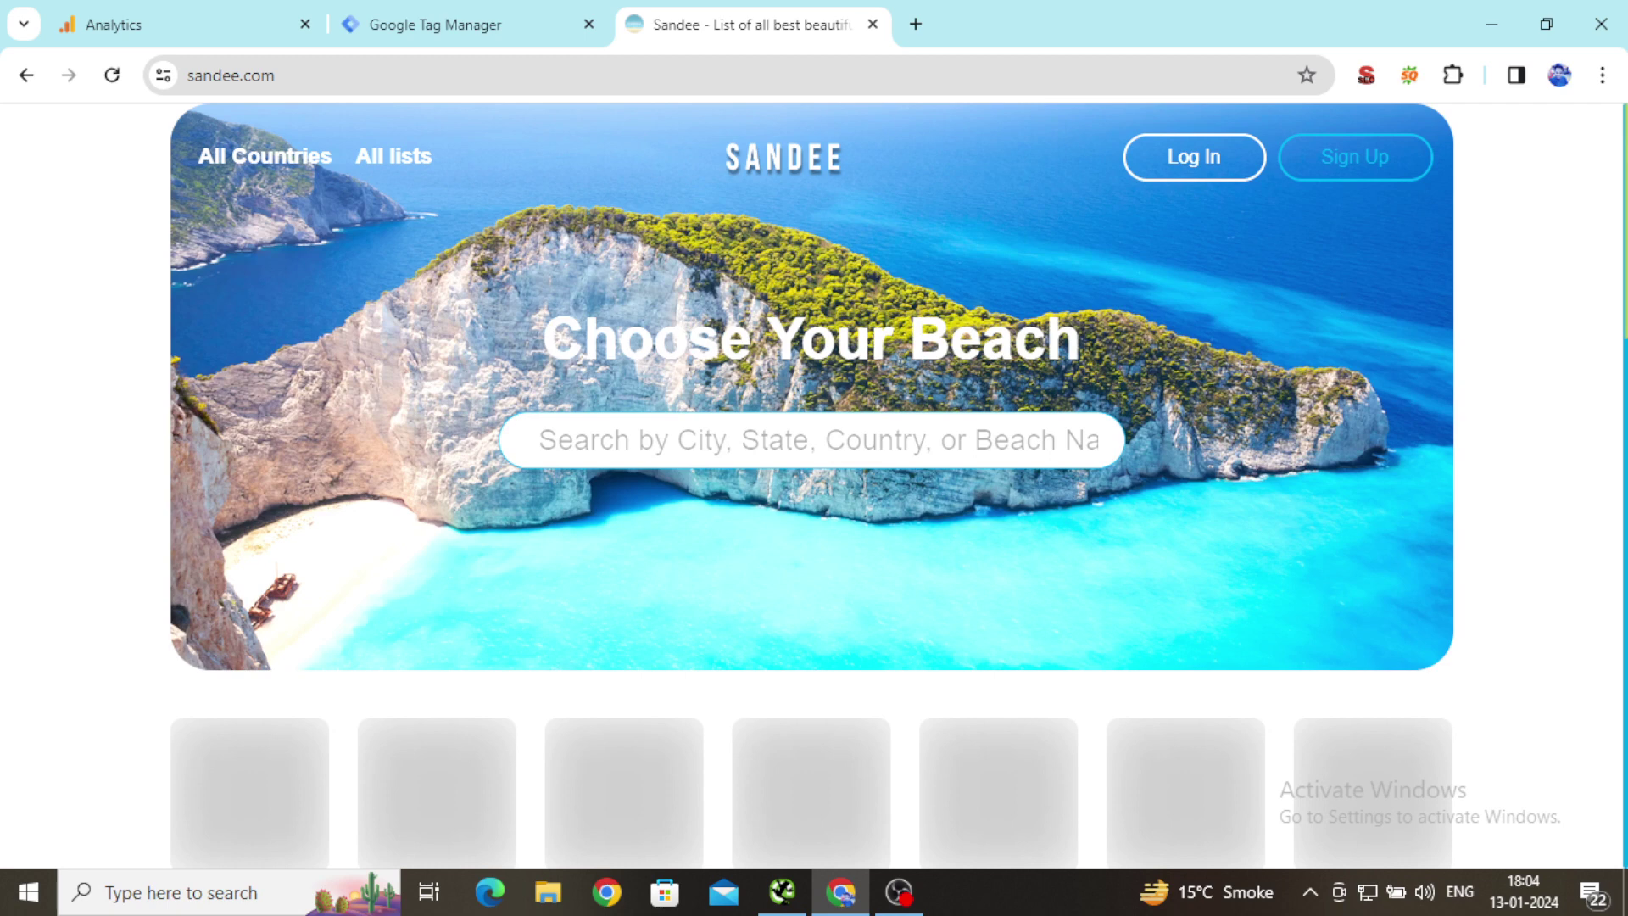
# Go to the site's Contact Us page and locate the Book Meeting button below the contact form
pyautogui.scroll(-20, 814, 486)
pyautogui.scroll(8, 814, 486)
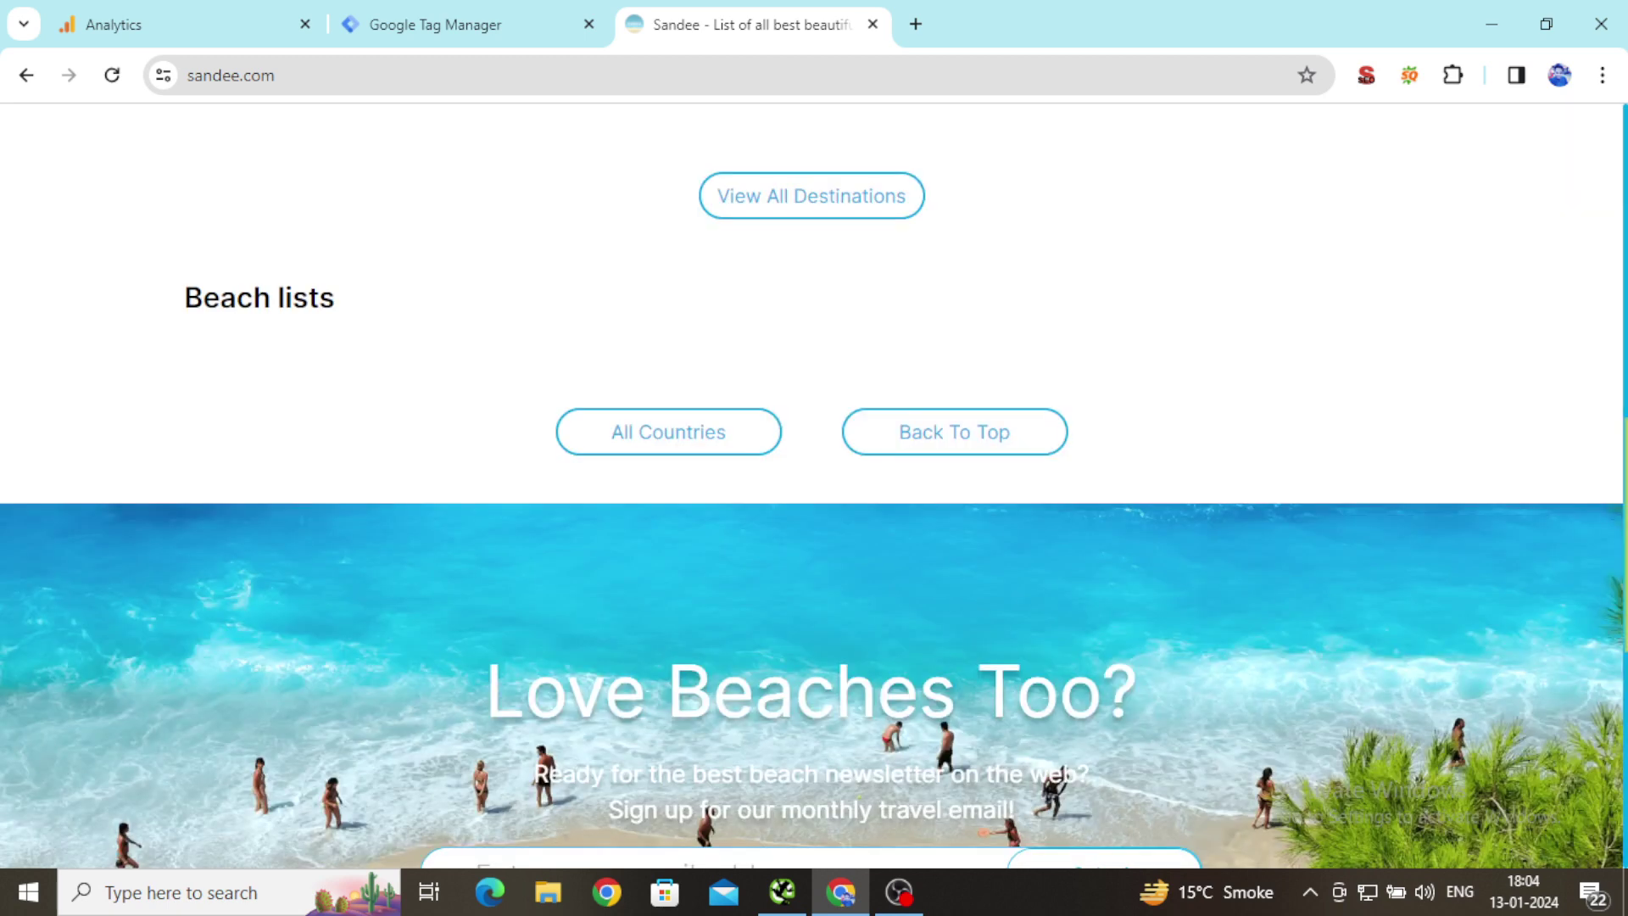
pyautogui.scroll(-1, 814, 486)
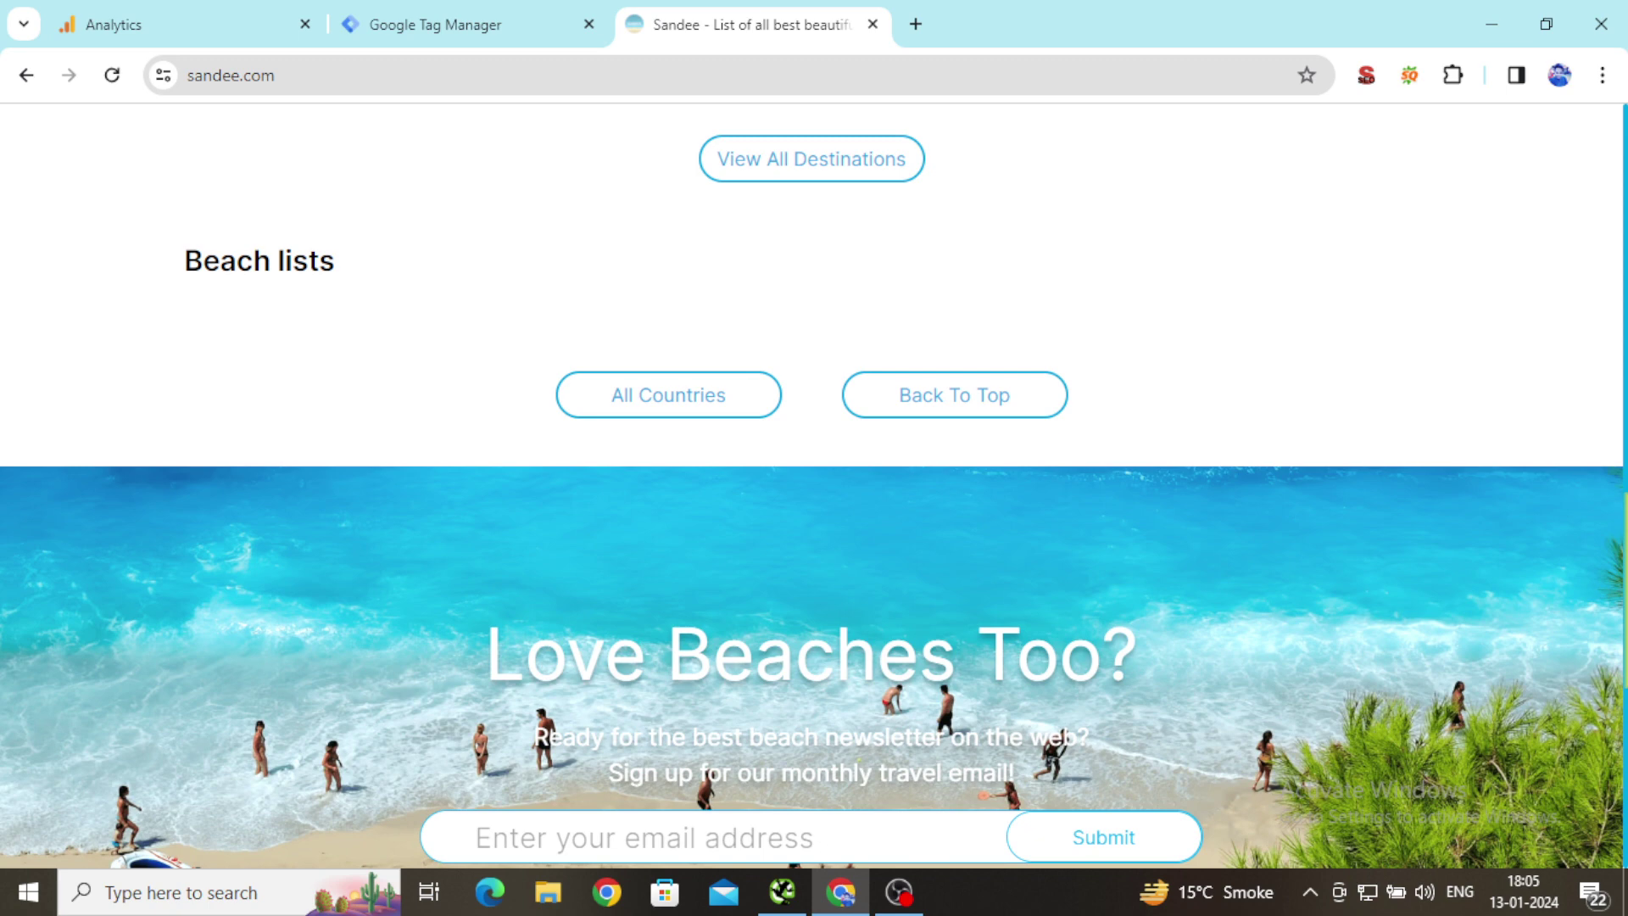
pyautogui.scroll(-6, 1135, 604)
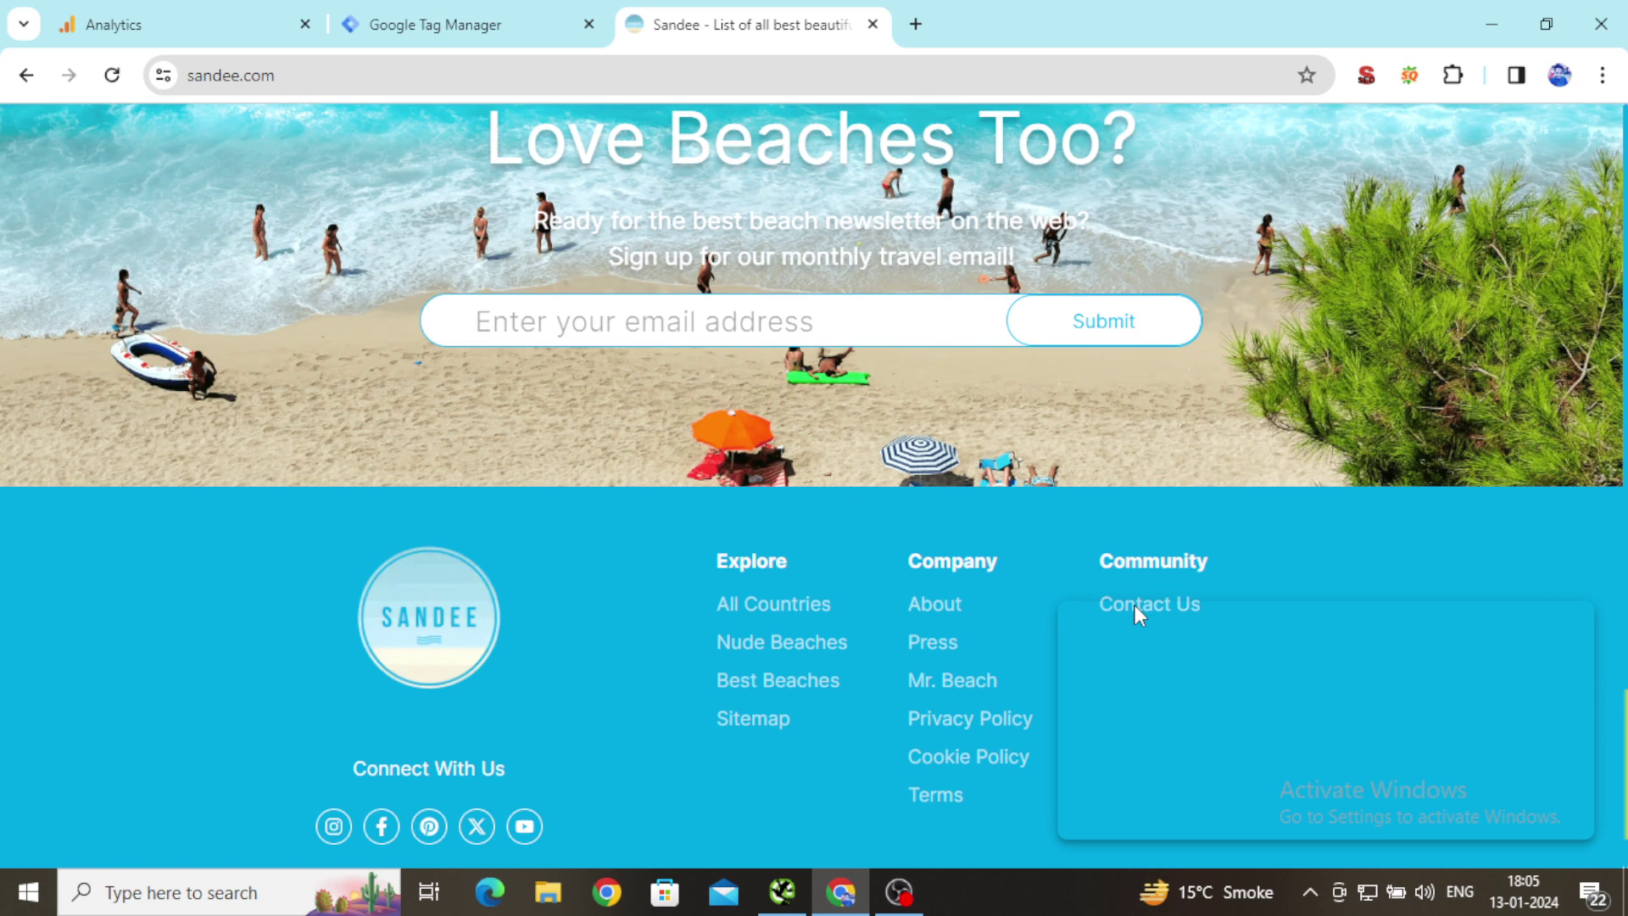
pyautogui.click(1135, 604)
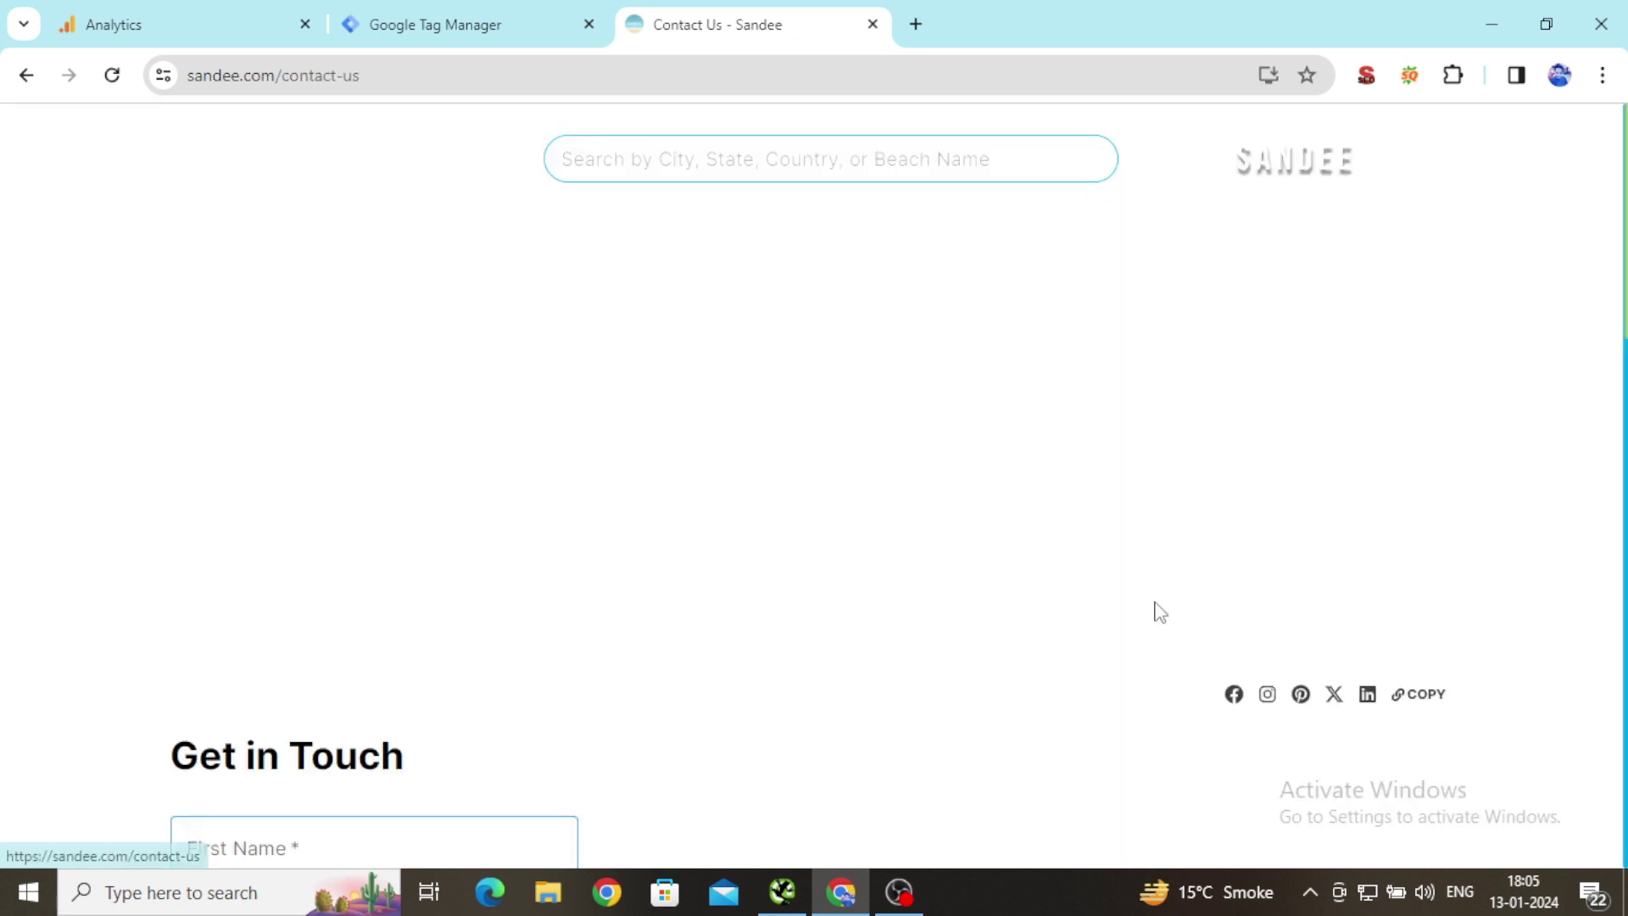
pyautogui.scroll(-7, 1160, 612)
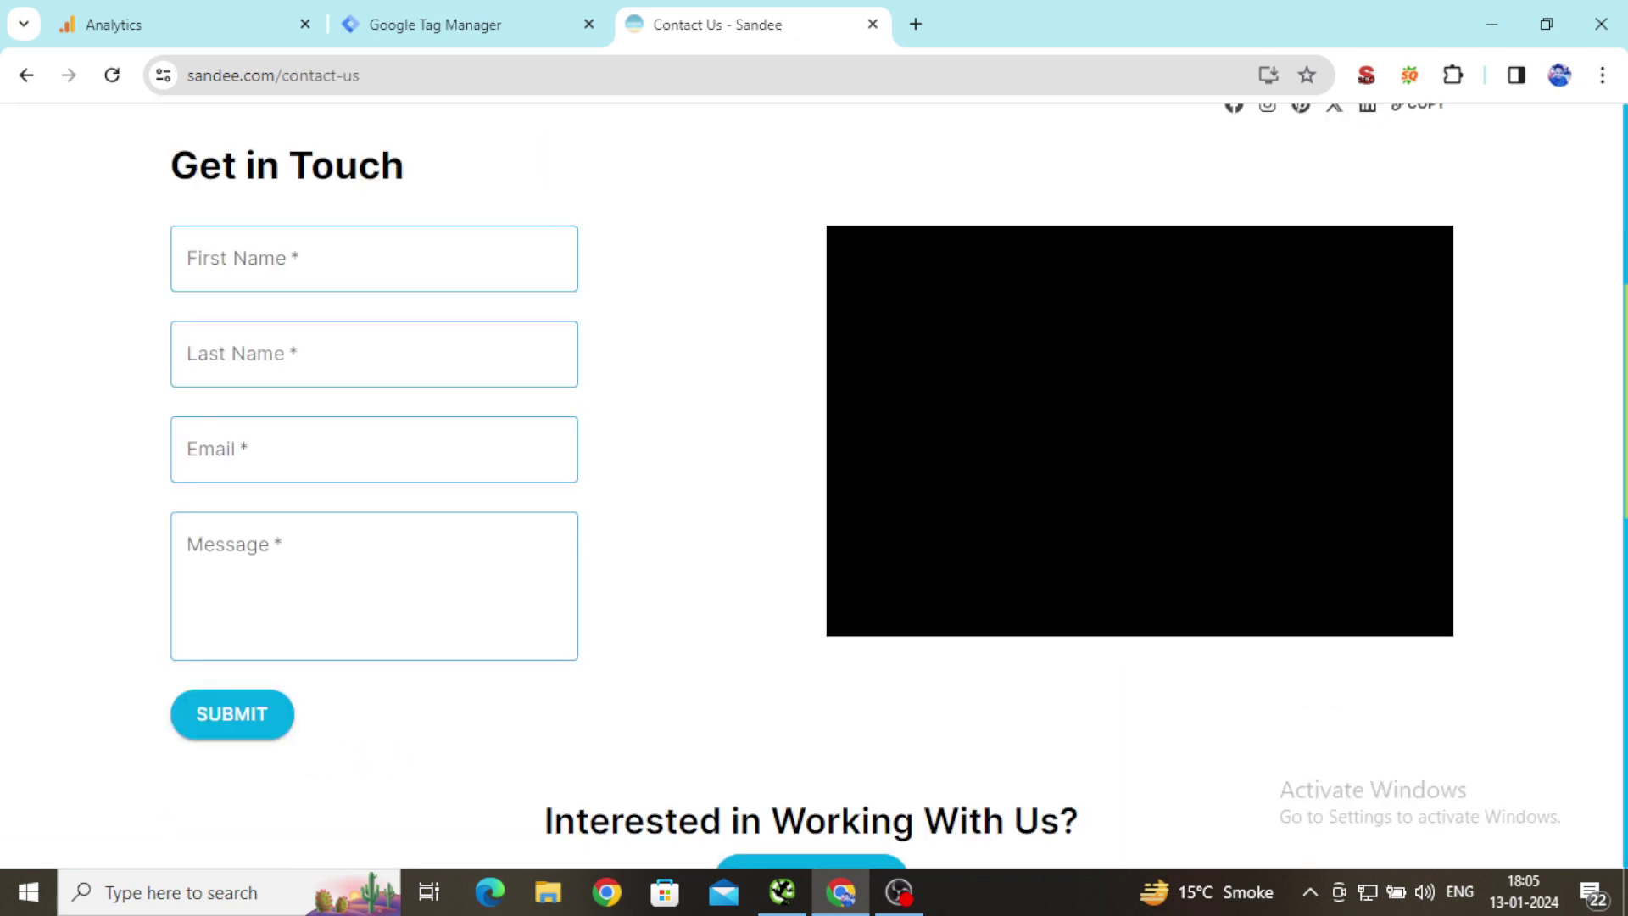
pyautogui.scroll(-9, 814, 509)
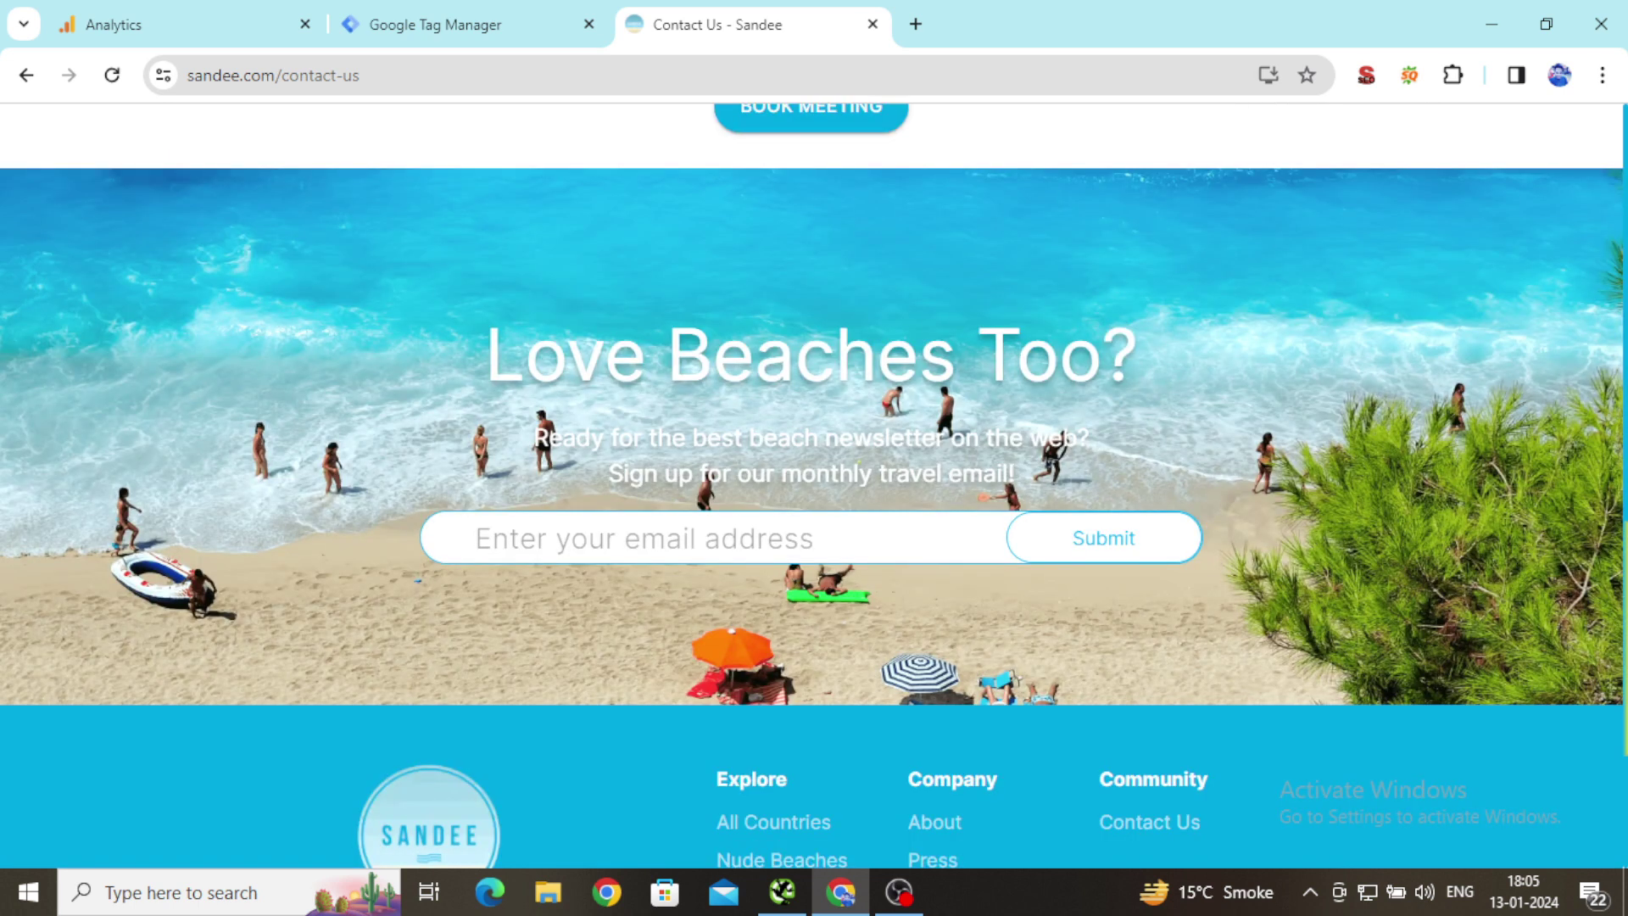
pyautogui.scroll(3, 758, 391)
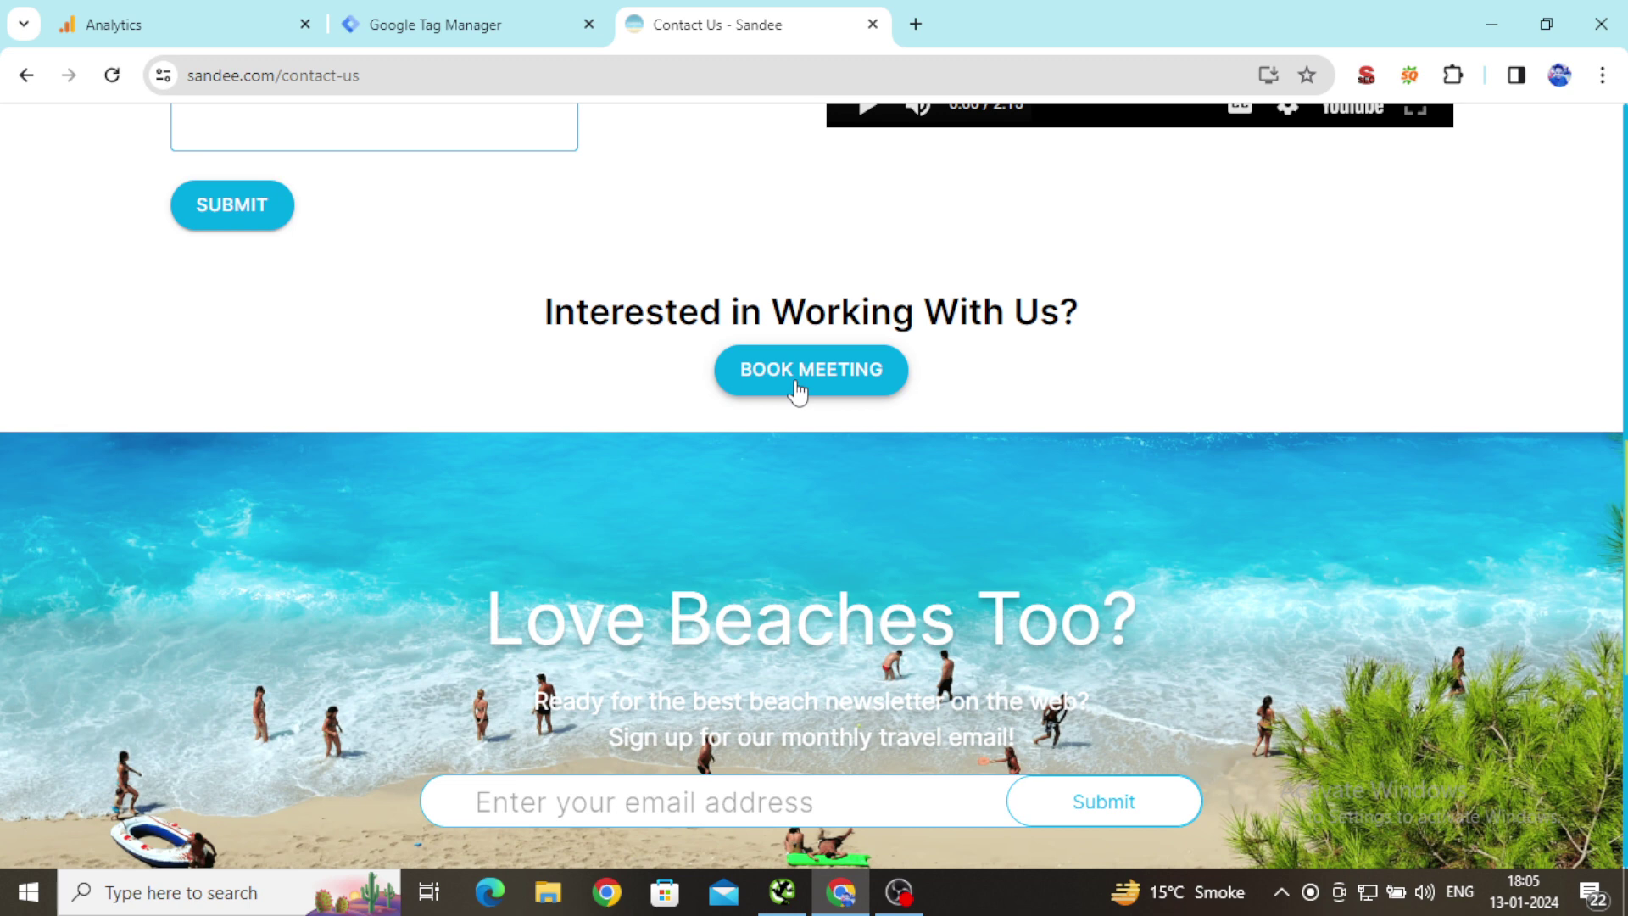
# Switch back to Google Tag Manager and create a new tag named Book_Meeting_Click_Button_Event
pyautogui.click(472, 11)
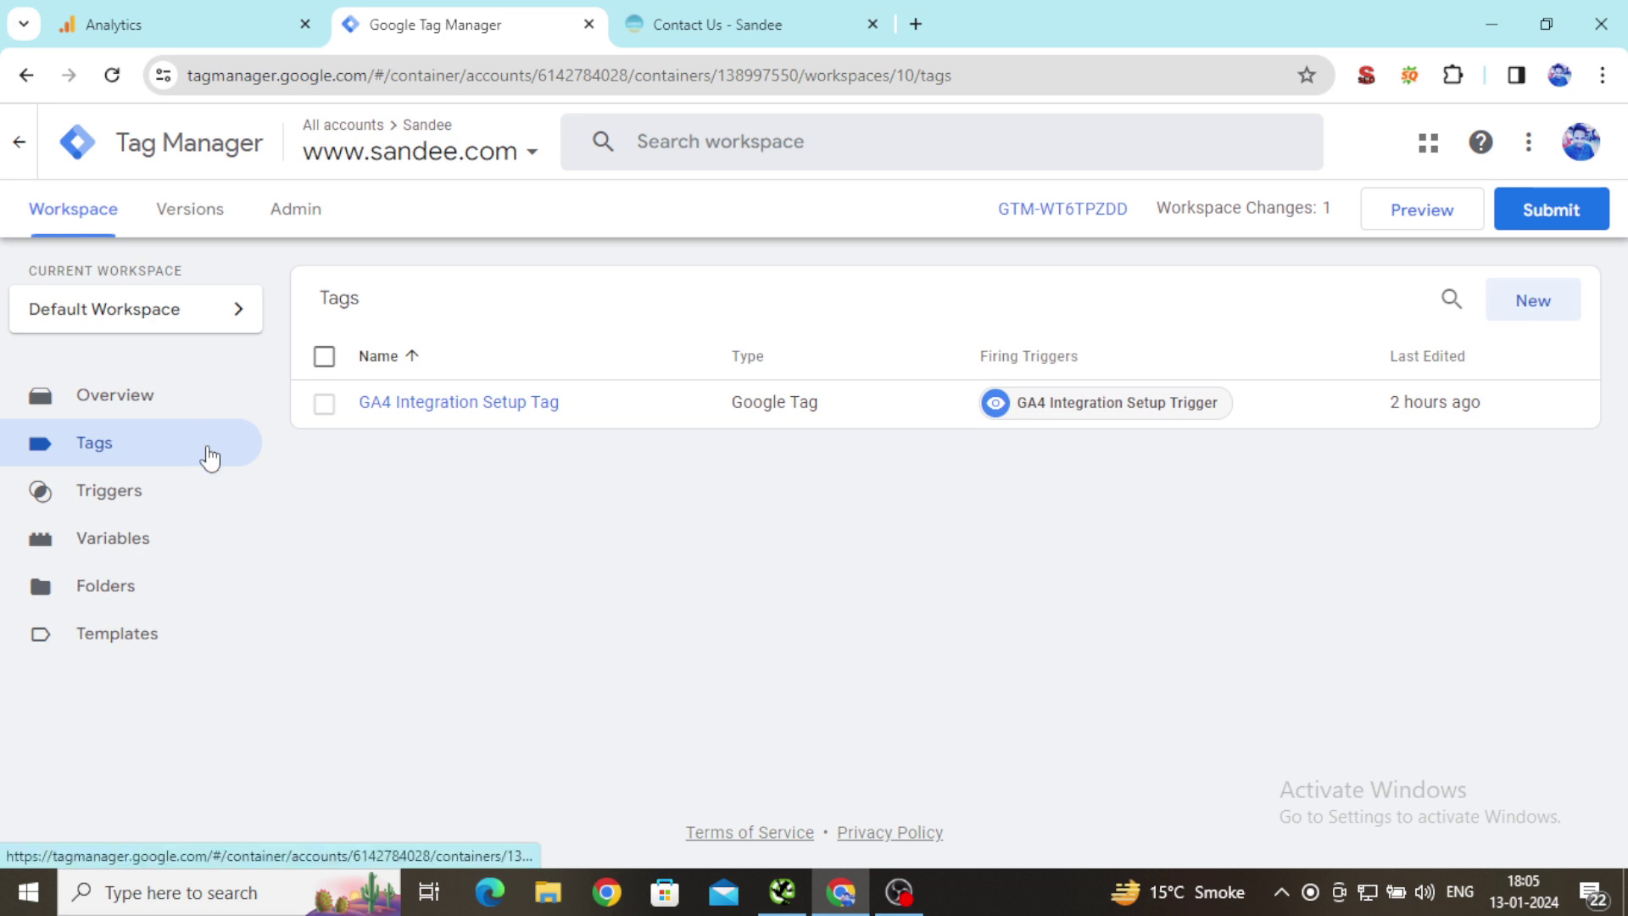
pyautogui.click(1533, 300)
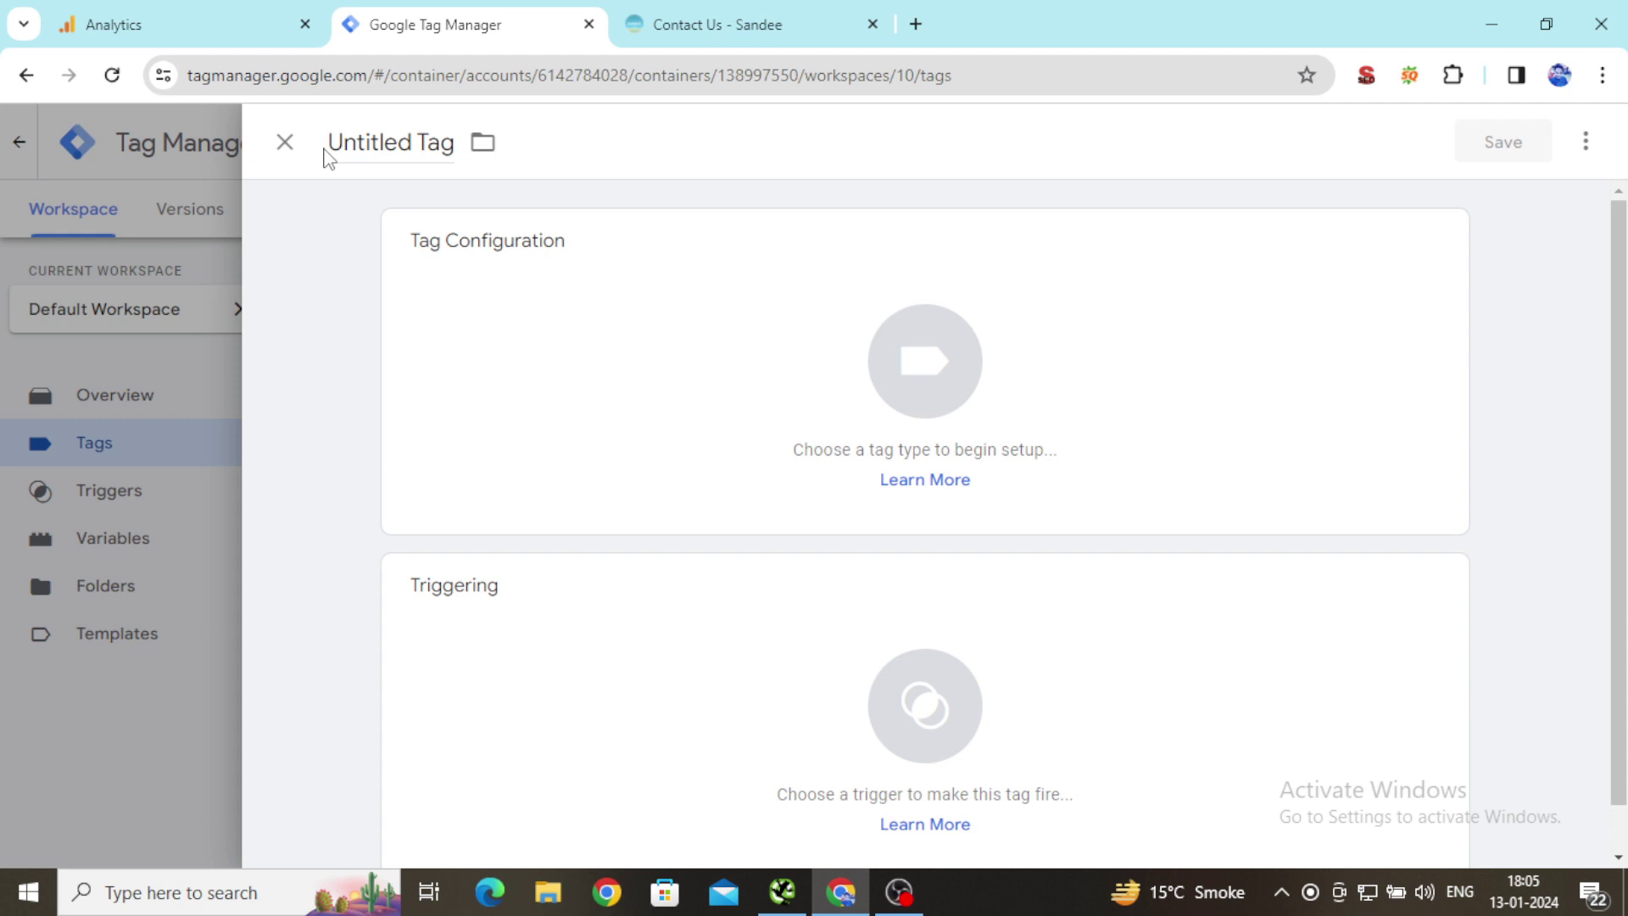
pyautogui.moveTo(329, 157); pyautogui.dragTo(571, 153)
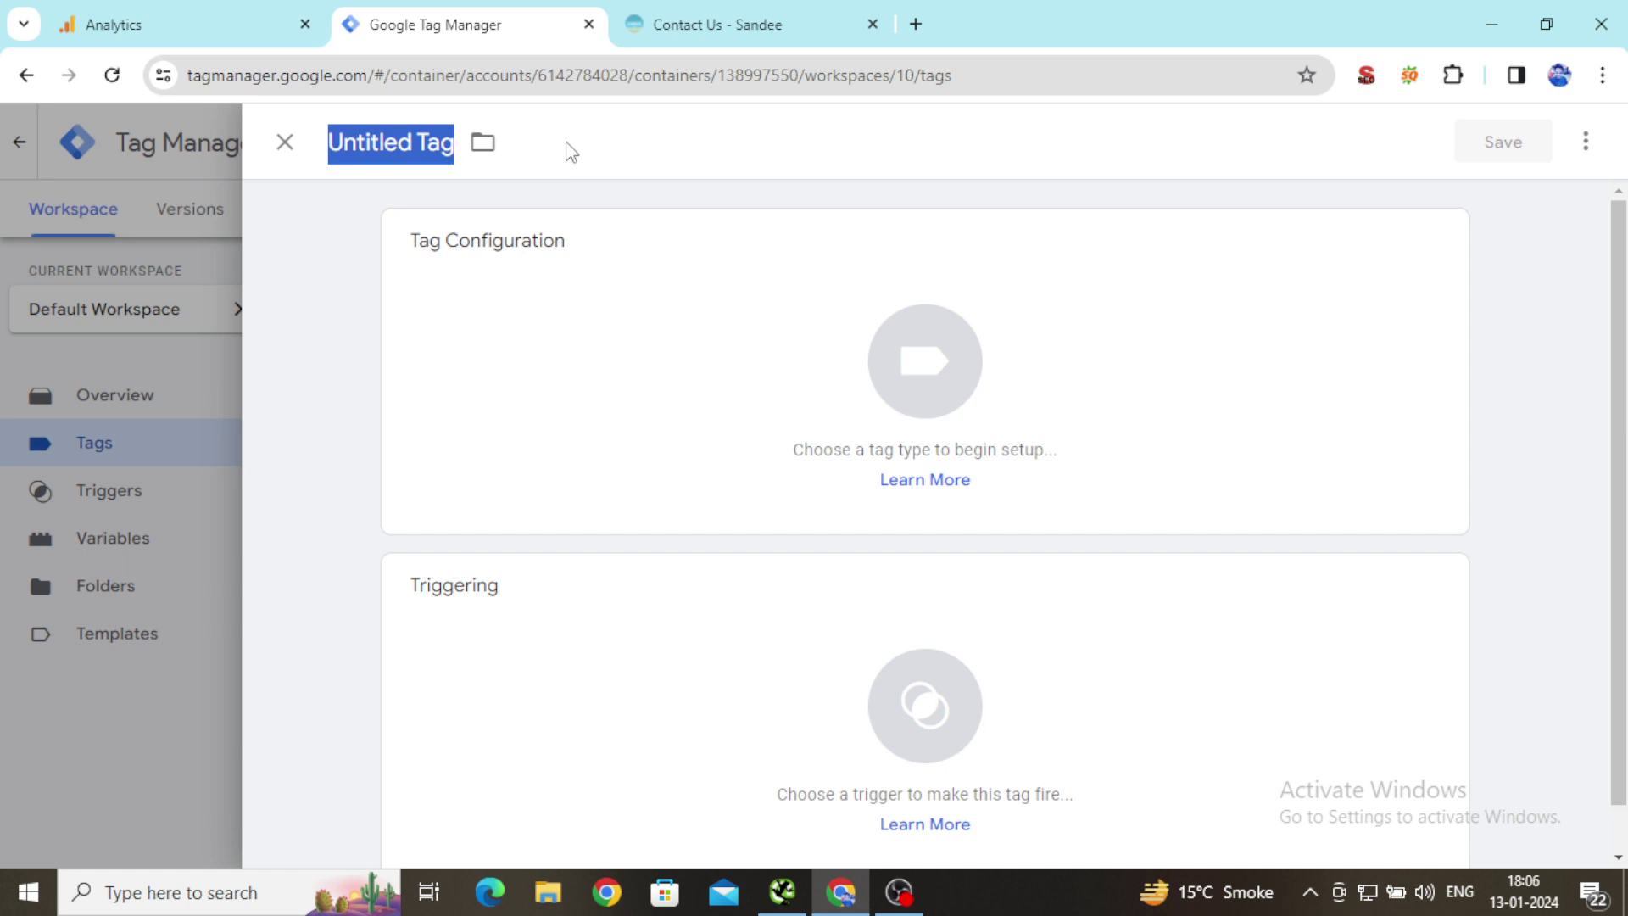
pyautogui.write('Book')
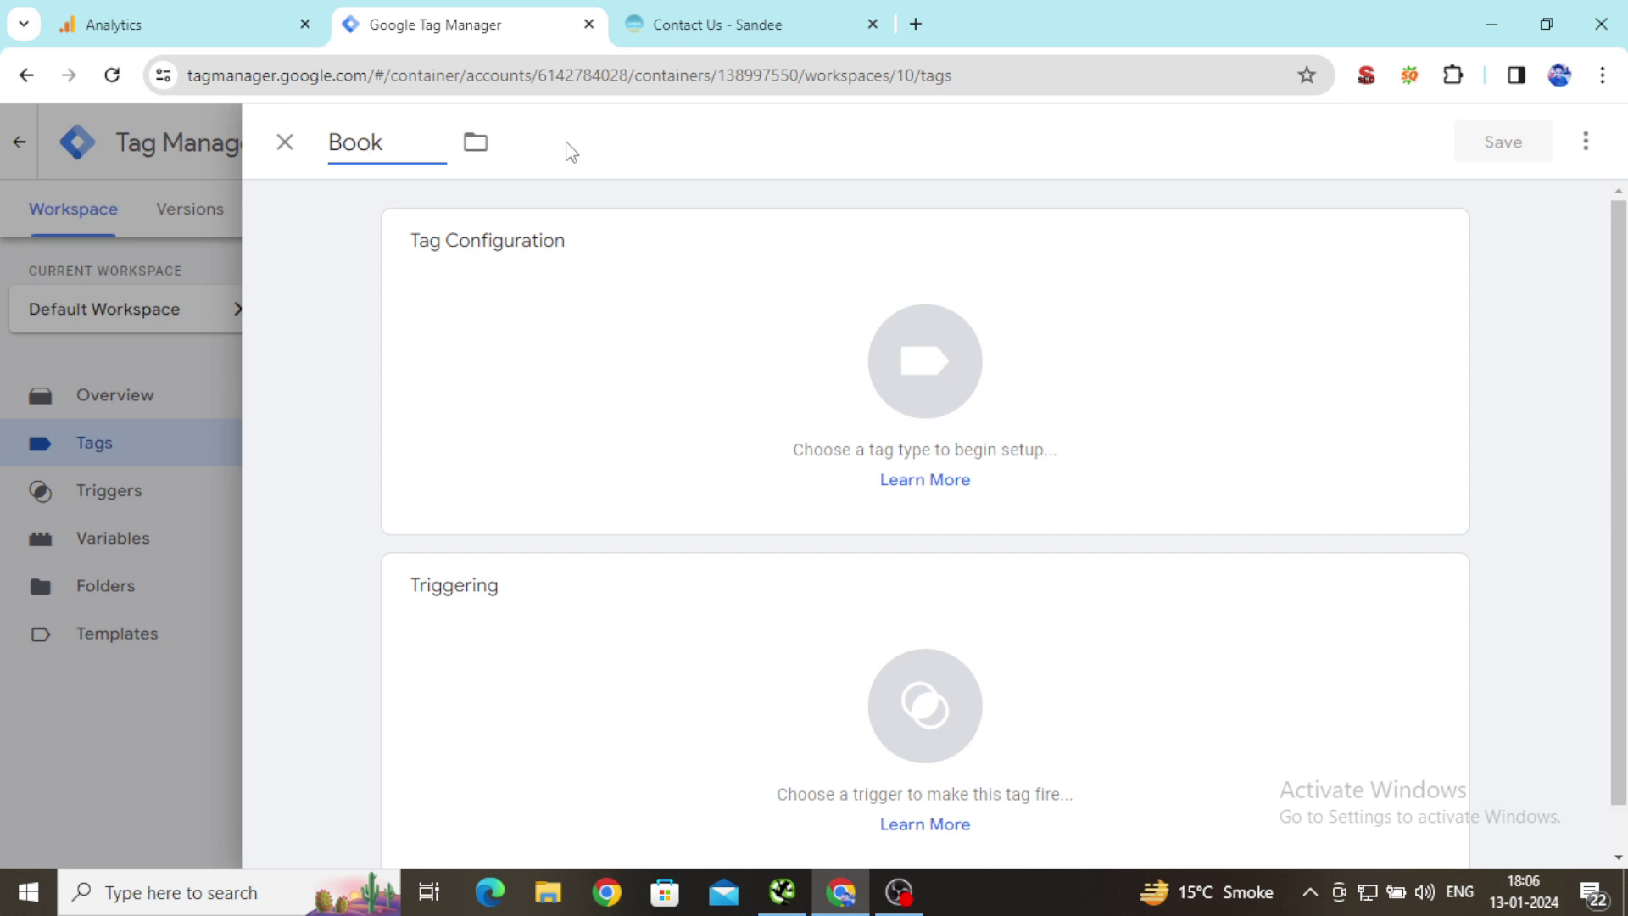
pyautogui.write('_Meeting_')
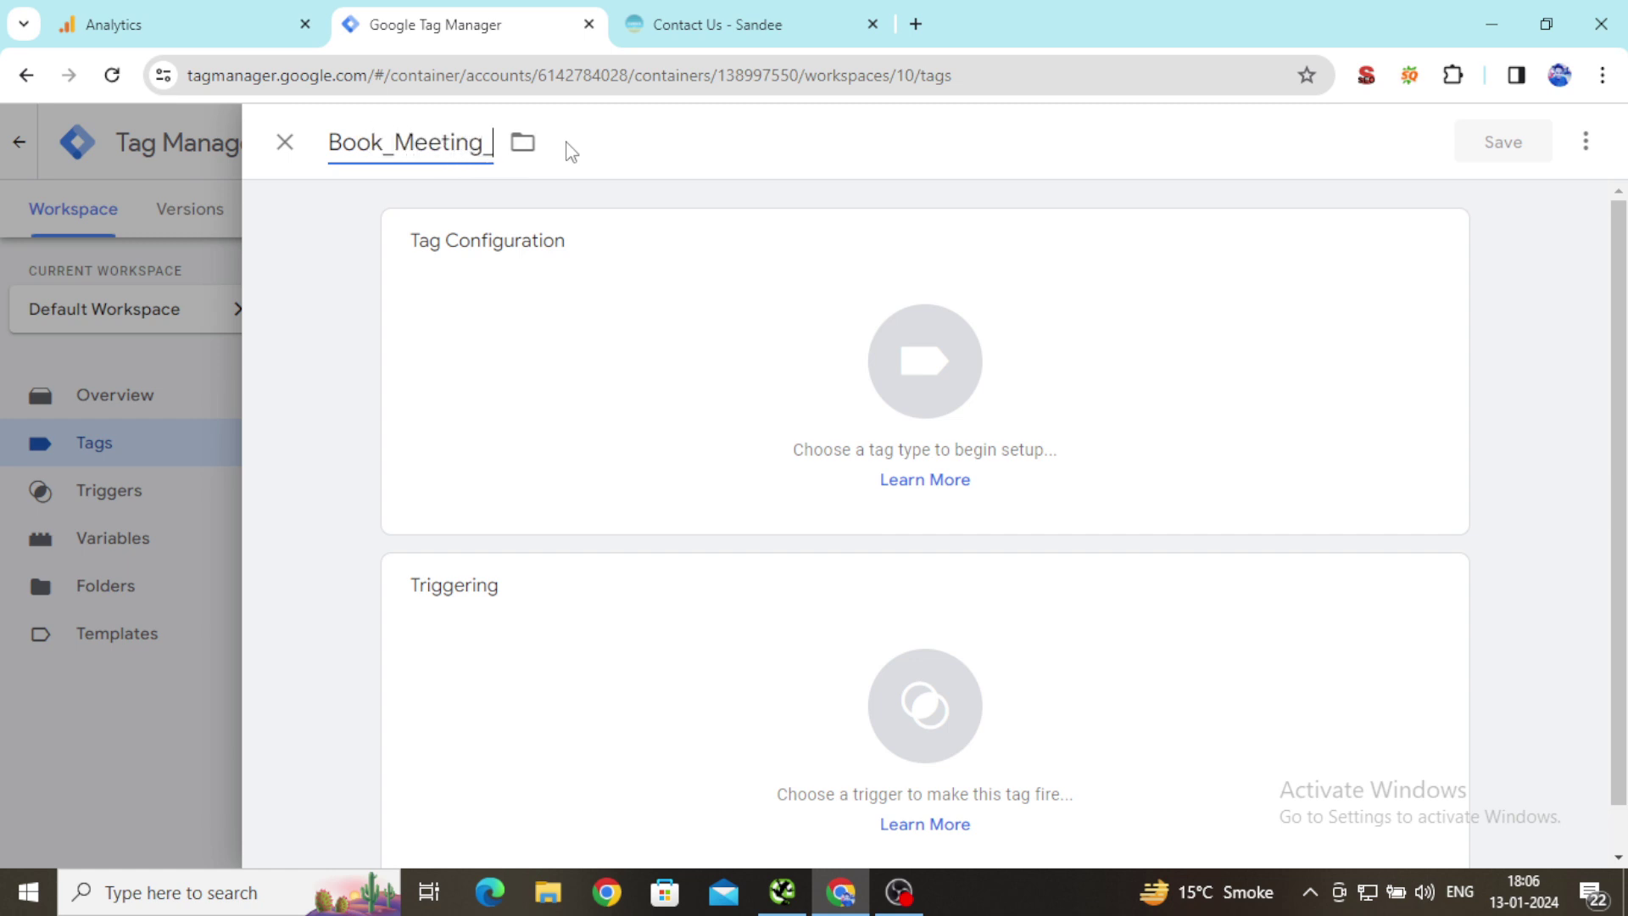
pyautogui.write('Click_Button')
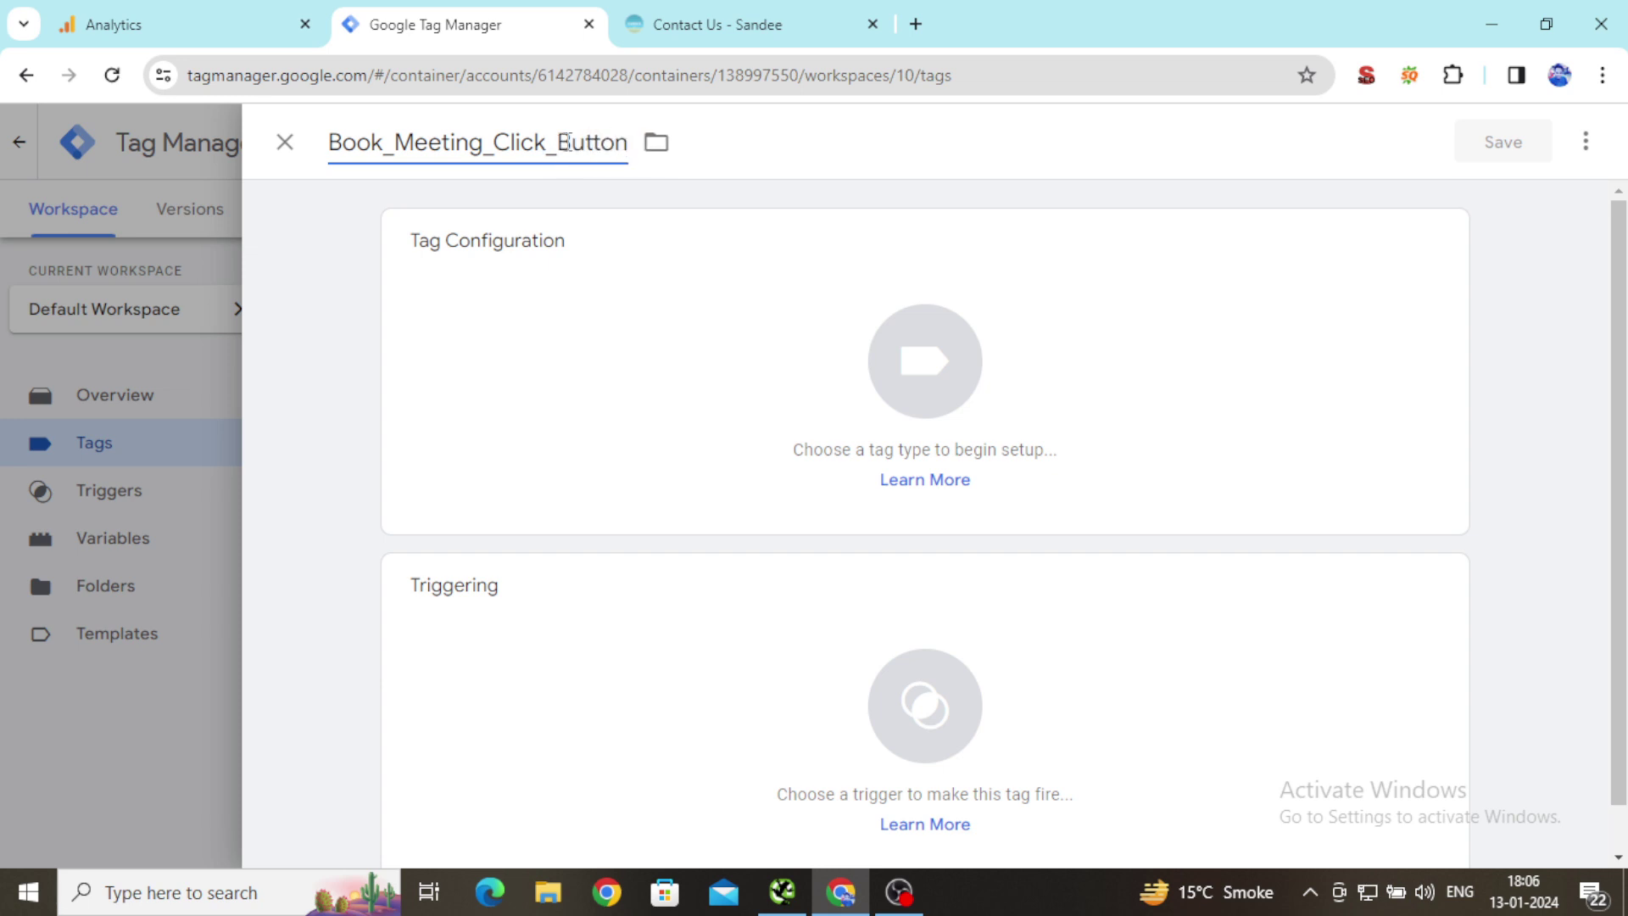
pyautogui.write('_Event')
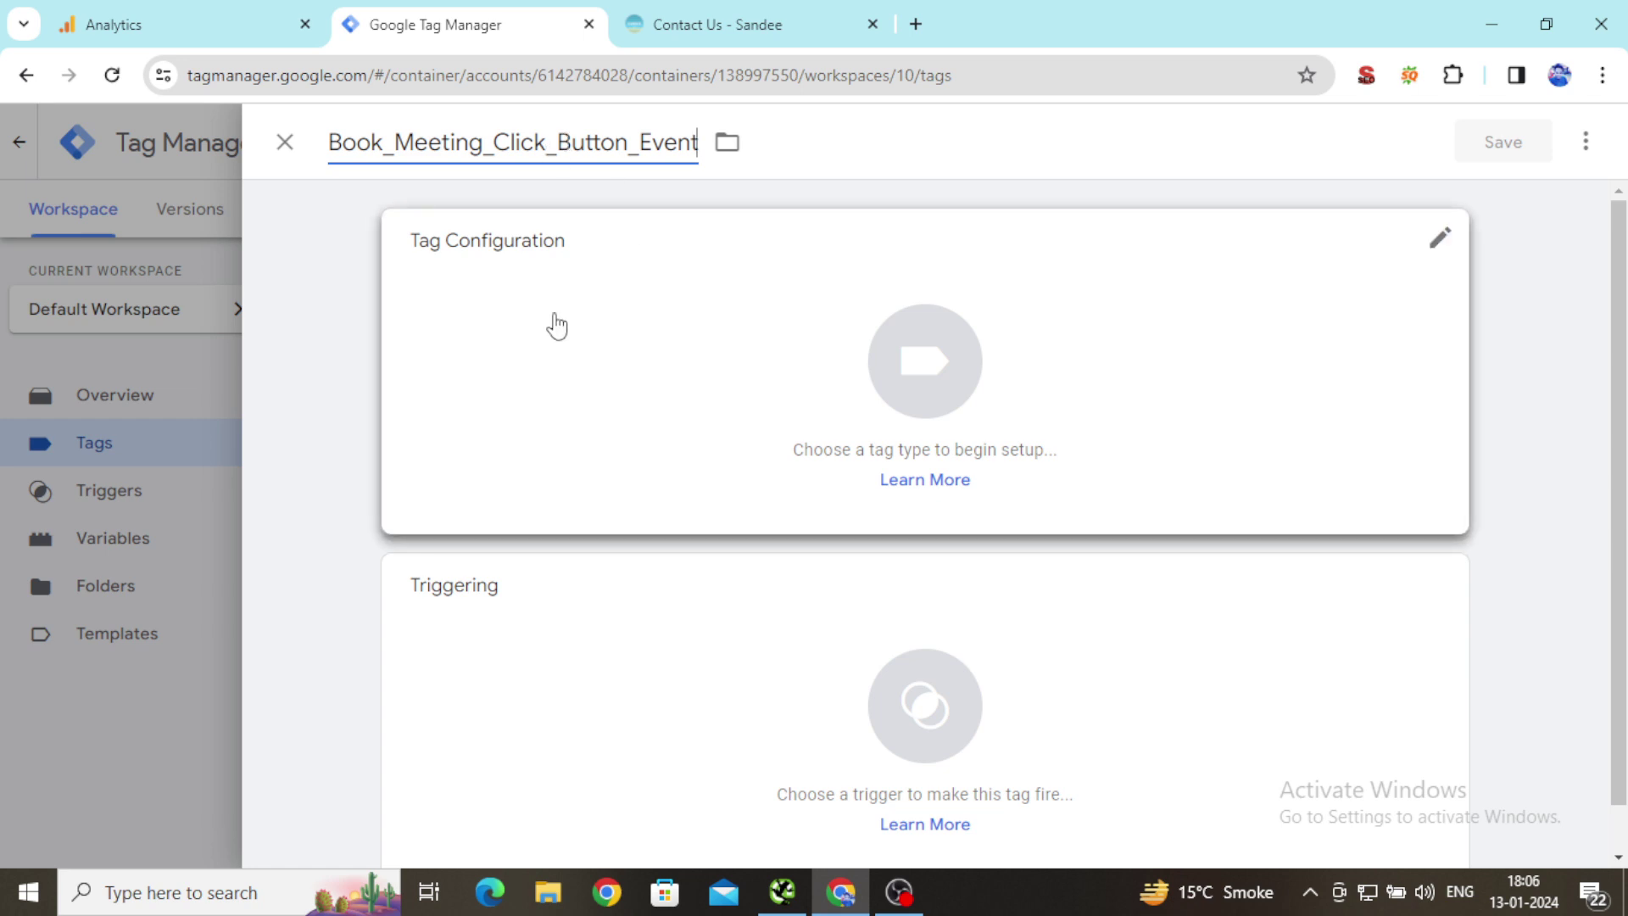
# Set the tag type to Google Analytics: GA4 Event and use the GA4 variable as its Measurement ID
pyautogui.click(1445, 249)
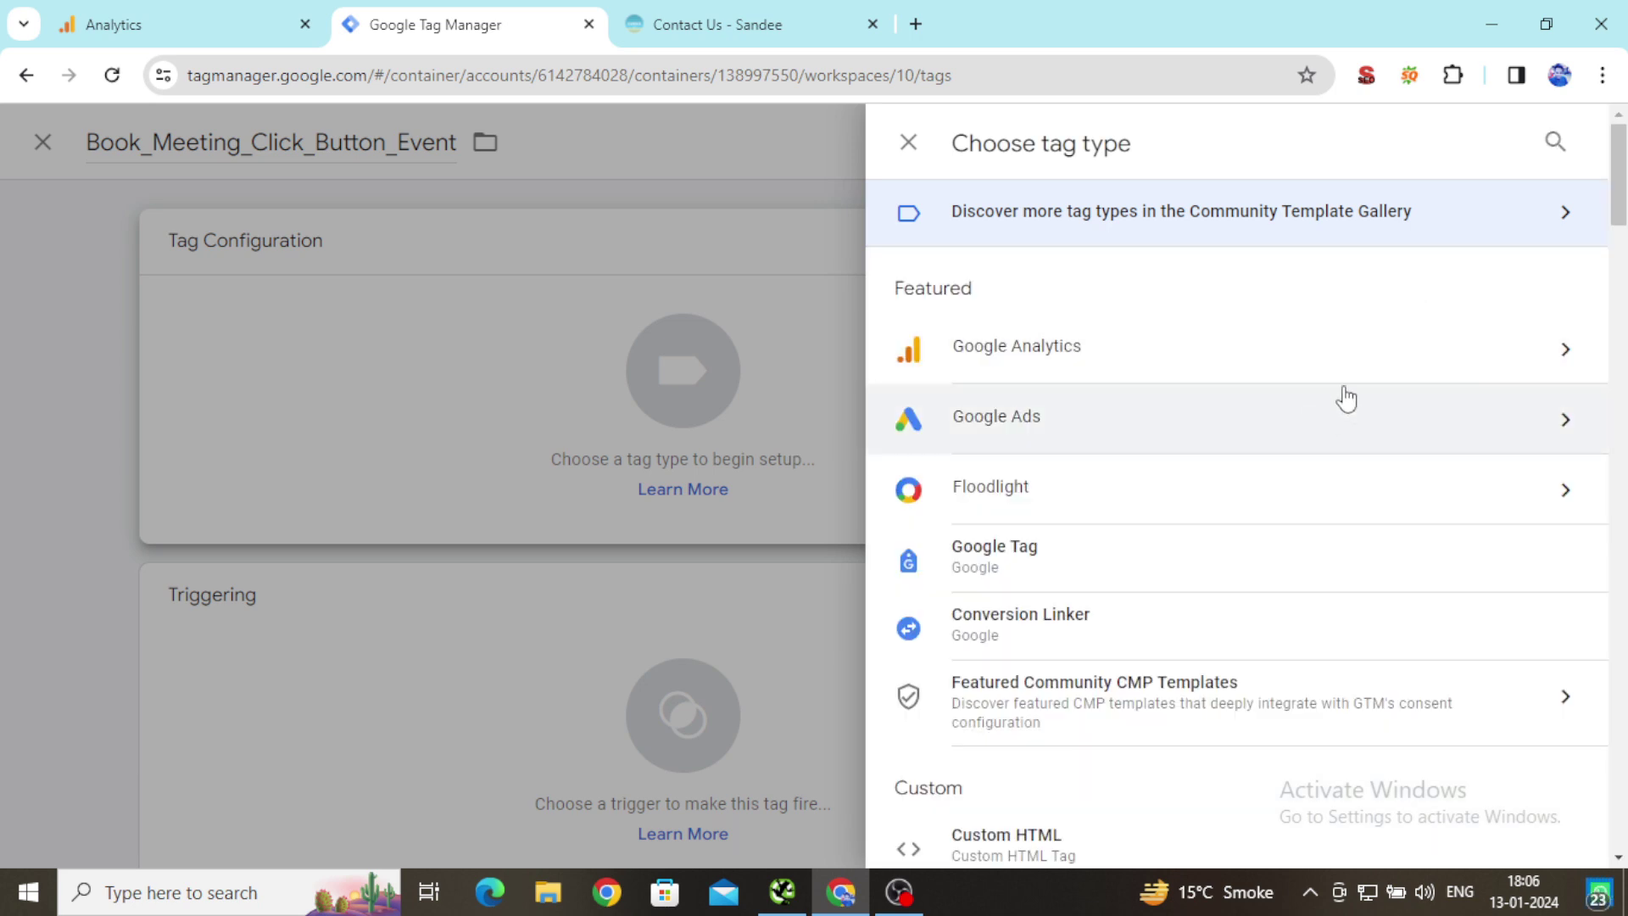
pyautogui.click(1527, 355)
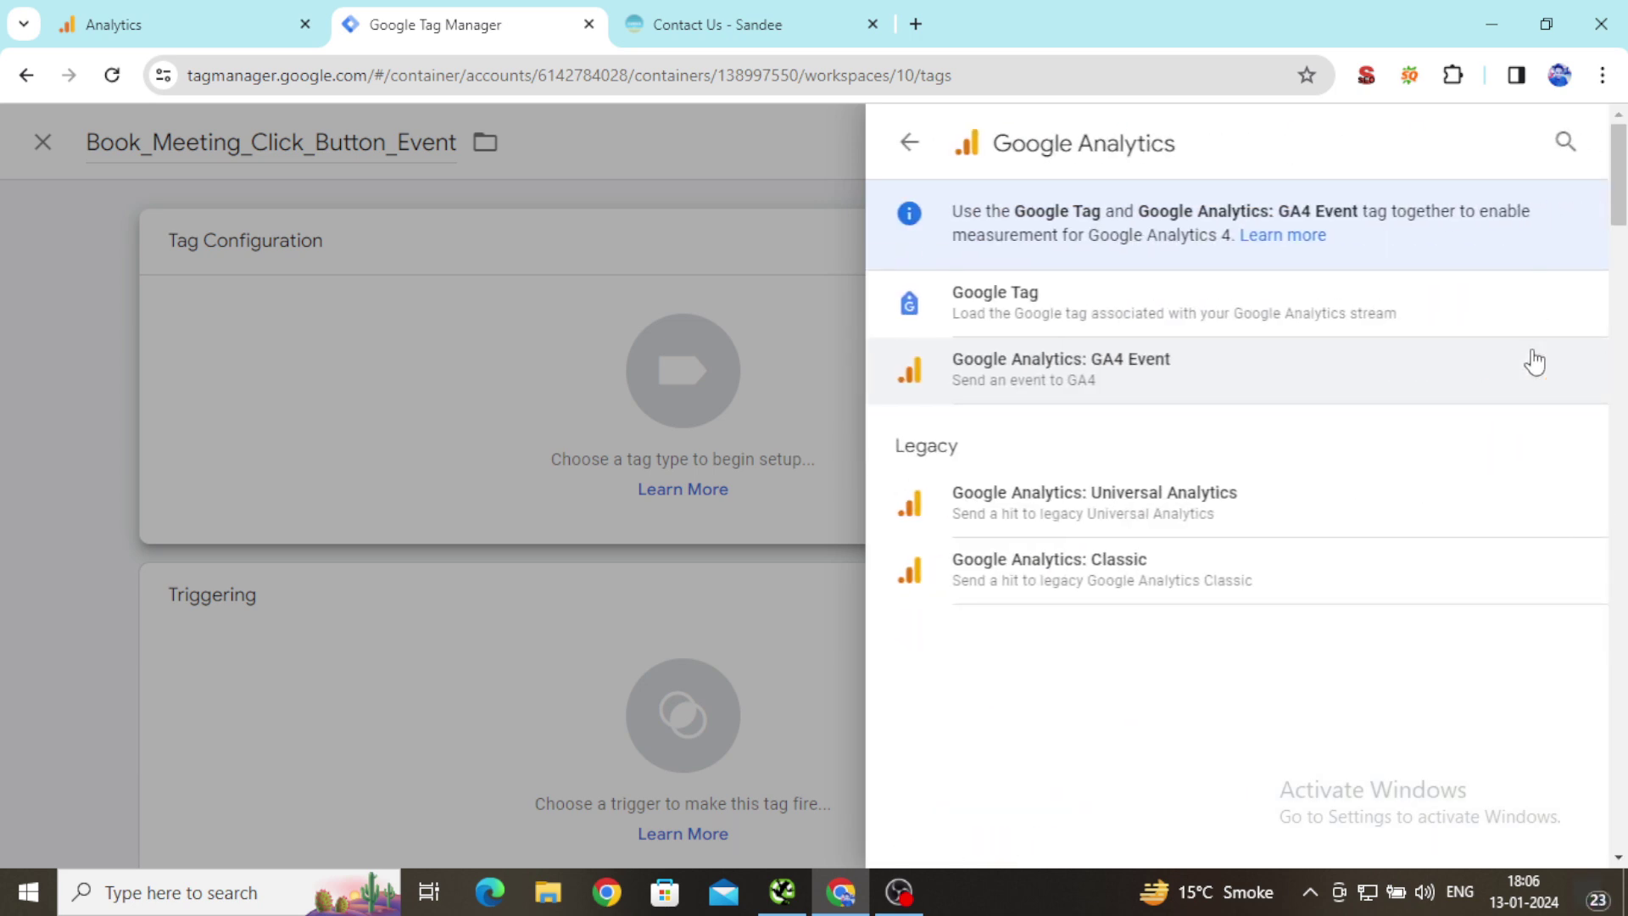
pyautogui.click(1062, 388)
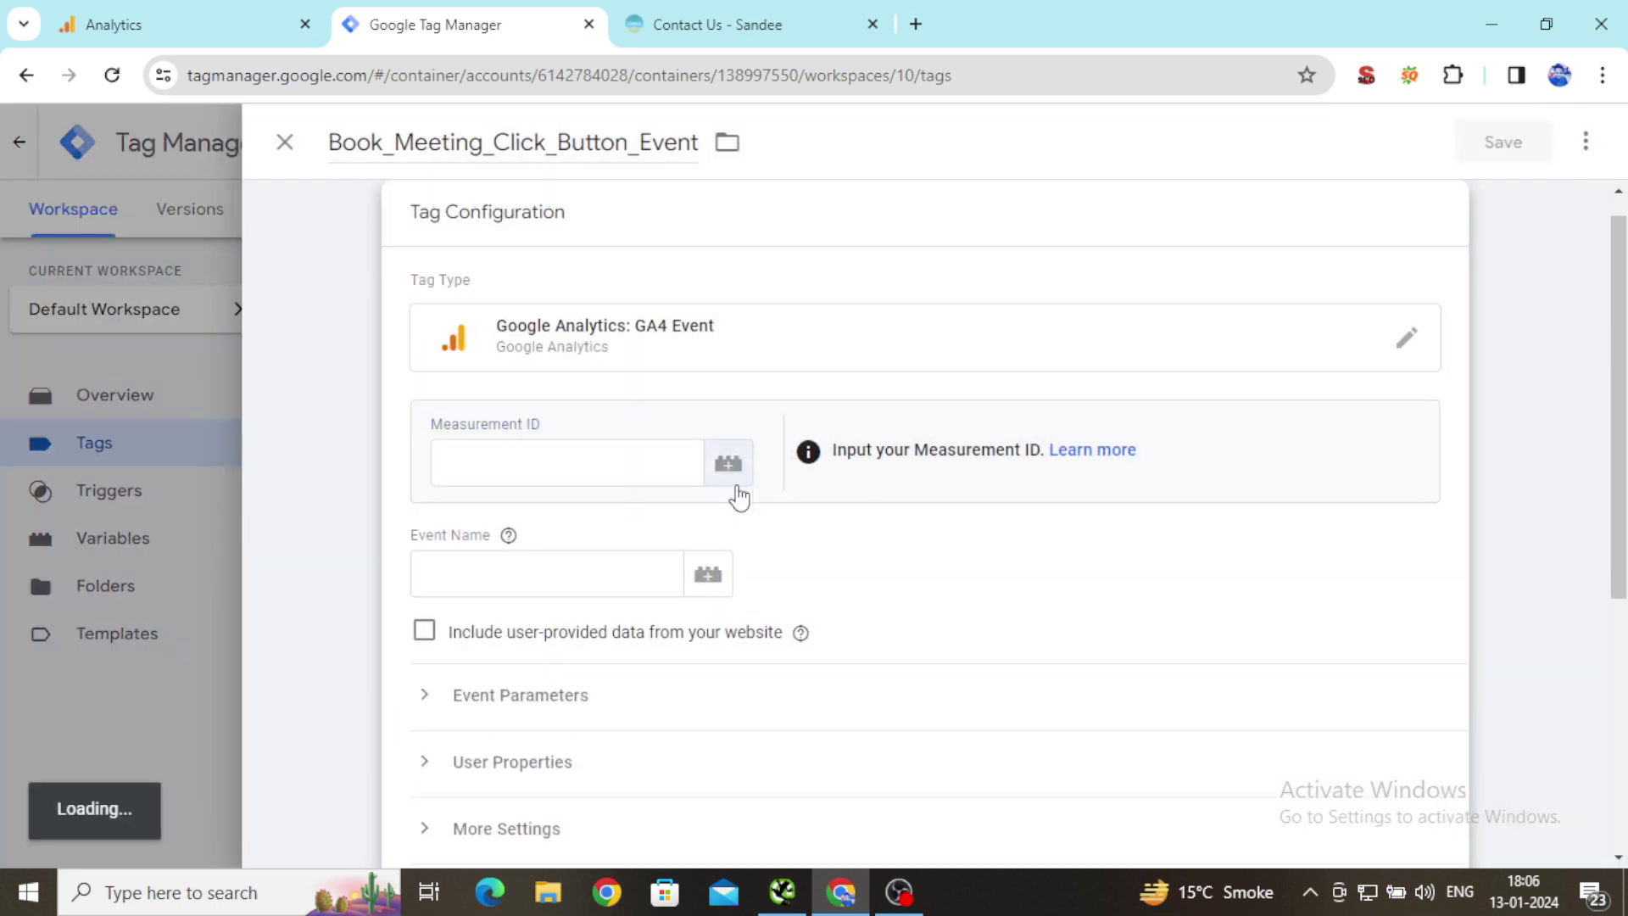
pyautogui.click(731, 493)
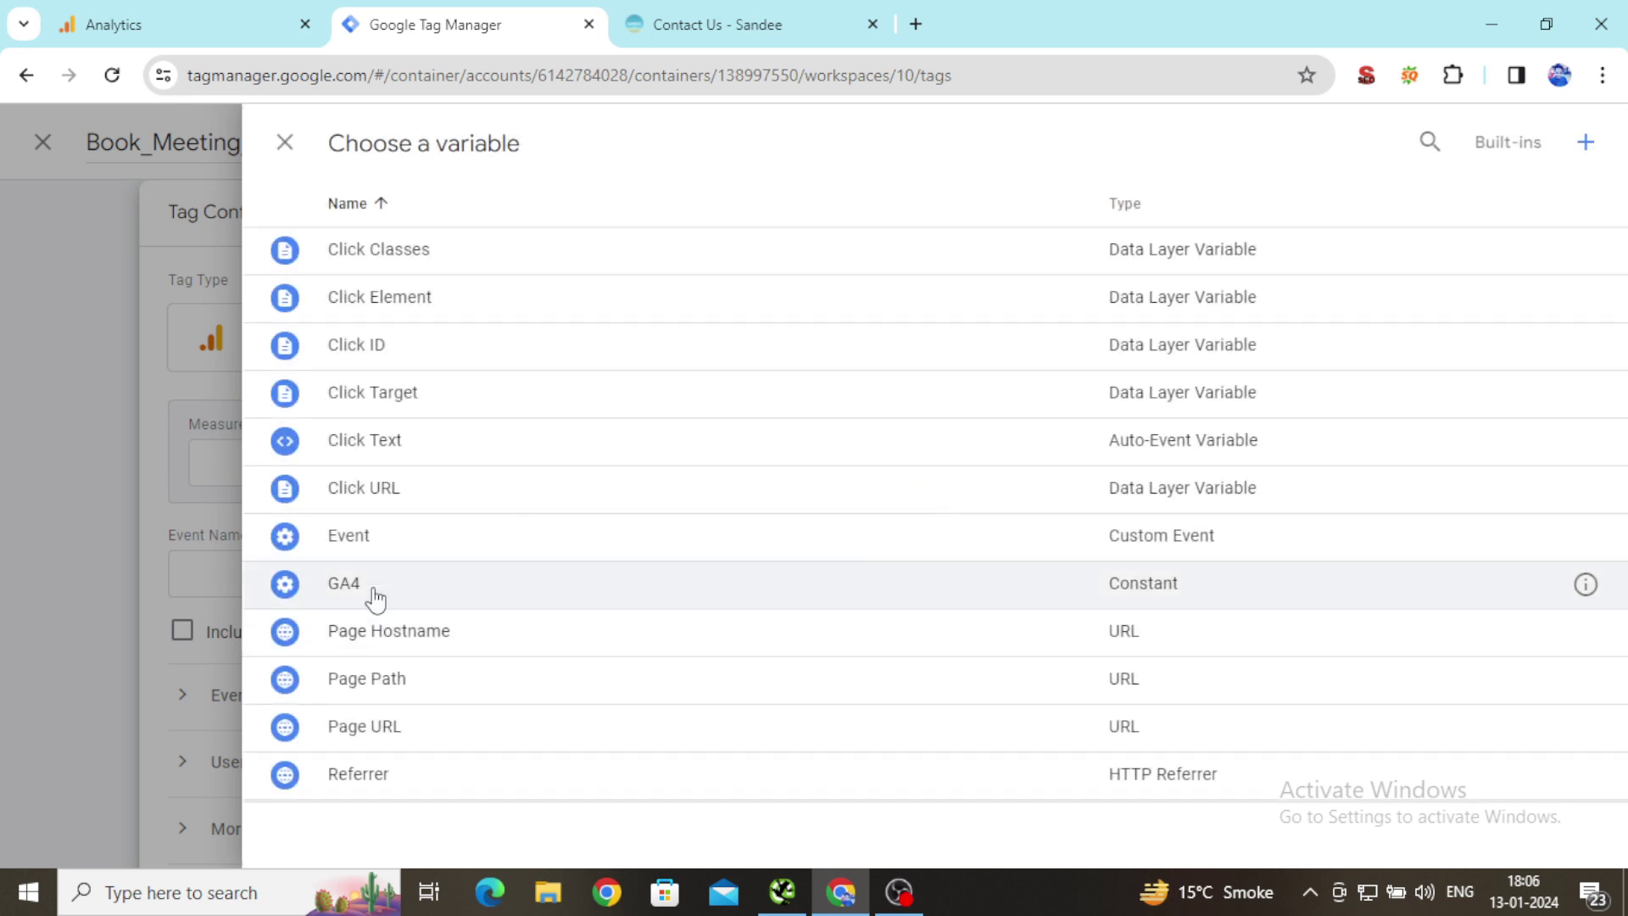
pyautogui.click(376, 599)
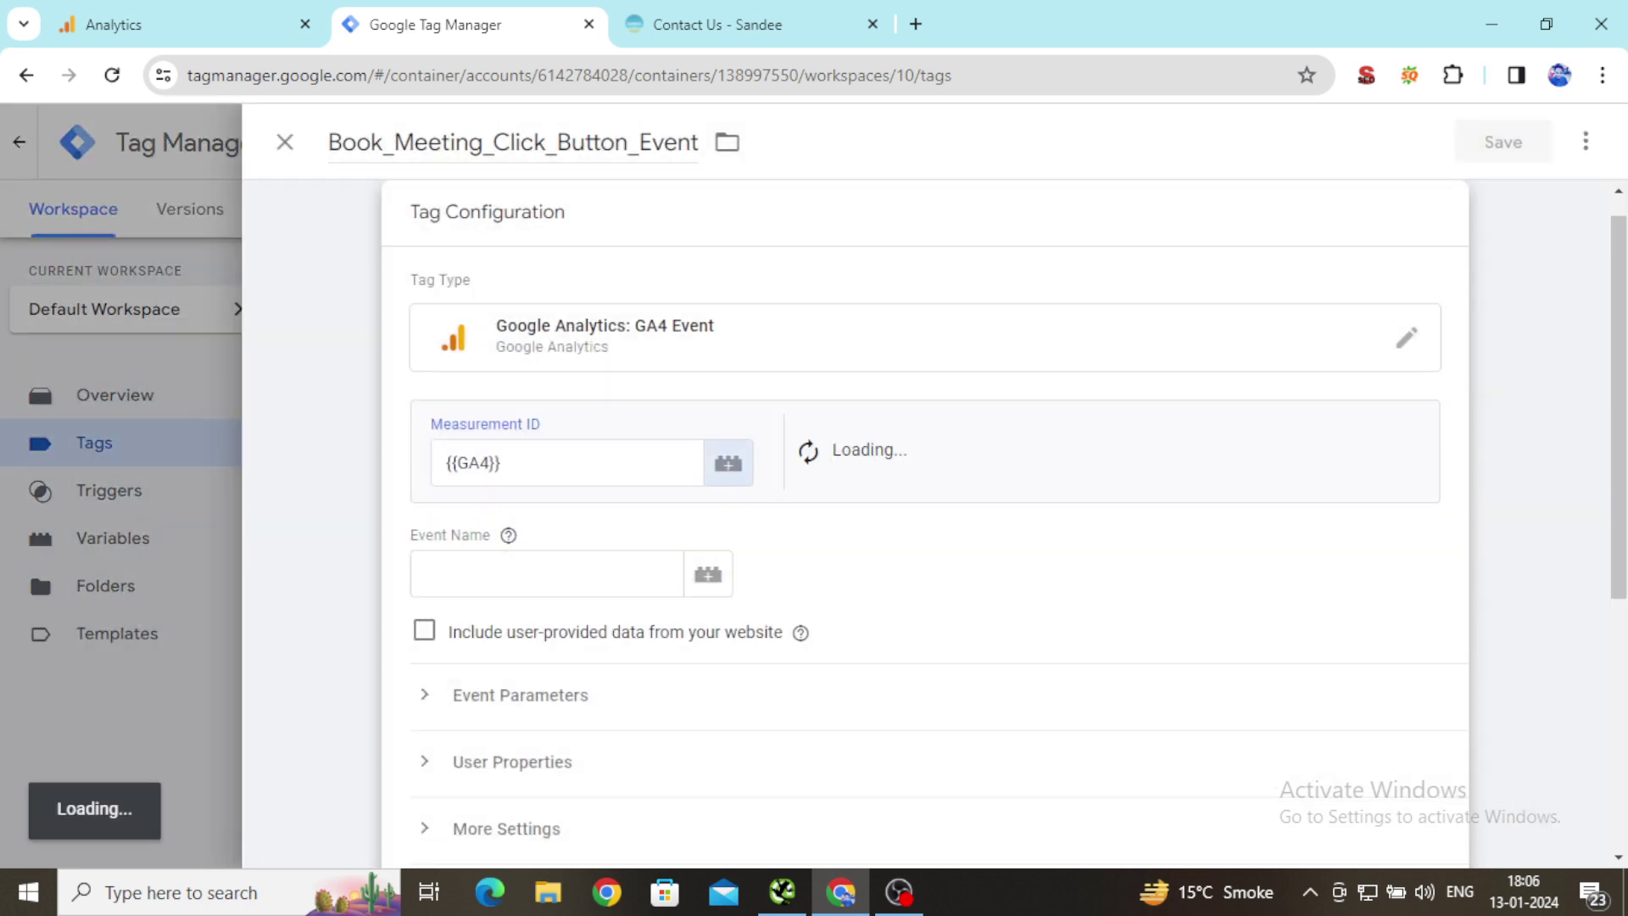
# Set the tag's event name to book_meeting_click_button
pyautogui.scroll(-2, 600, 459)
pyautogui.scroll(1, 600, 459)
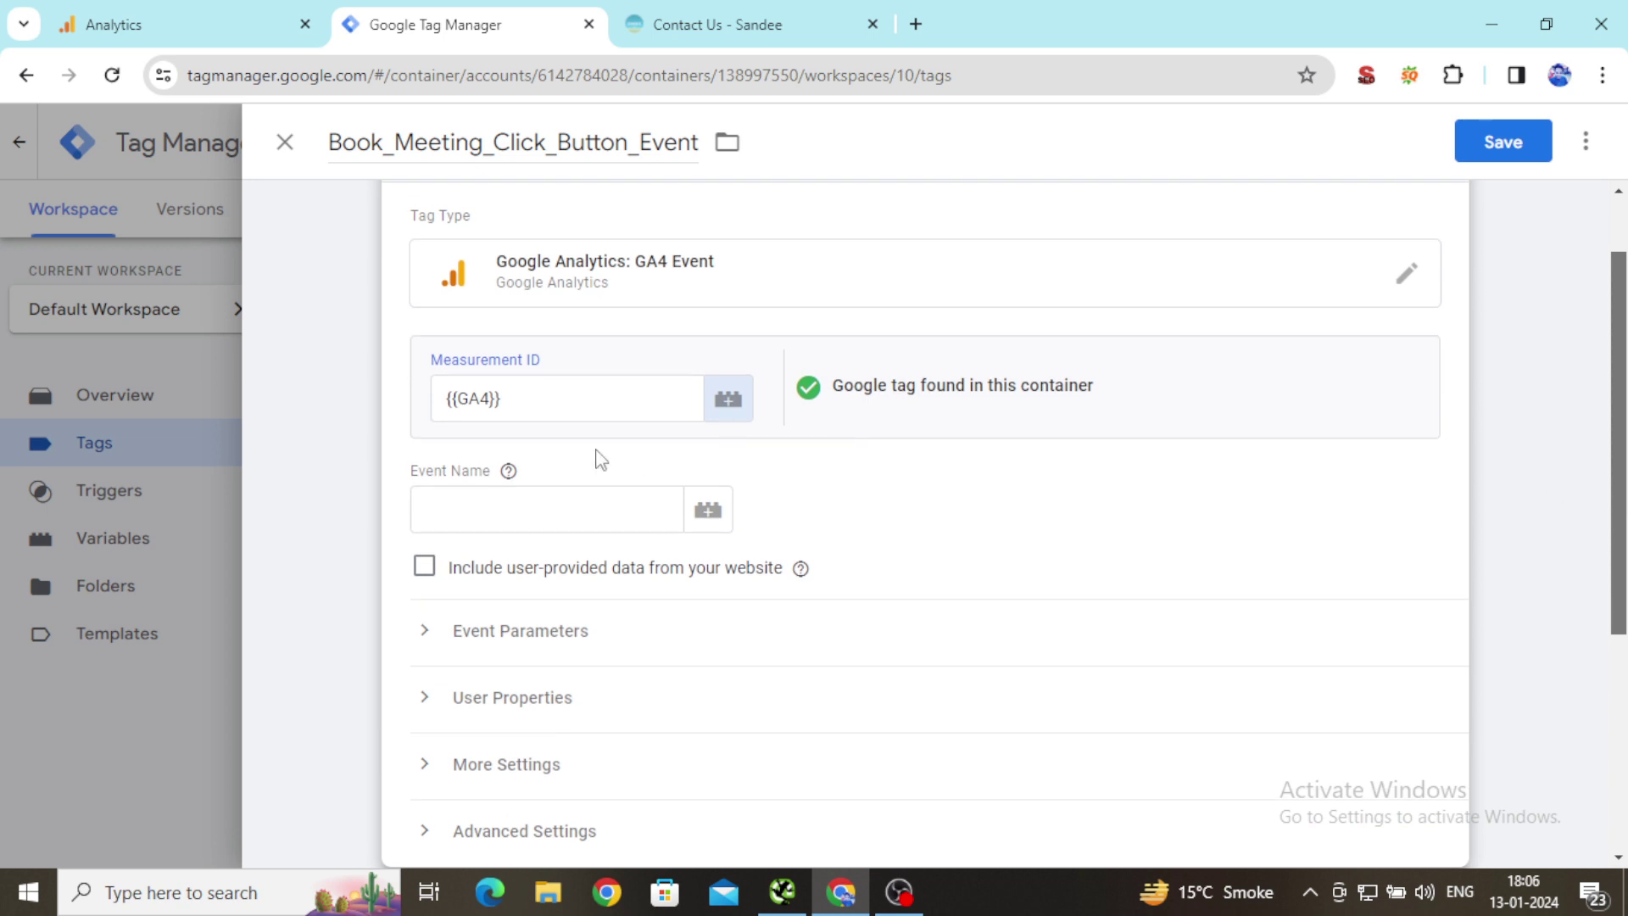
pyautogui.click(478, 515)
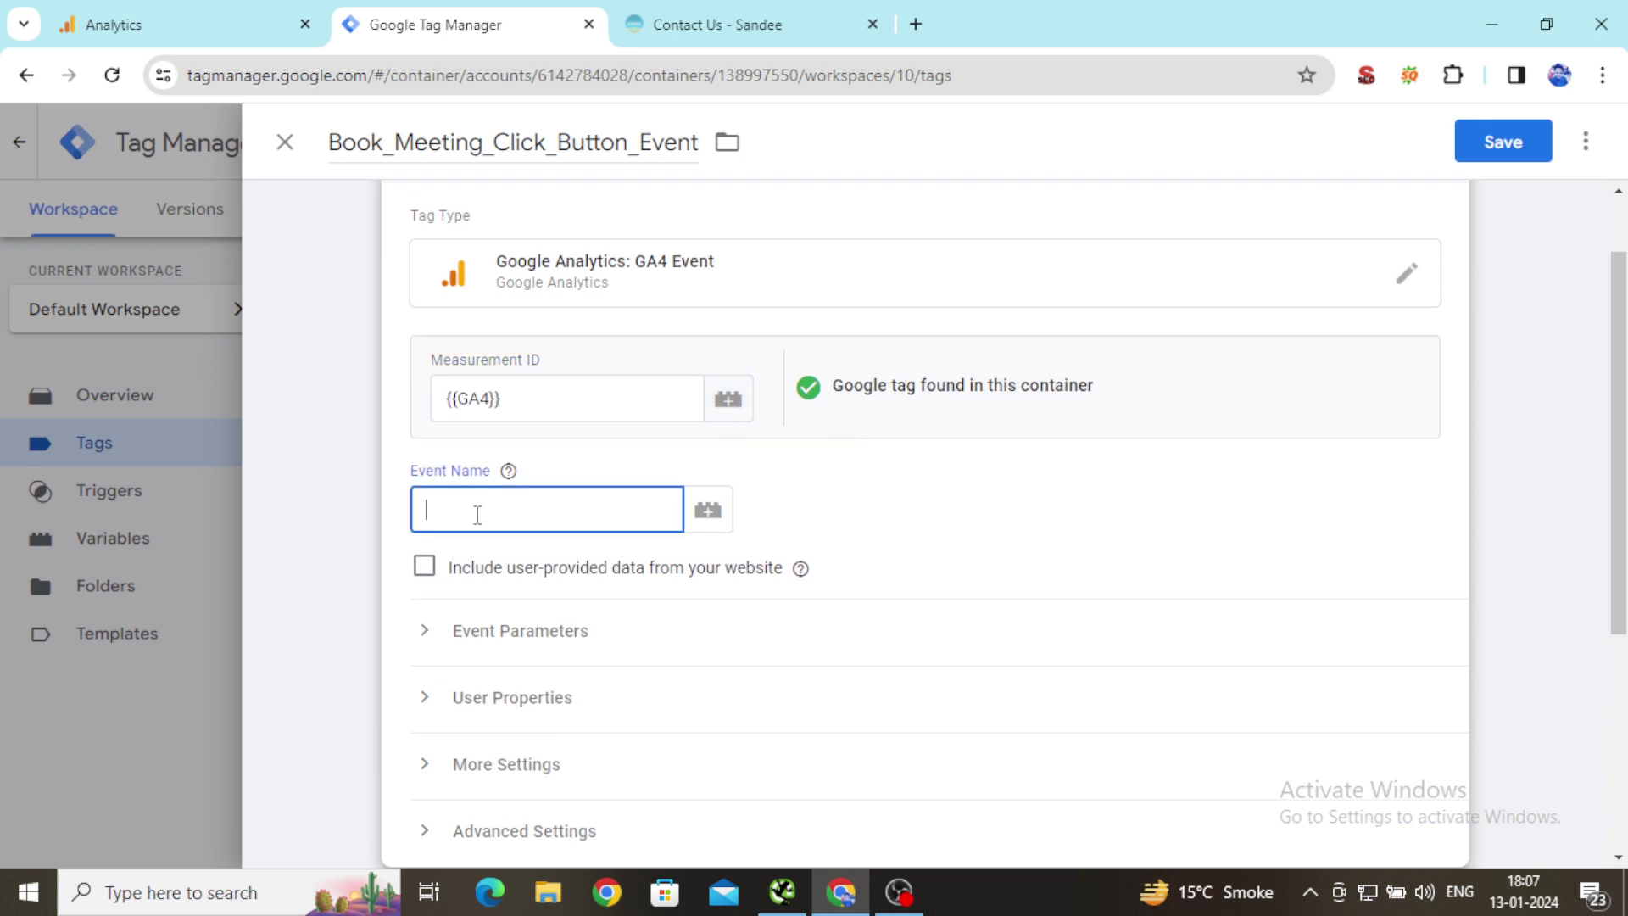
pyautogui.write('bo')
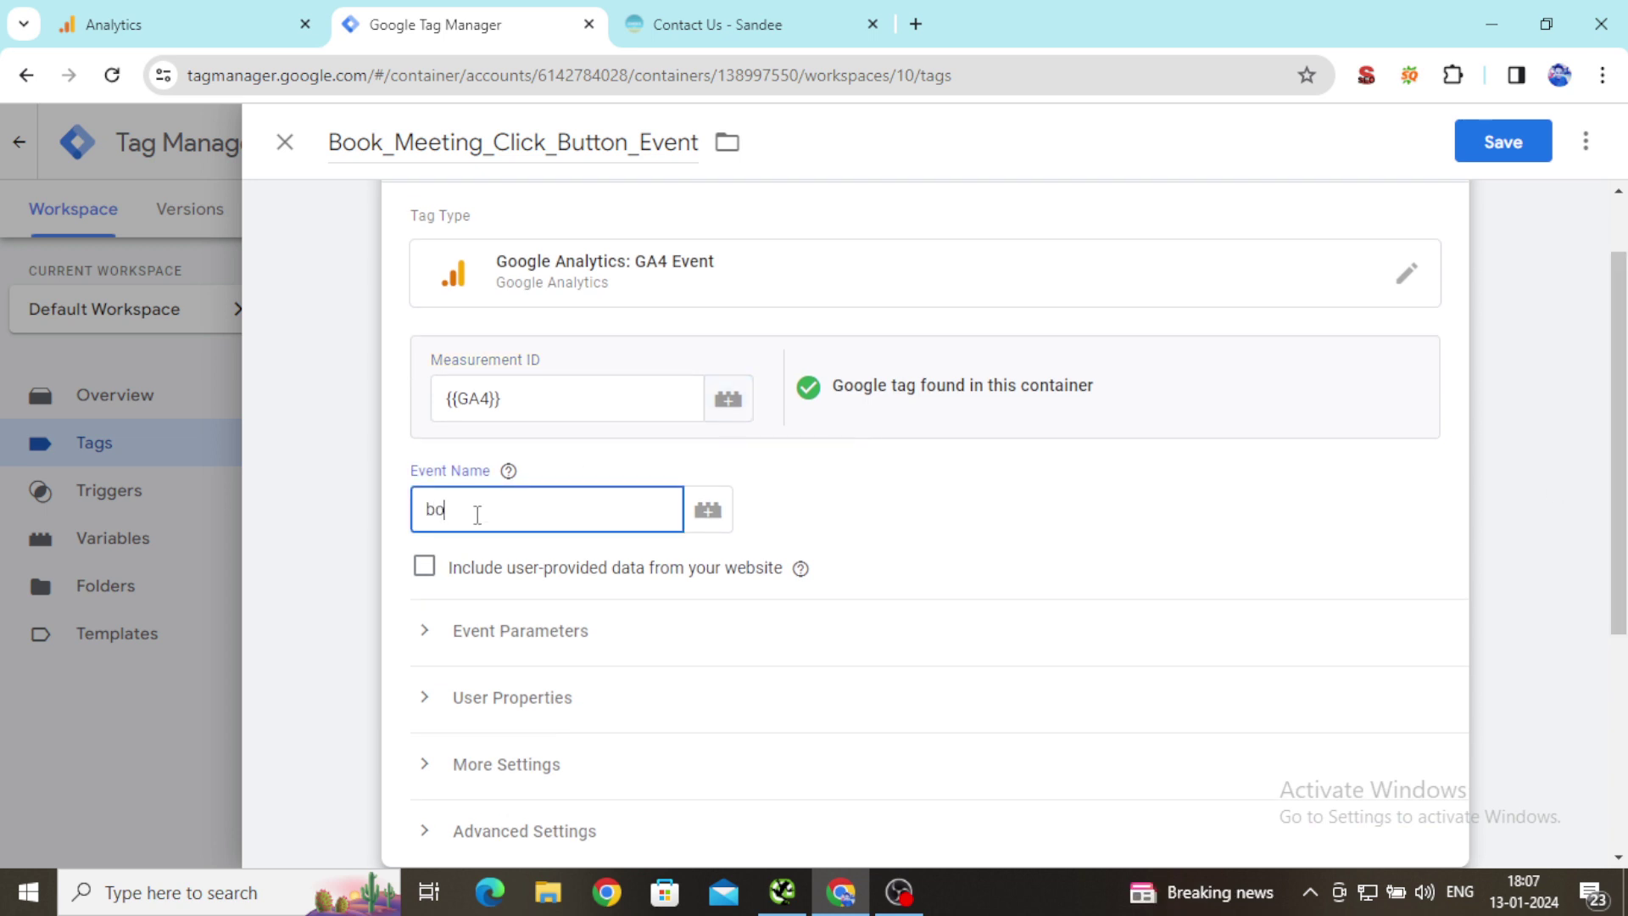
pyautogui.write('ok_meeting_clic')
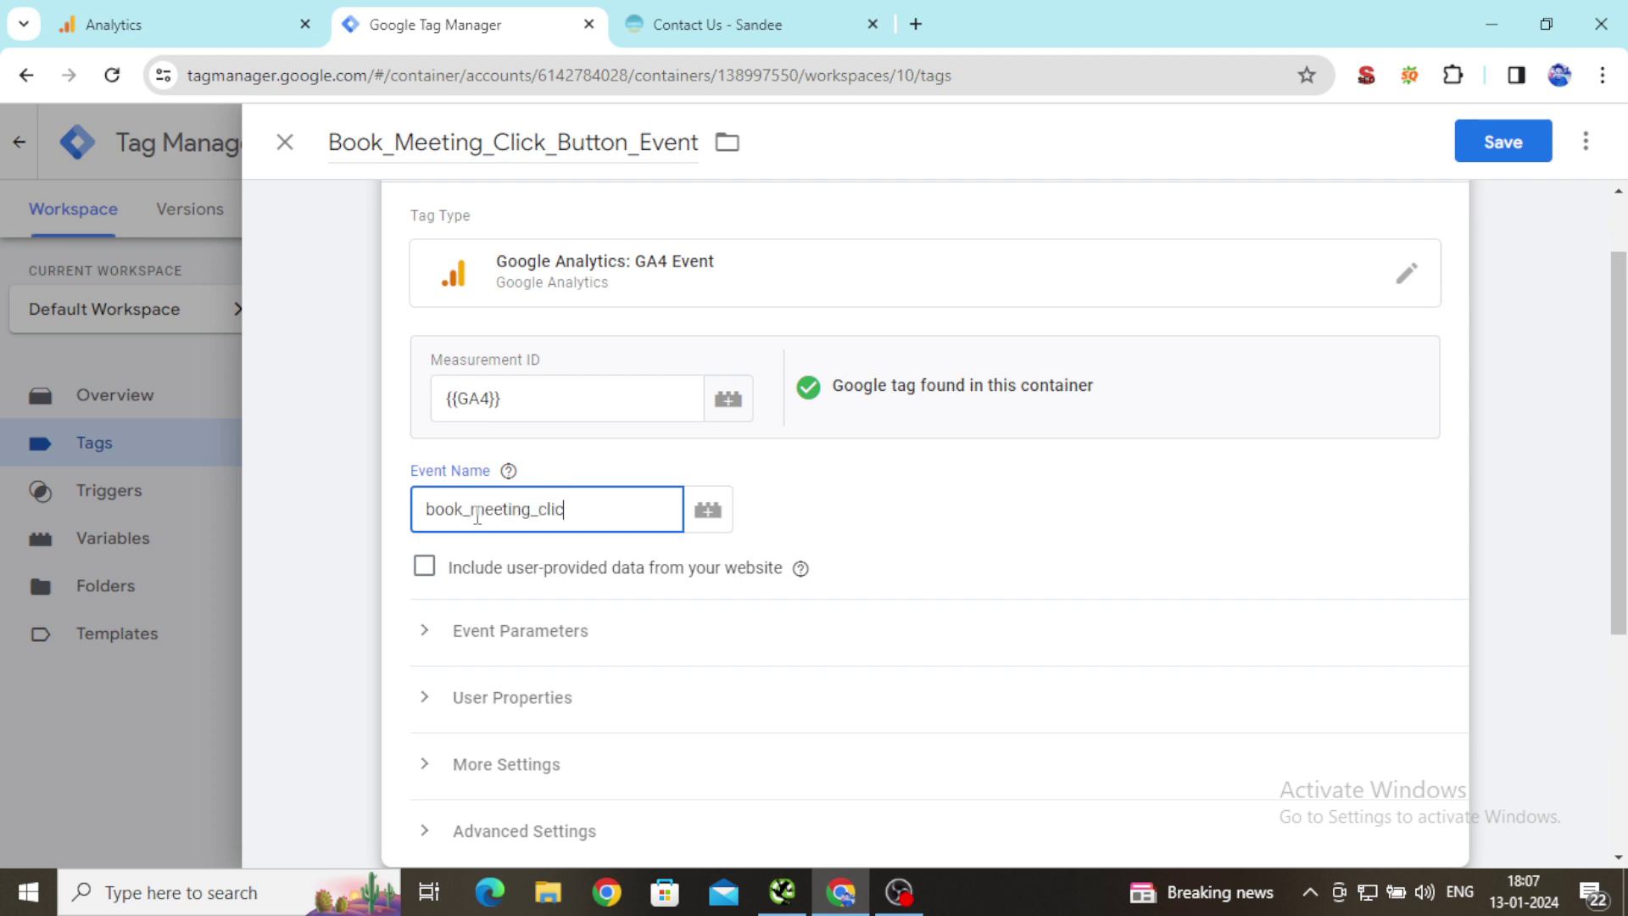
pyautogui.write('k_button')
# Add an event parameter click_text with the value BOOK MEETING to the tag
pyautogui.click(527, 648)
pyautogui.click(526, 804)
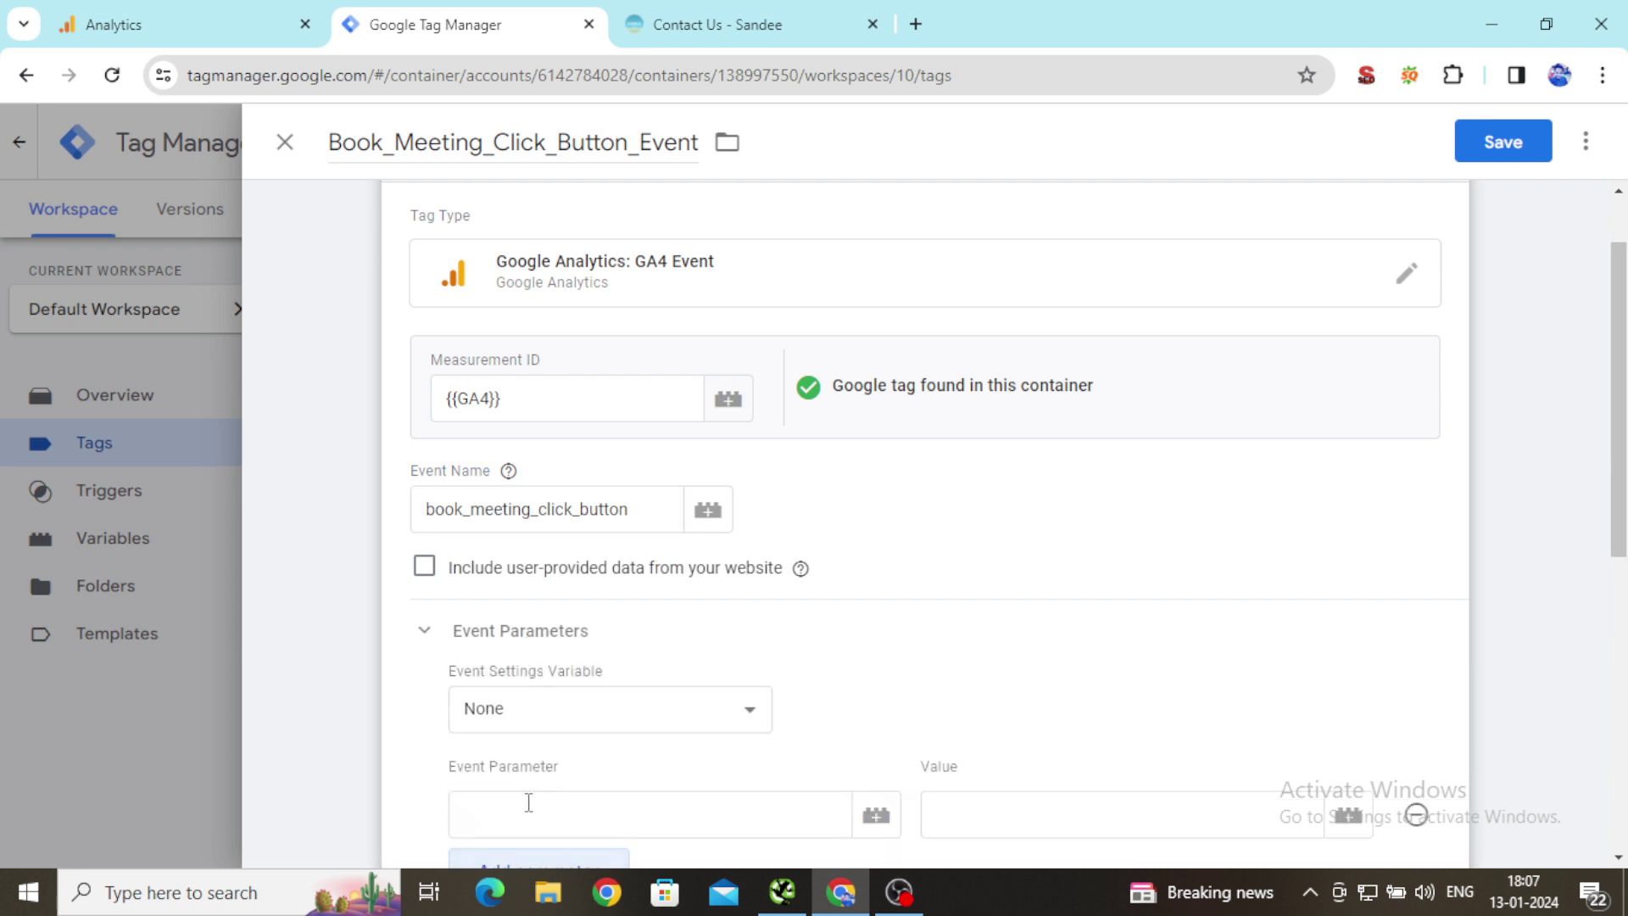
pyautogui.scroll(-3, 1404, 632)
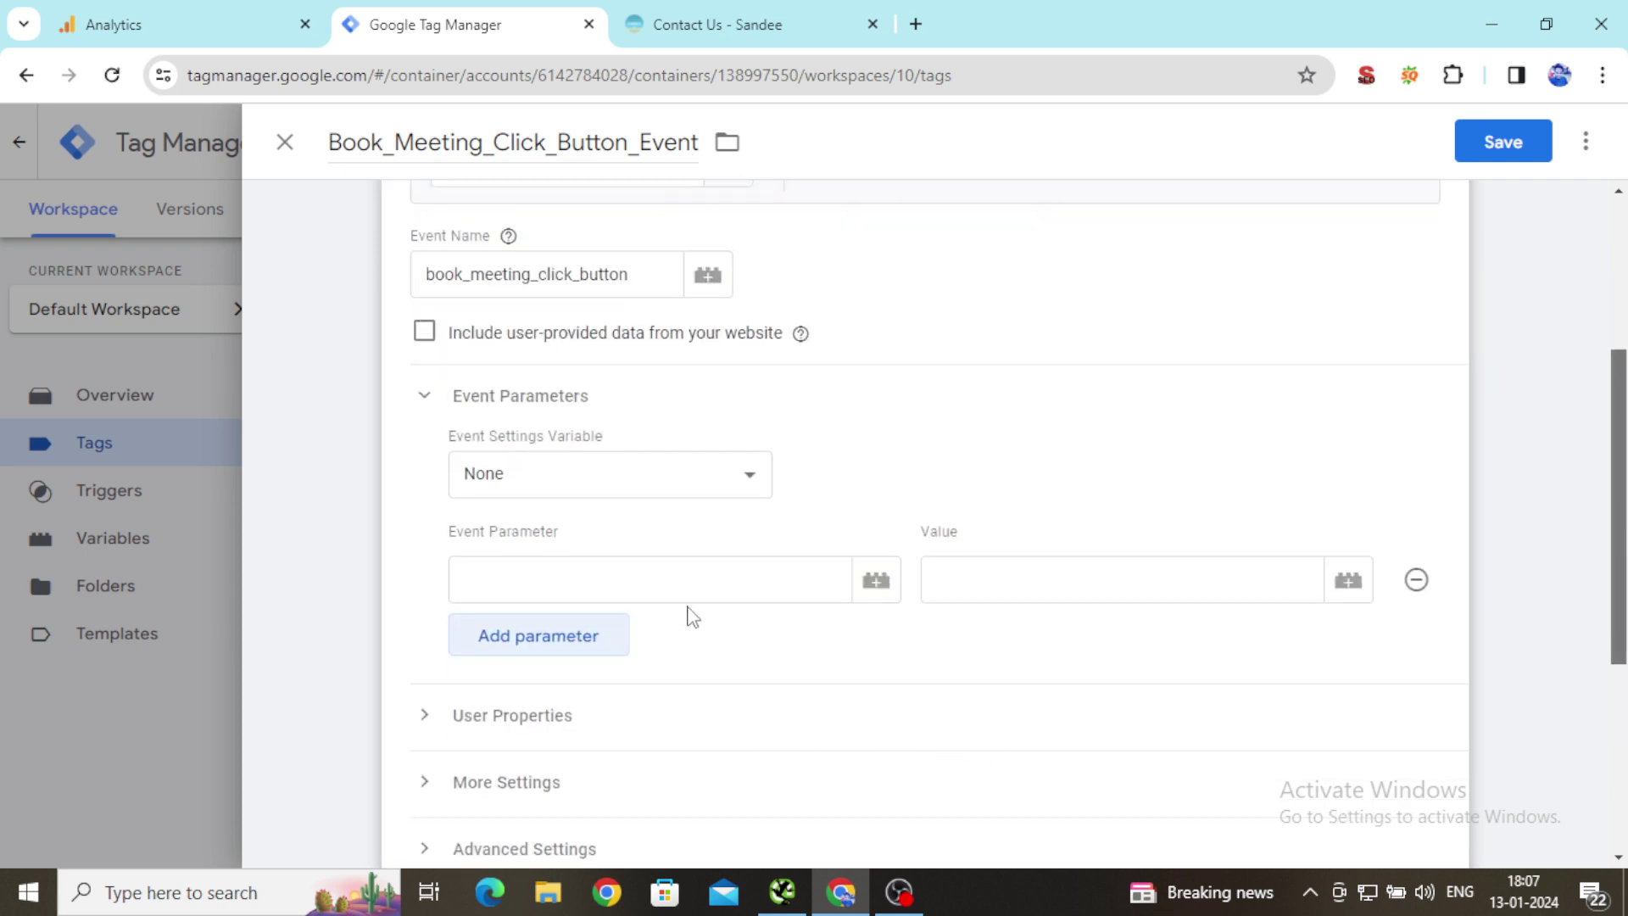
pyautogui.click(689, 592)
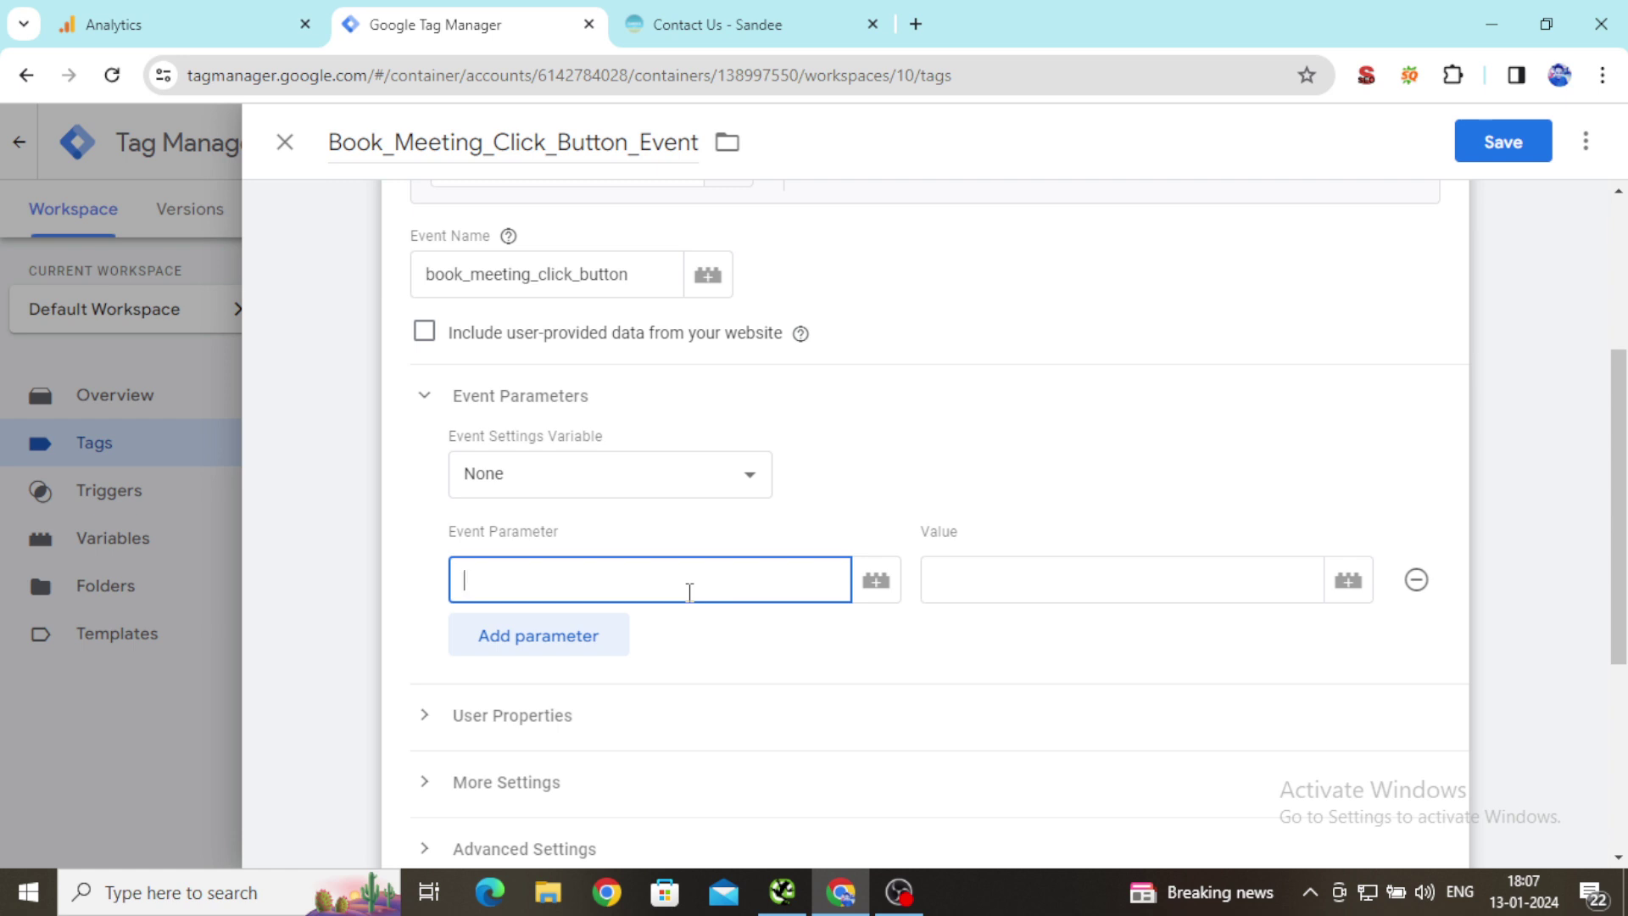
pyautogui.write('click_text')
pyautogui.click(1111, 593)
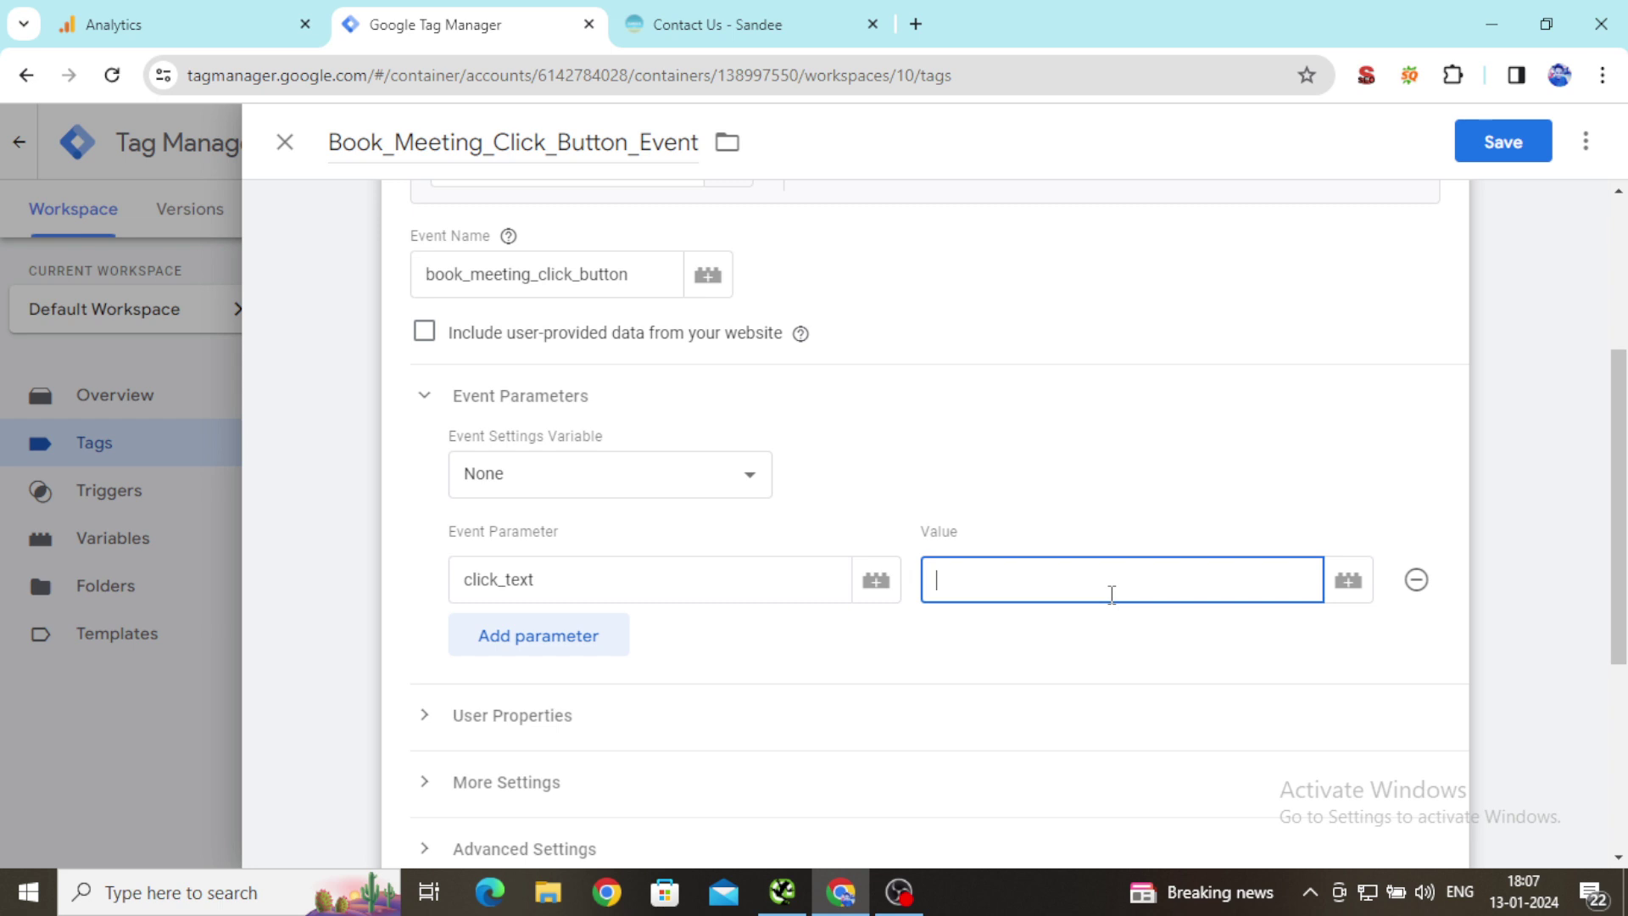
pyautogui.write('BOOK MEETING')
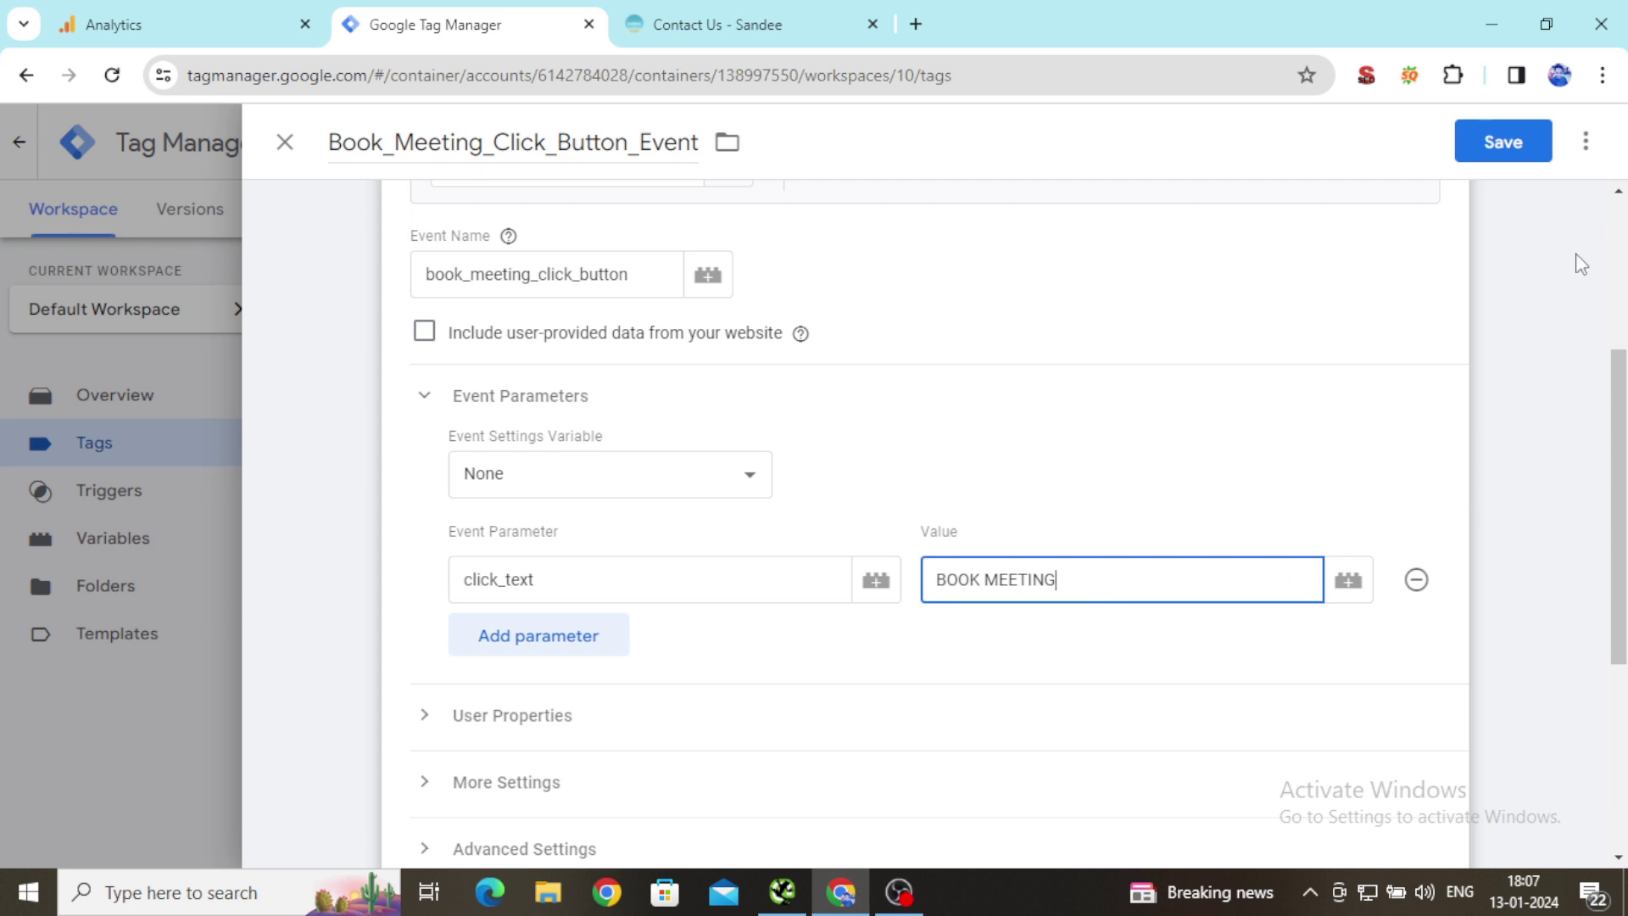
# Add a new firing trigger to the tag and name it Book_Meeting_Click_Event_Trigger
pyautogui.click(1516, 145)
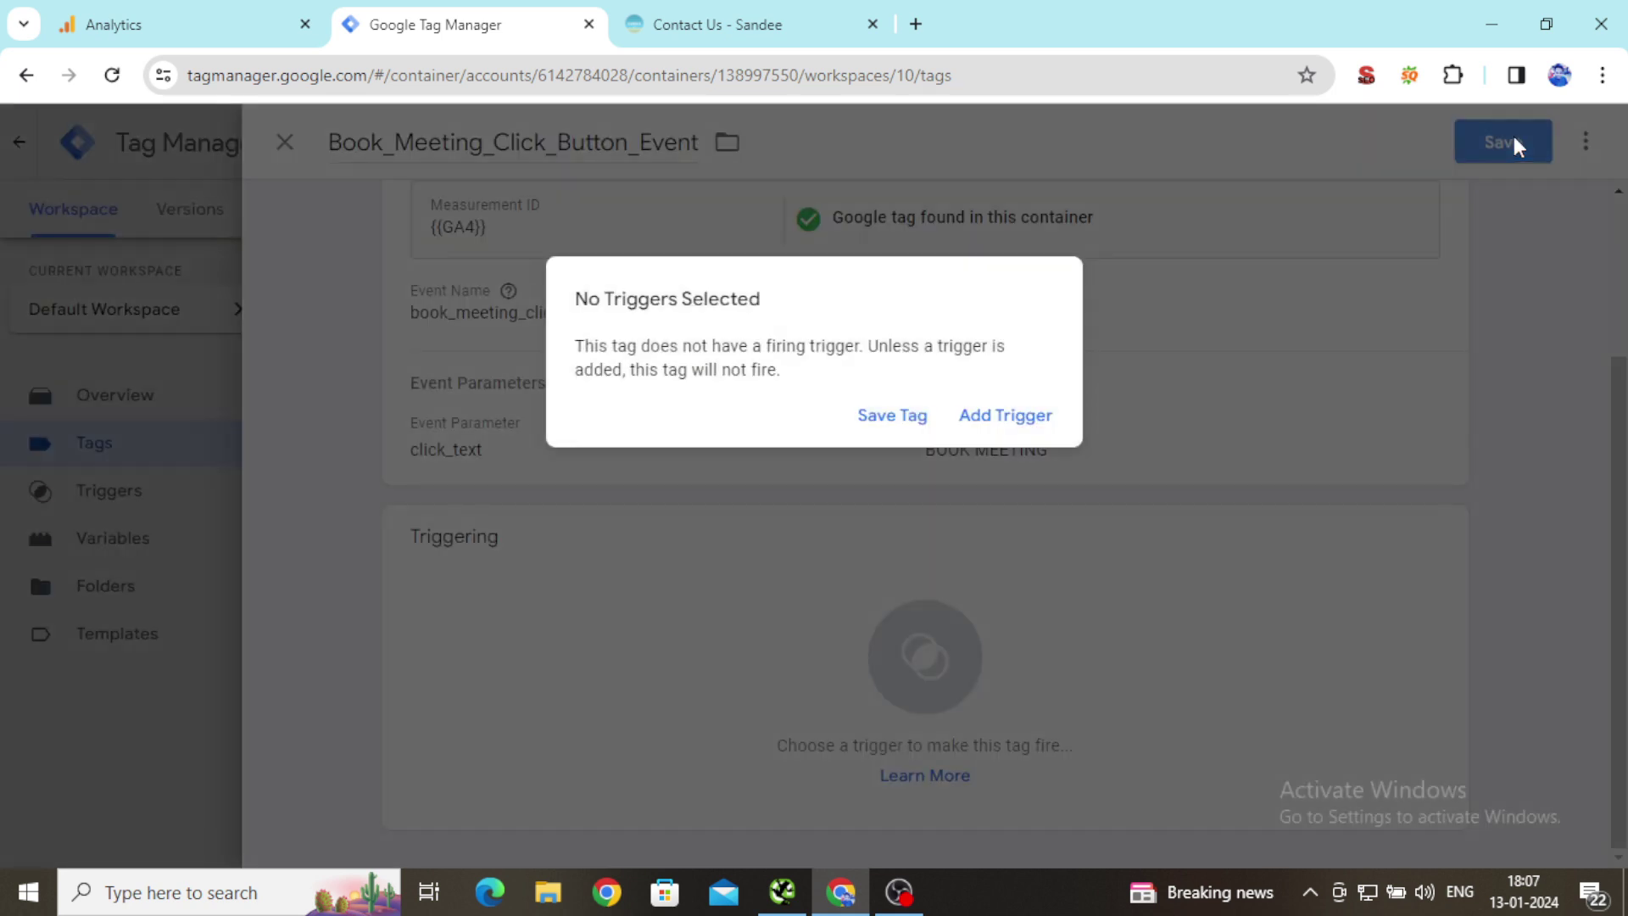
pyautogui.click(1033, 431)
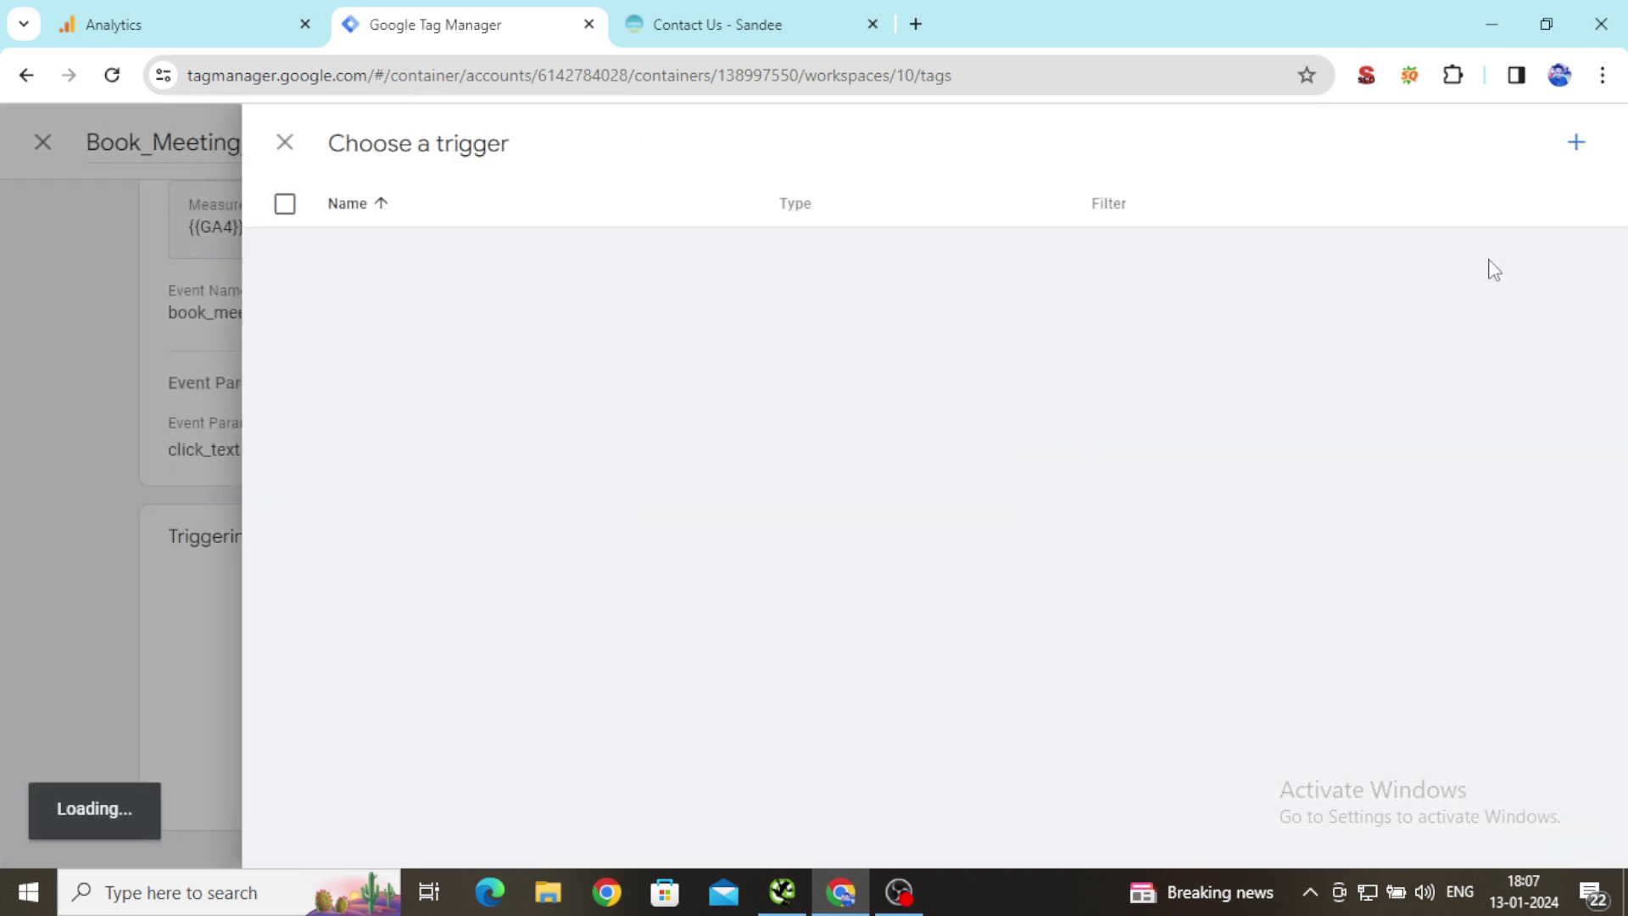
pyautogui.click(1576, 145)
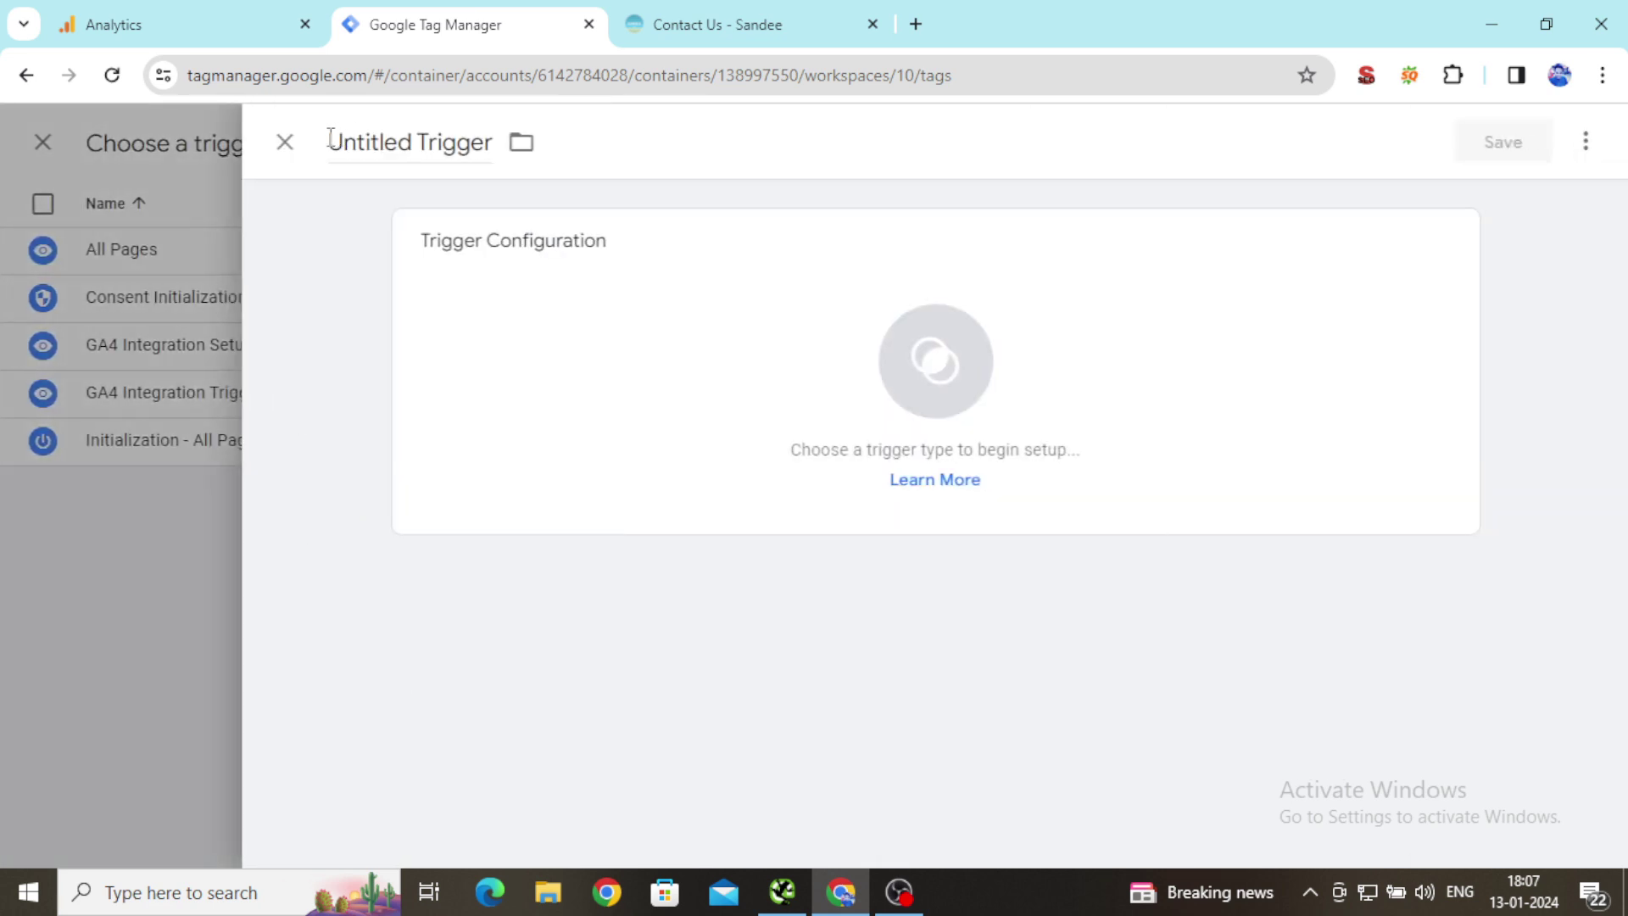
pyautogui.moveTo(328, 135); pyautogui.dragTo(532, 153)
pyautogui.press('BackSpace')
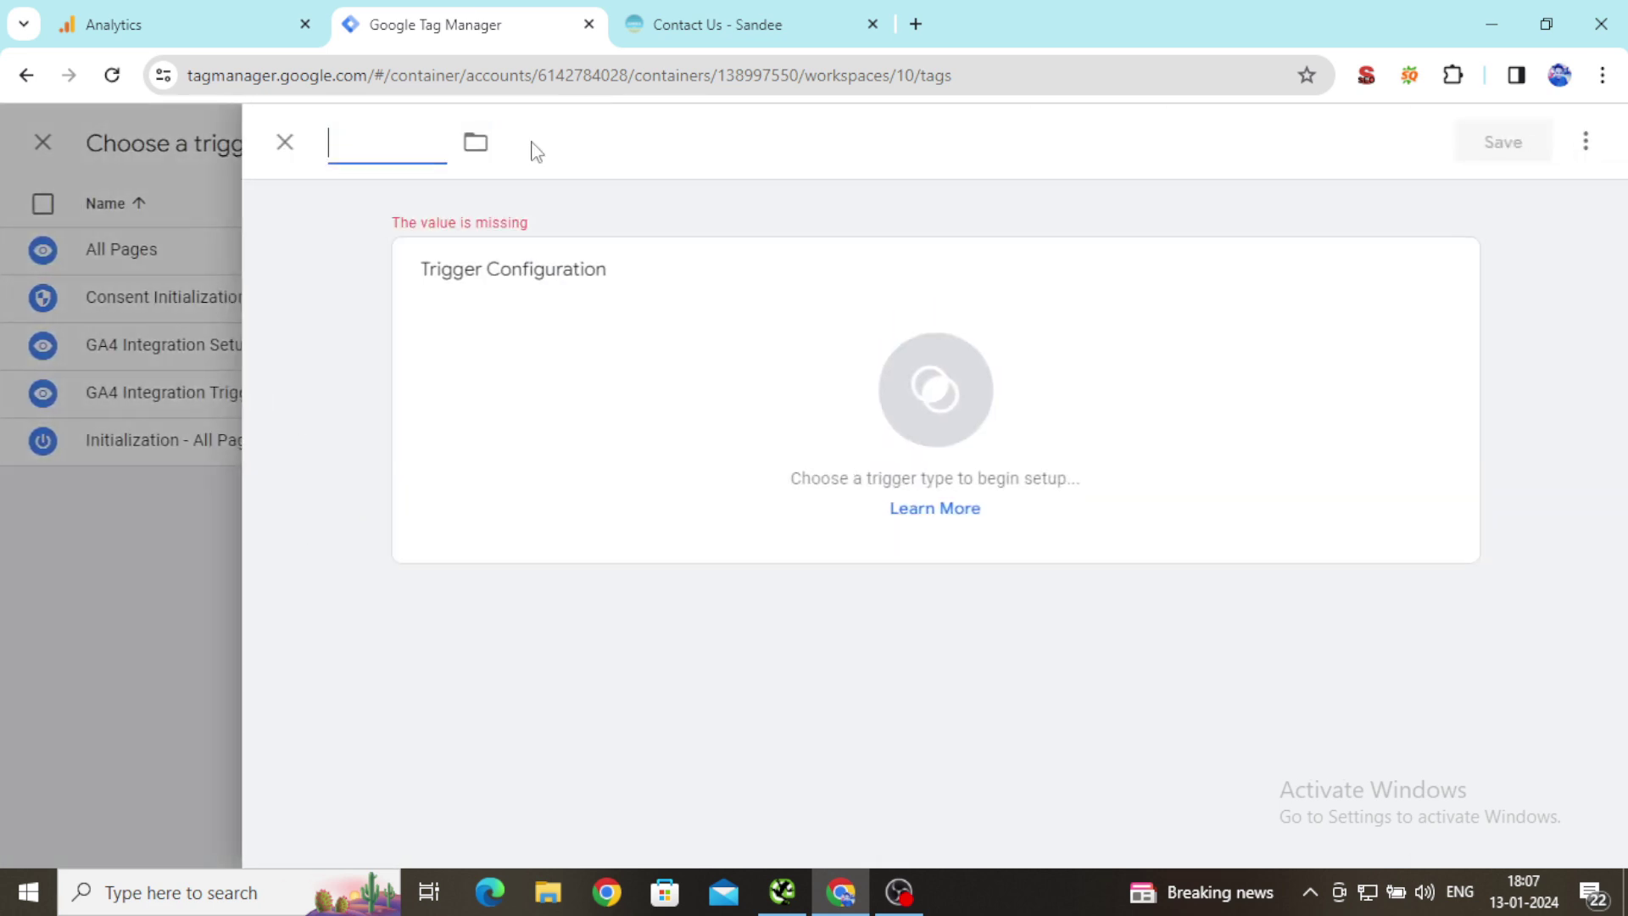
pyautogui.write('Book_')
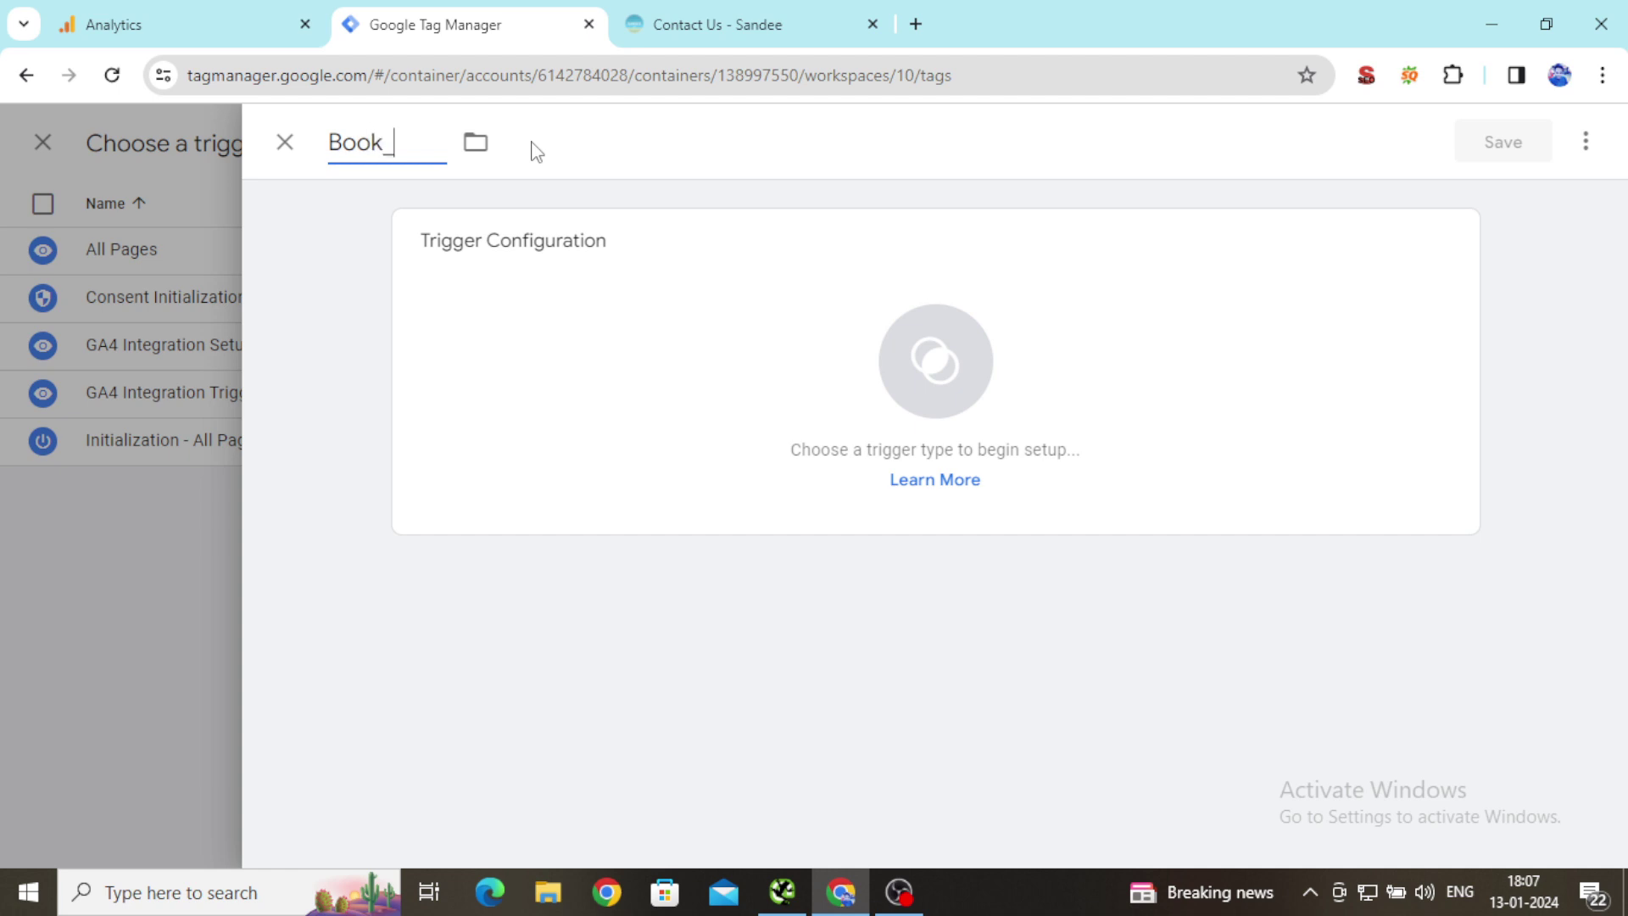
pyautogui.write('Meeting')
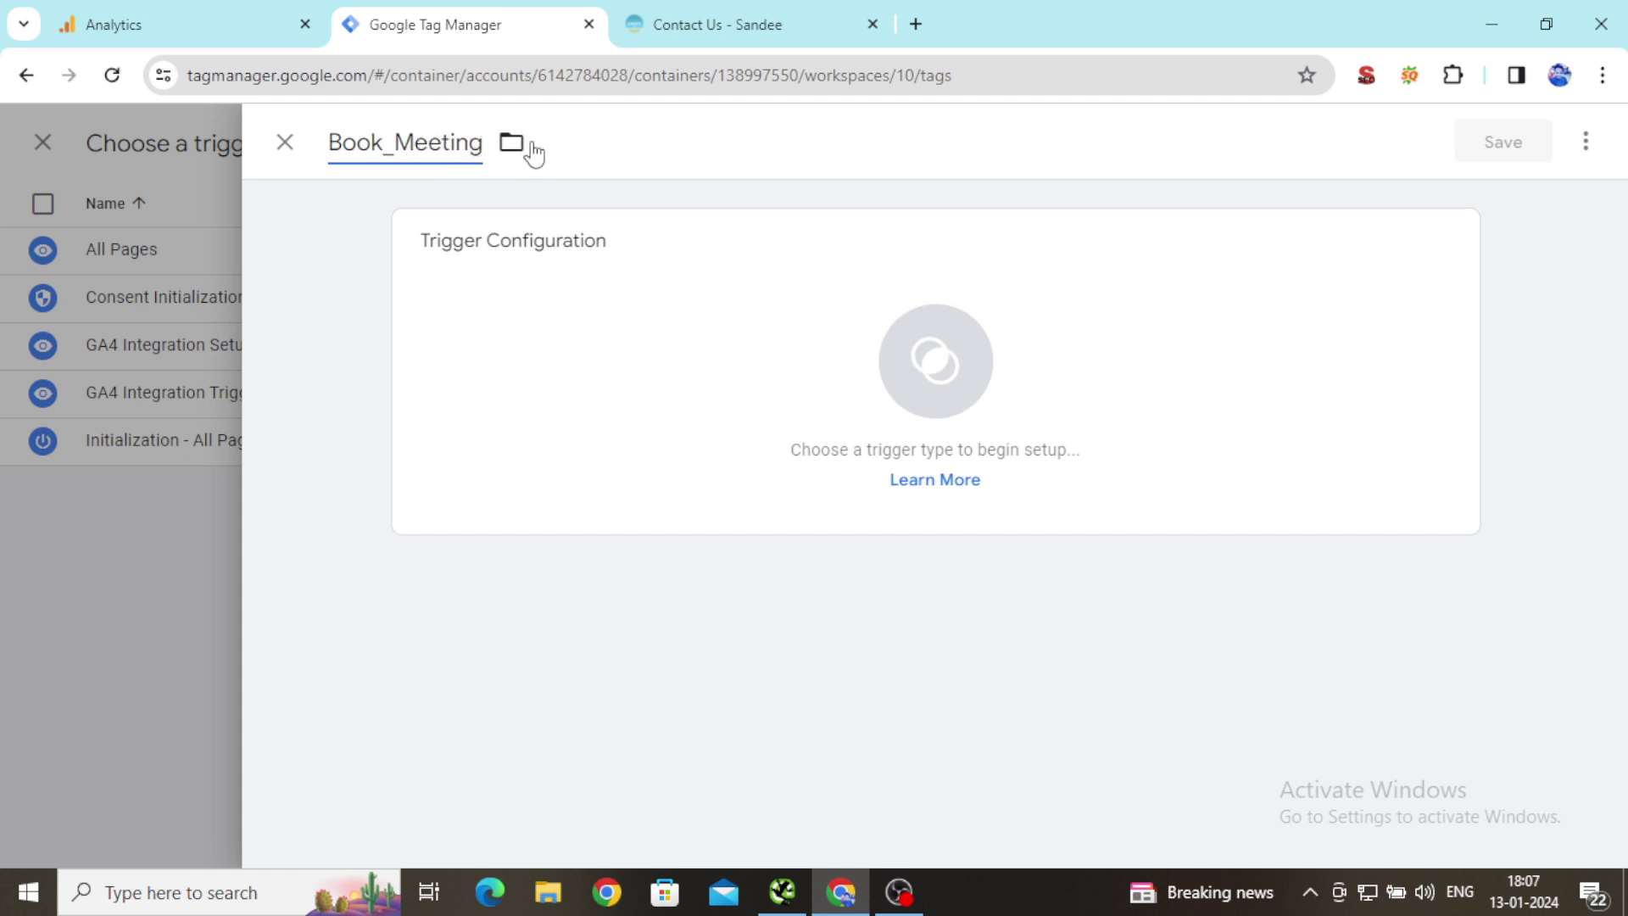
pyautogui.write('_Click_Event')
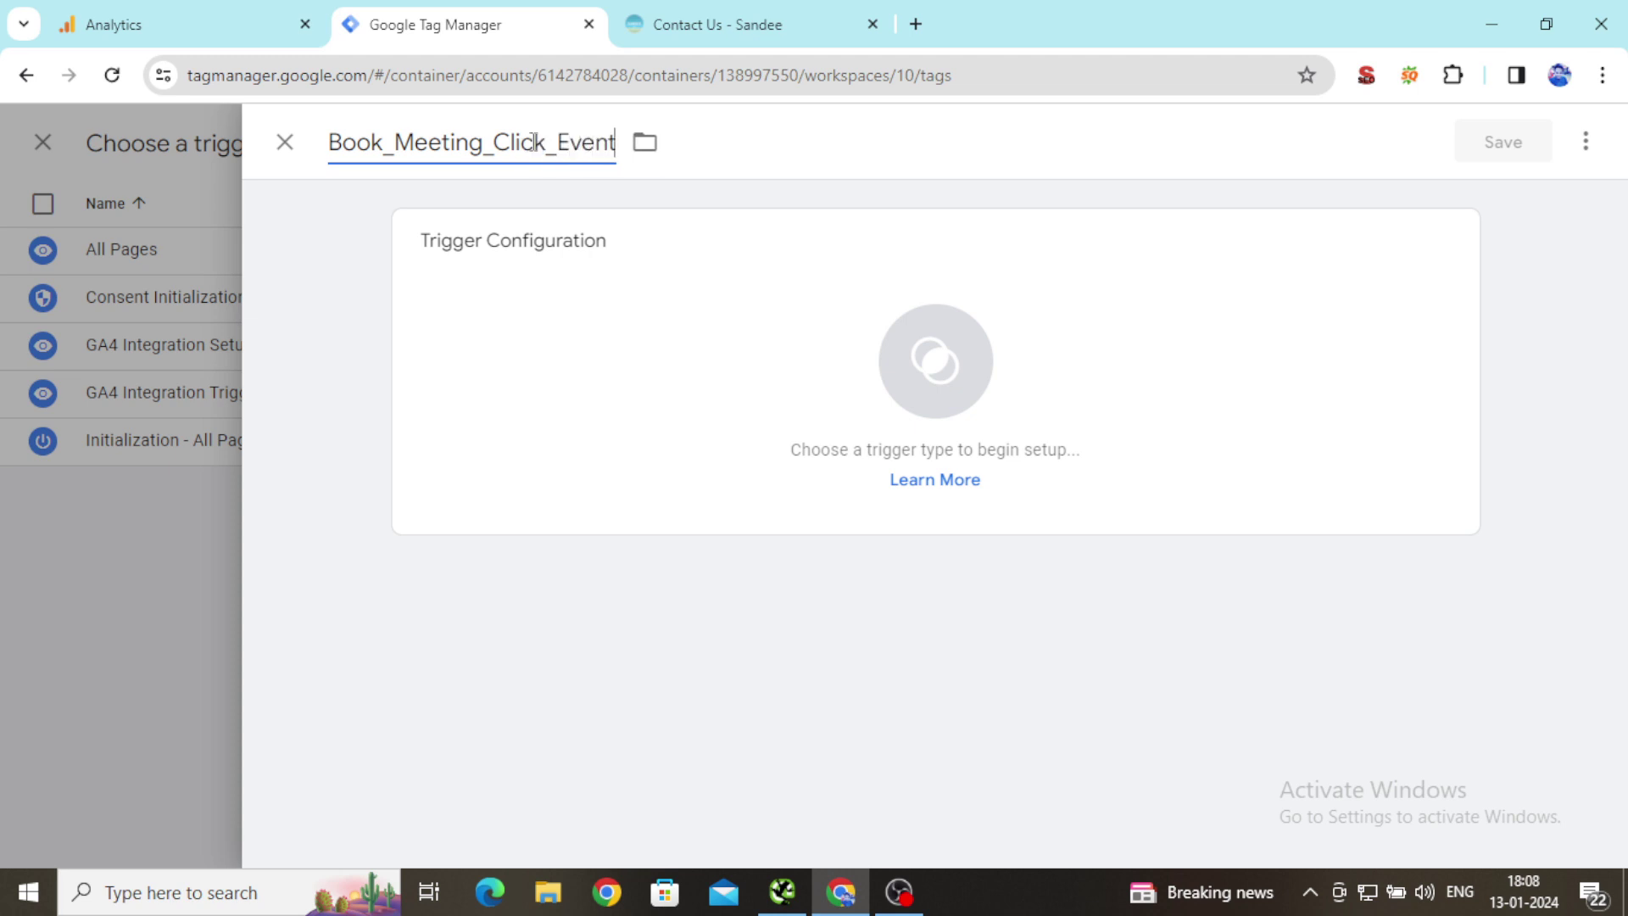
pyautogui.write('_Trigger')
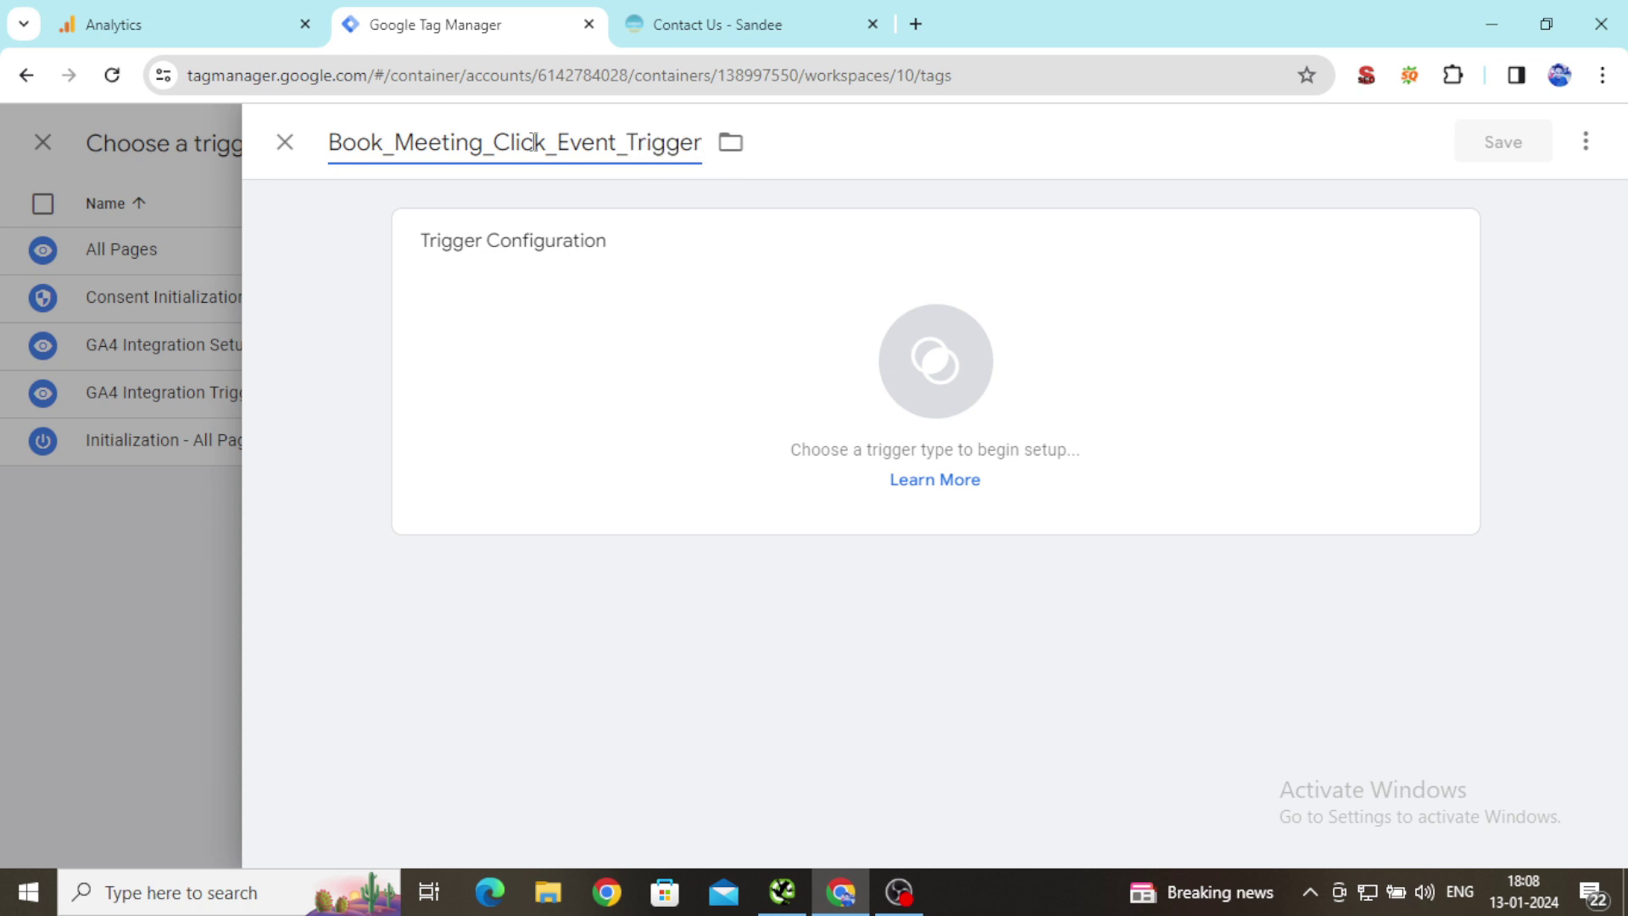
# Set the trigger type to Click - All Elements and have it fire on Some Clicks
pyautogui.click(1440, 254)
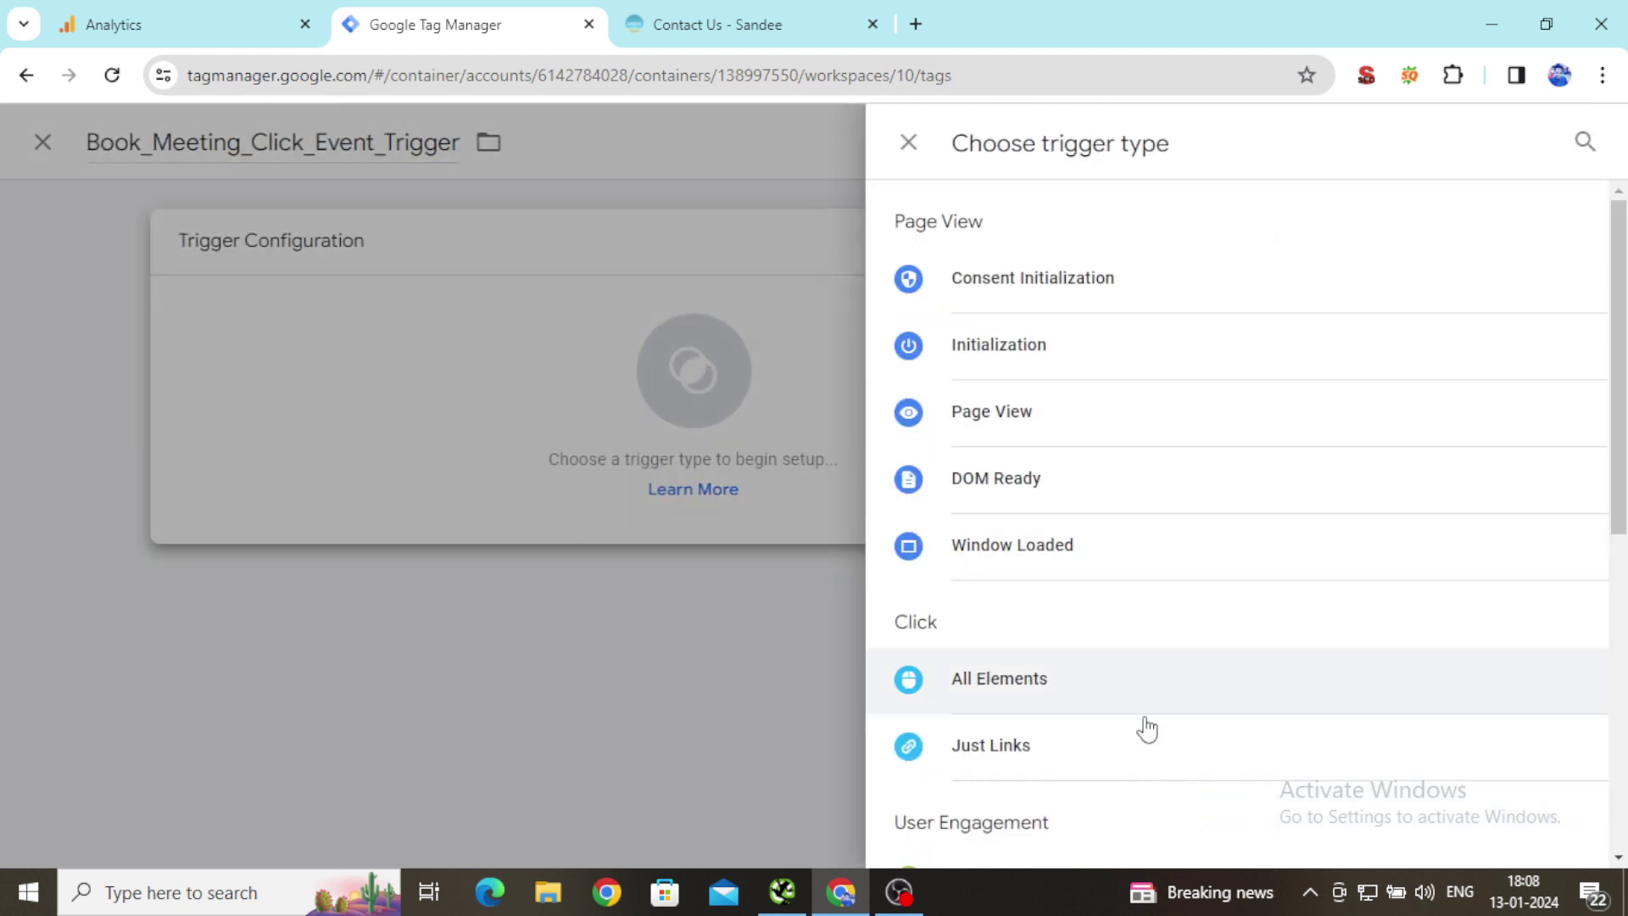
pyautogui.click(1085, 697)
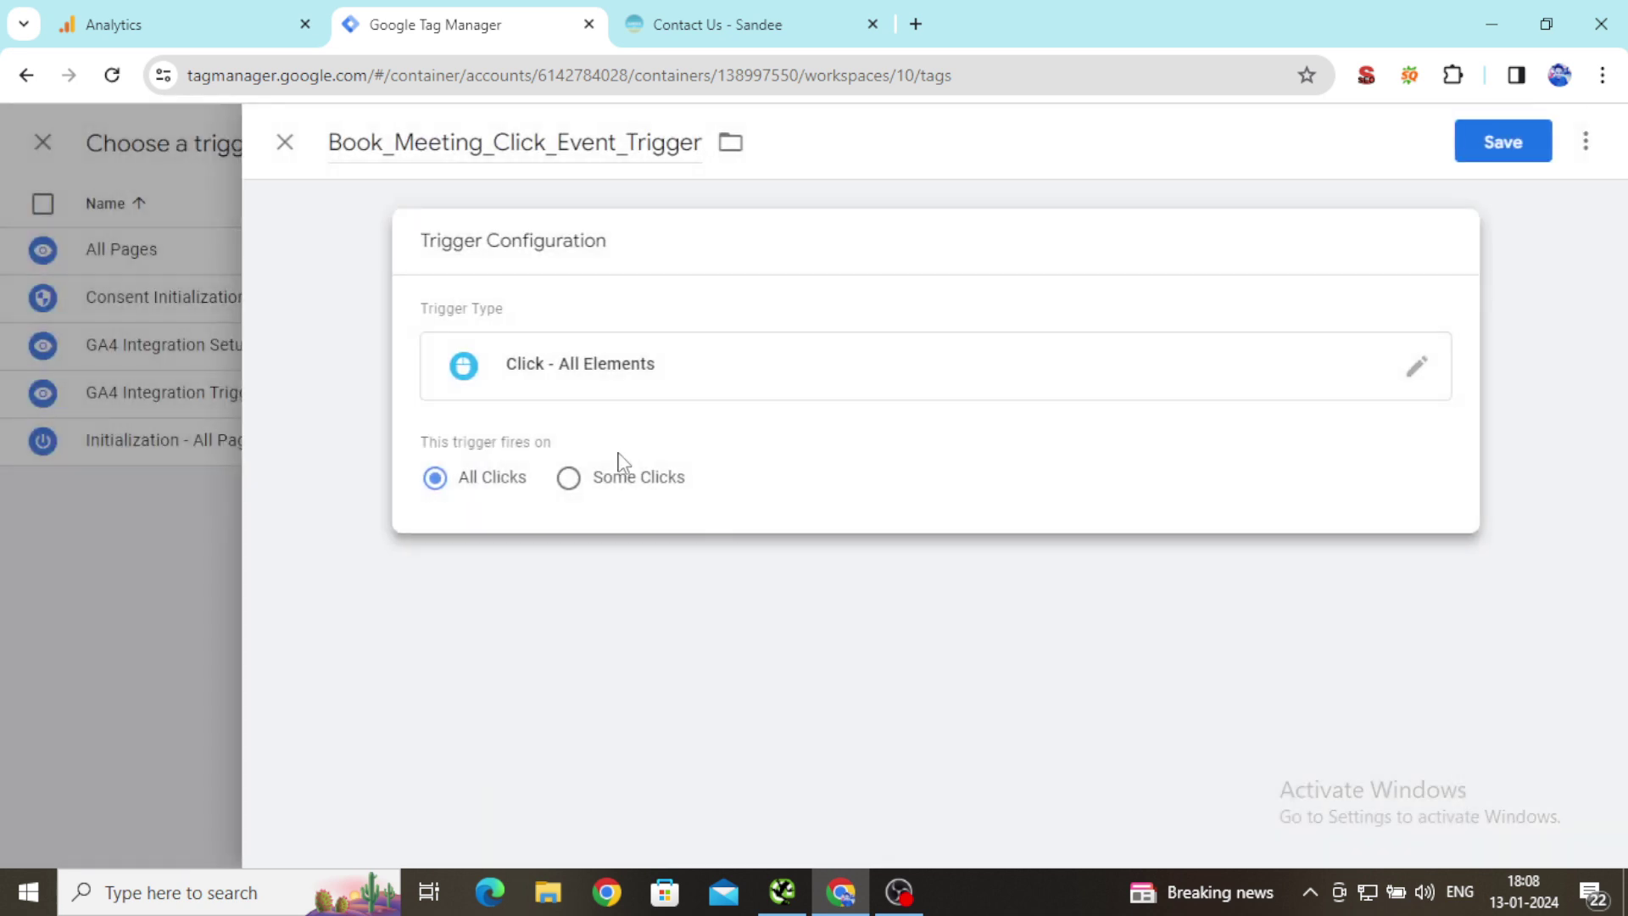
pyautogui.click(630, 487)
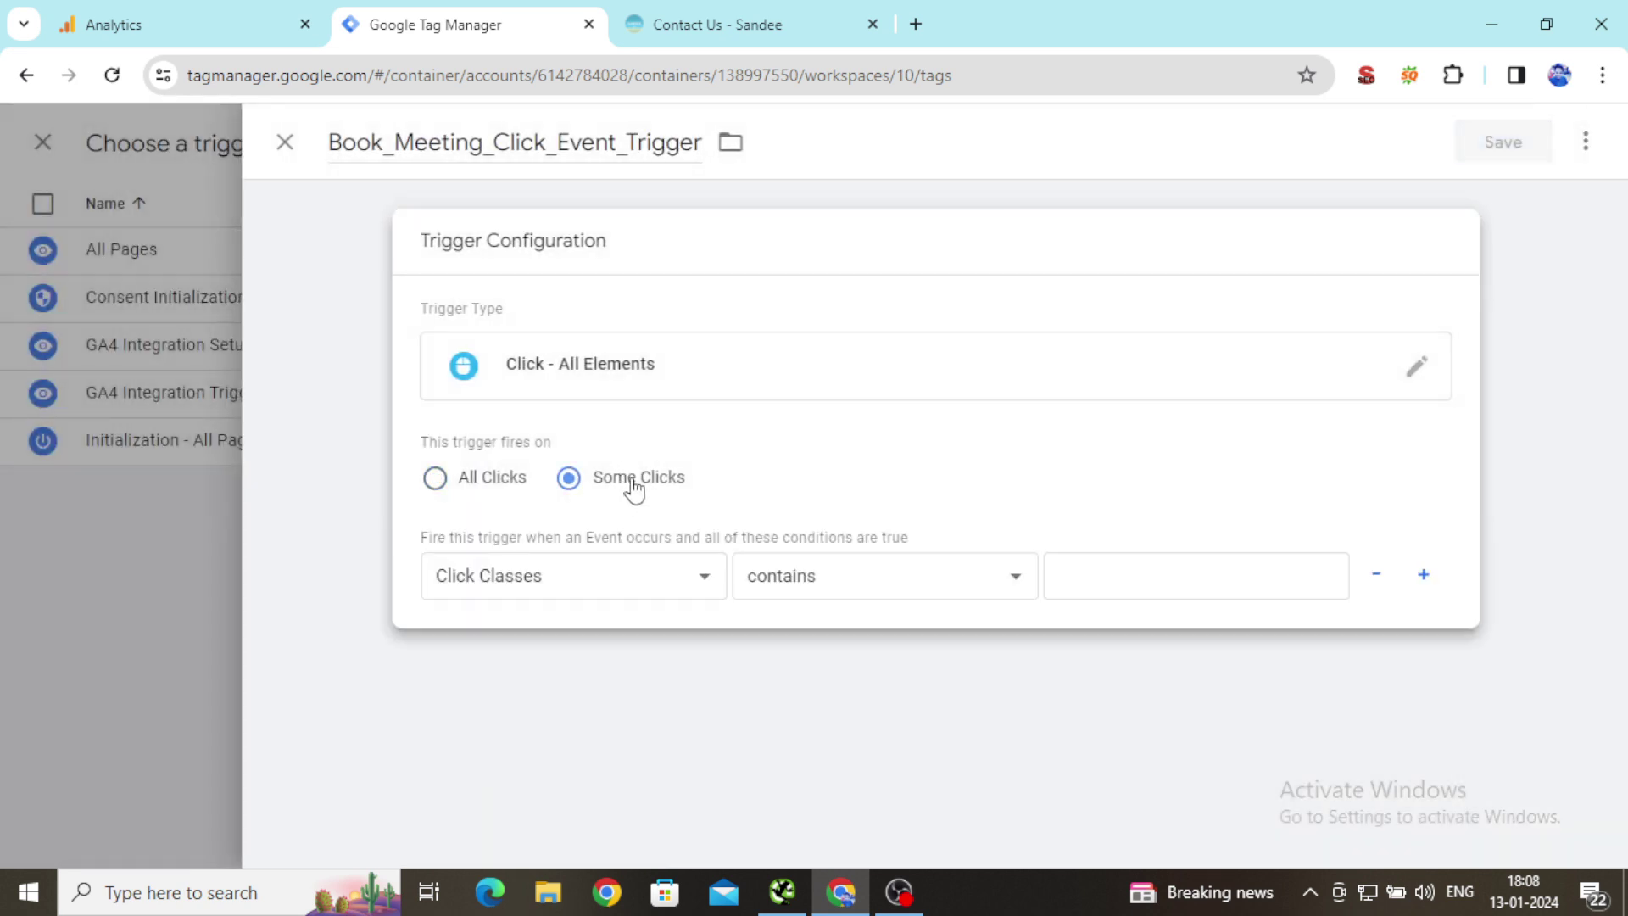
# Set the trigger's firing condition to Click Text contains BOOK MEETING
pyautogui.click(701, 580)
pyautogui.click(539, 335)
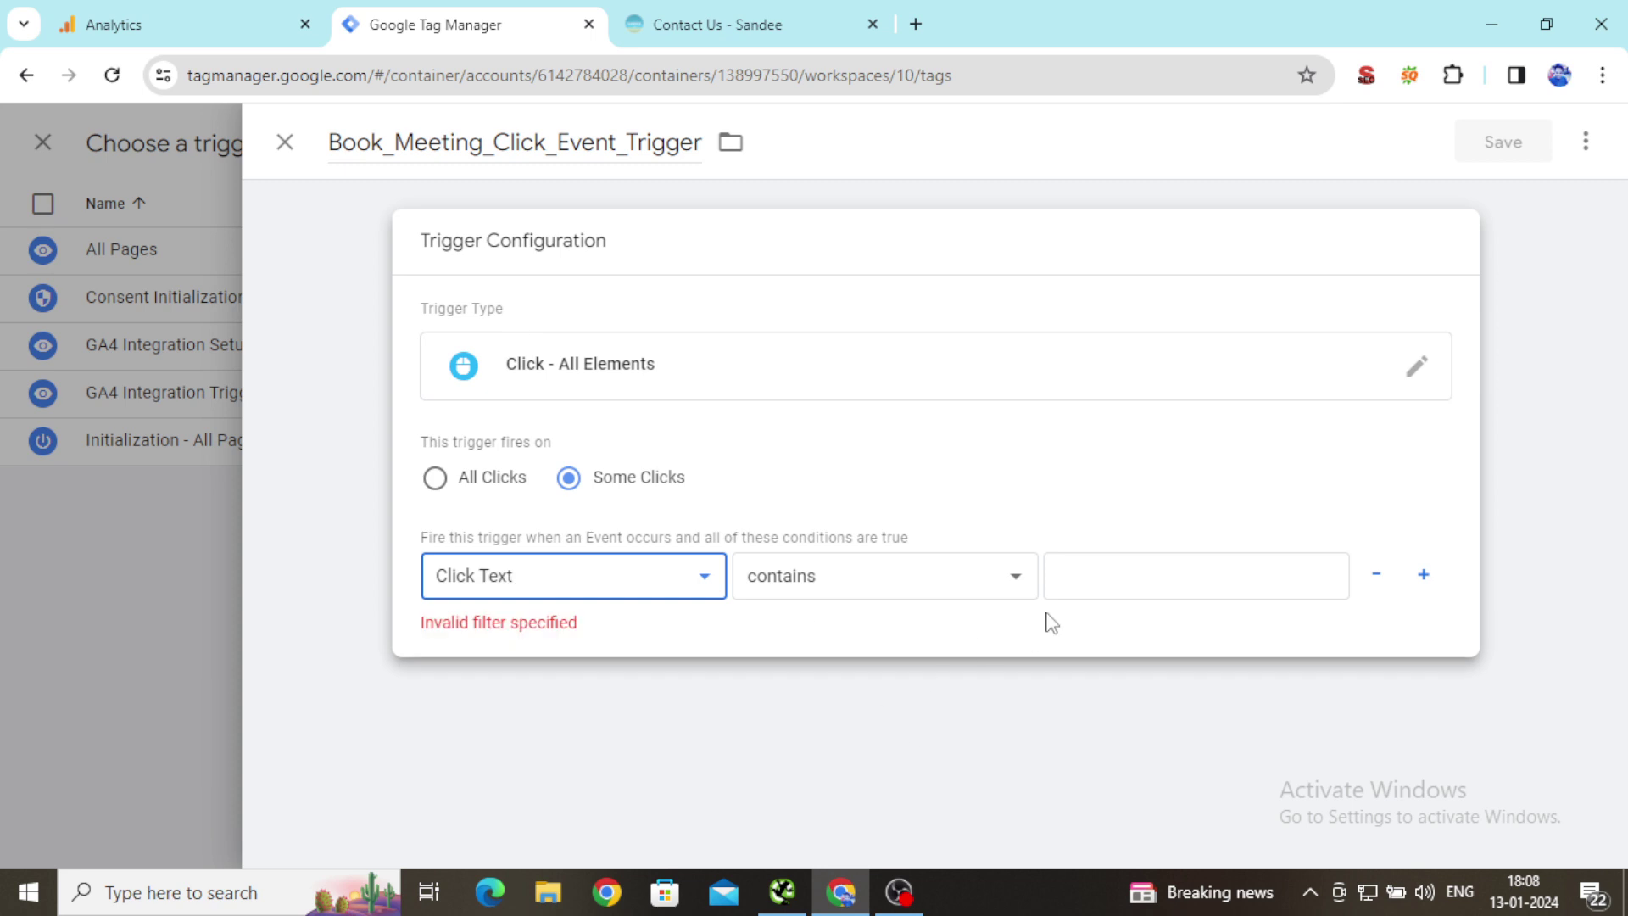
pyautogui.click(1097, 582)
pyautogui.write('B')
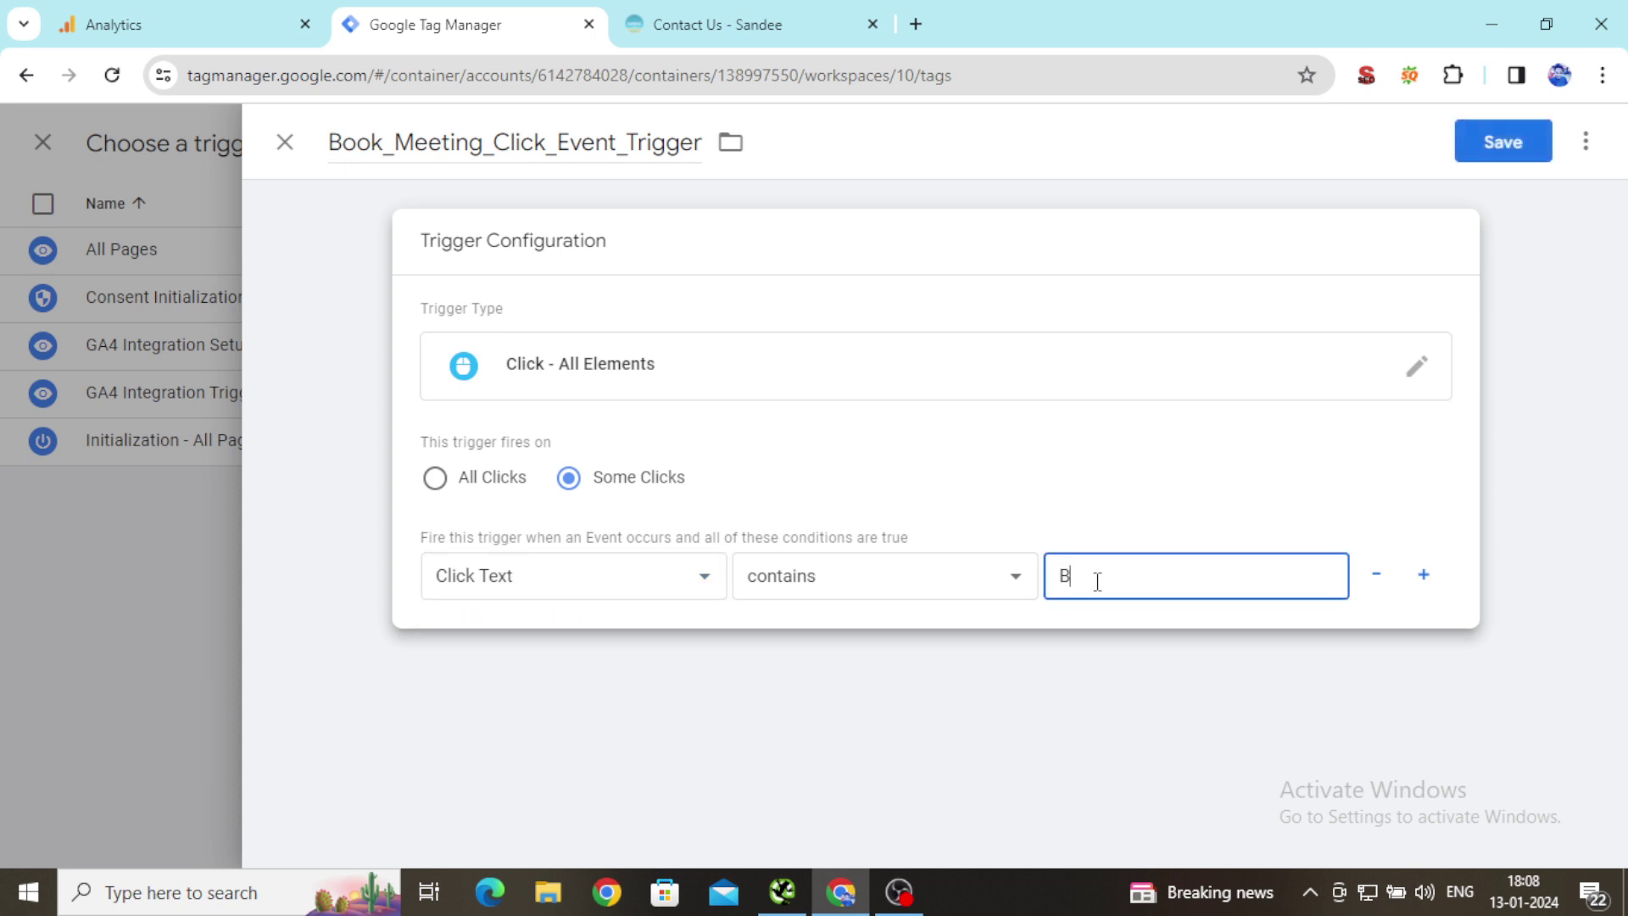
pyautogui.write('OOK MEETING')
# Check the condition text against the button label on the Contact Us page, and save the trigger and the tag
pyautogui.click(767, 23)
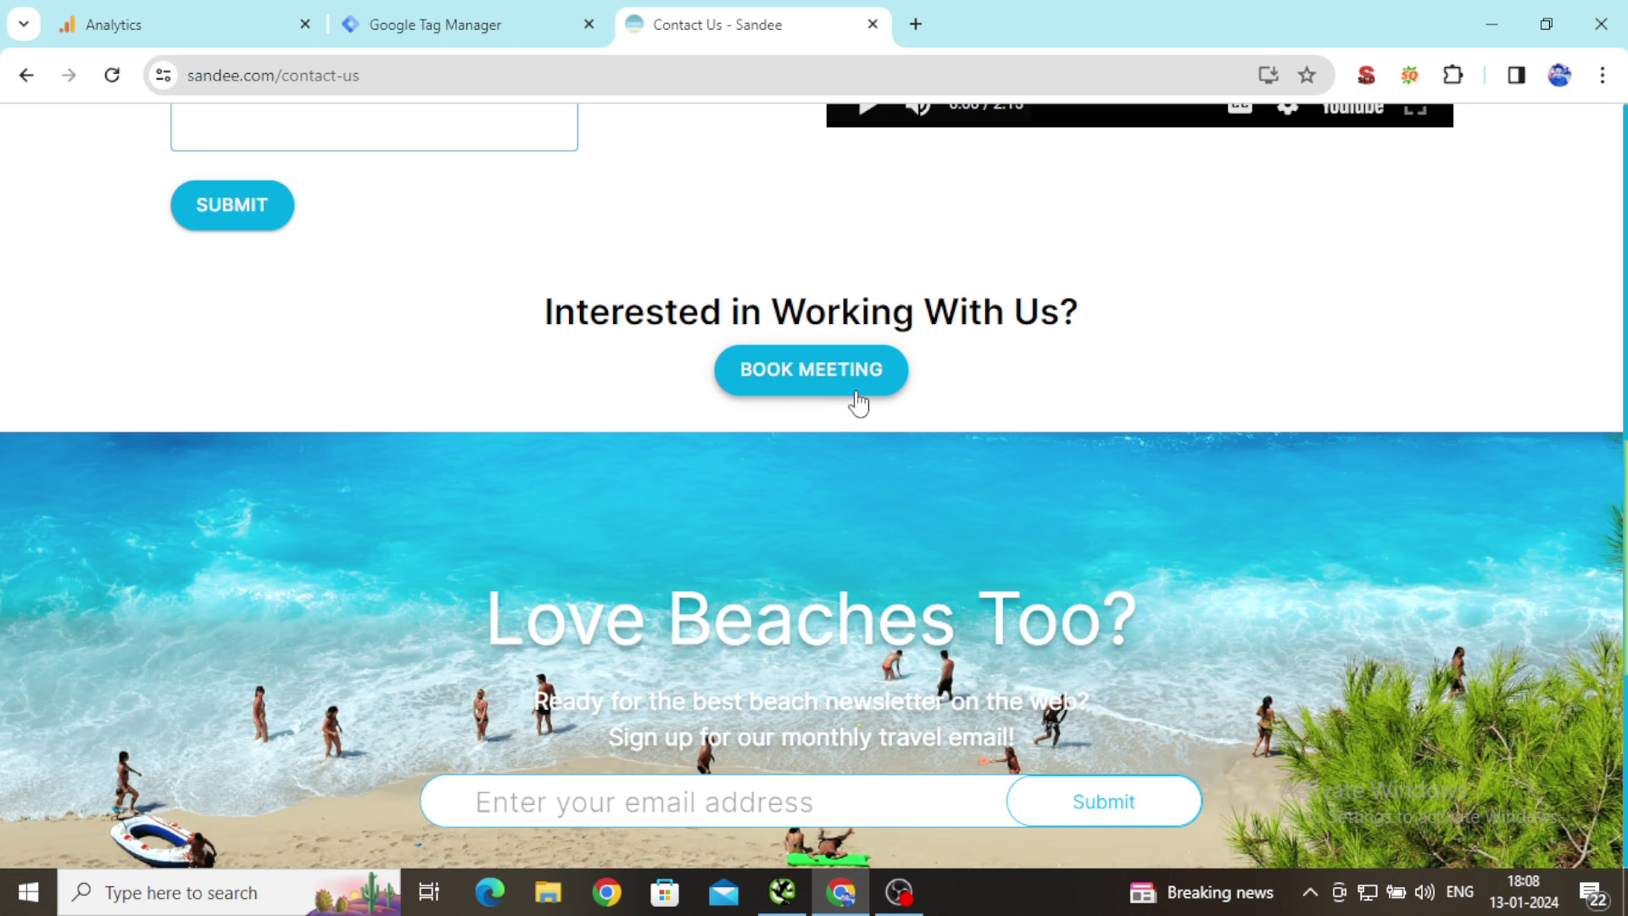
pyautogui.click(517, 15)
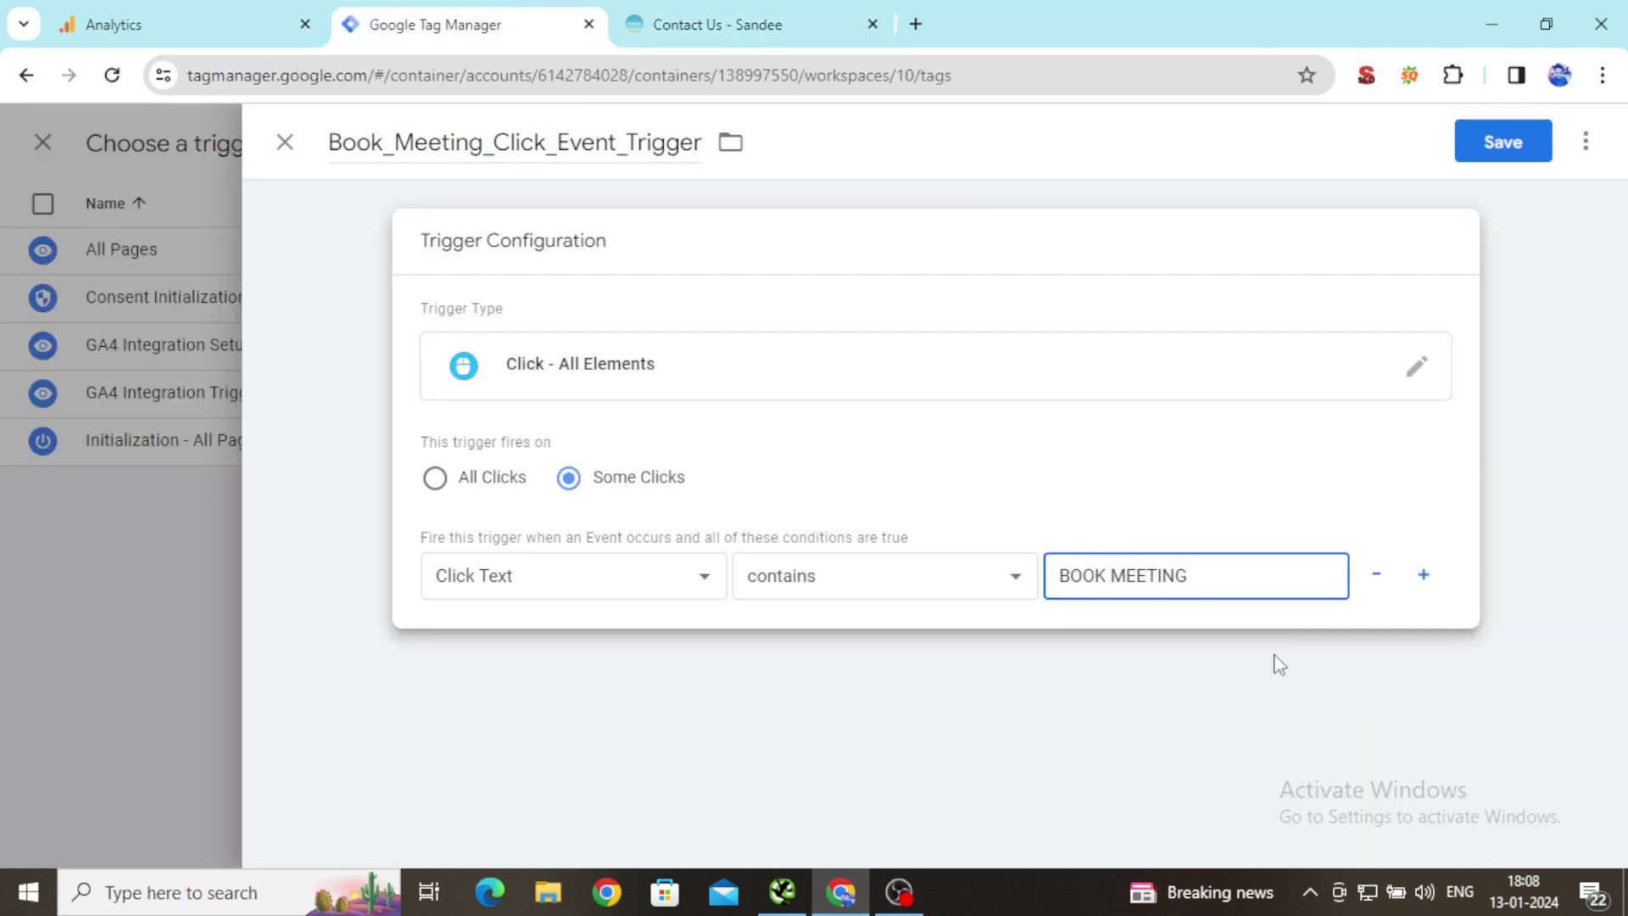
pyautogui.click(1529, 152)
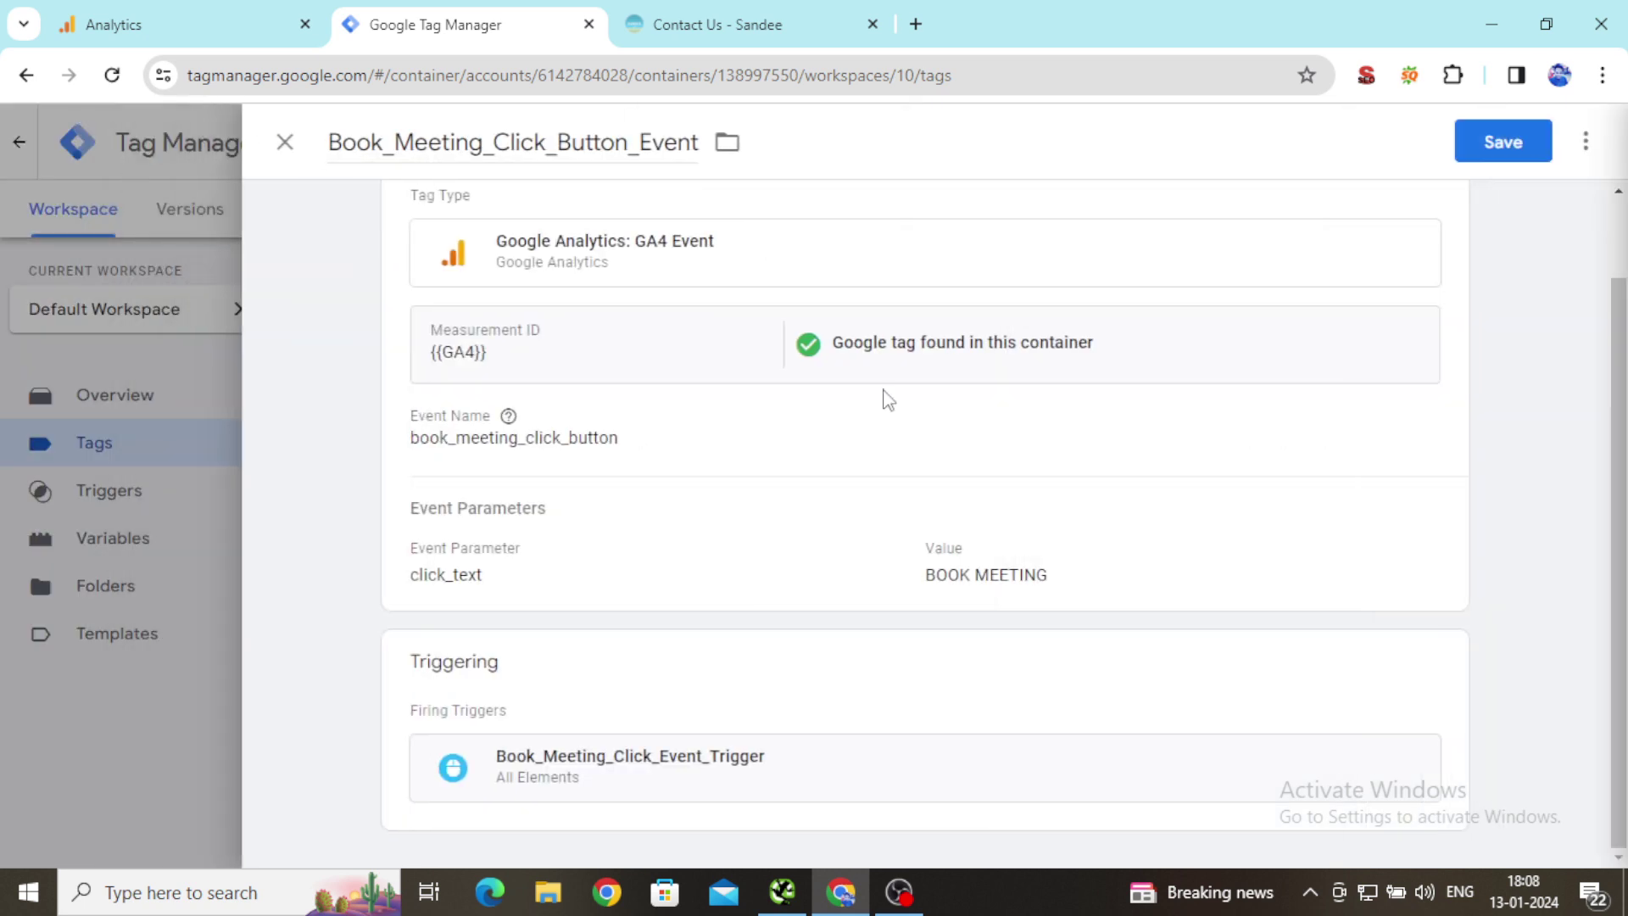
pyautogui.click(1478, 151)
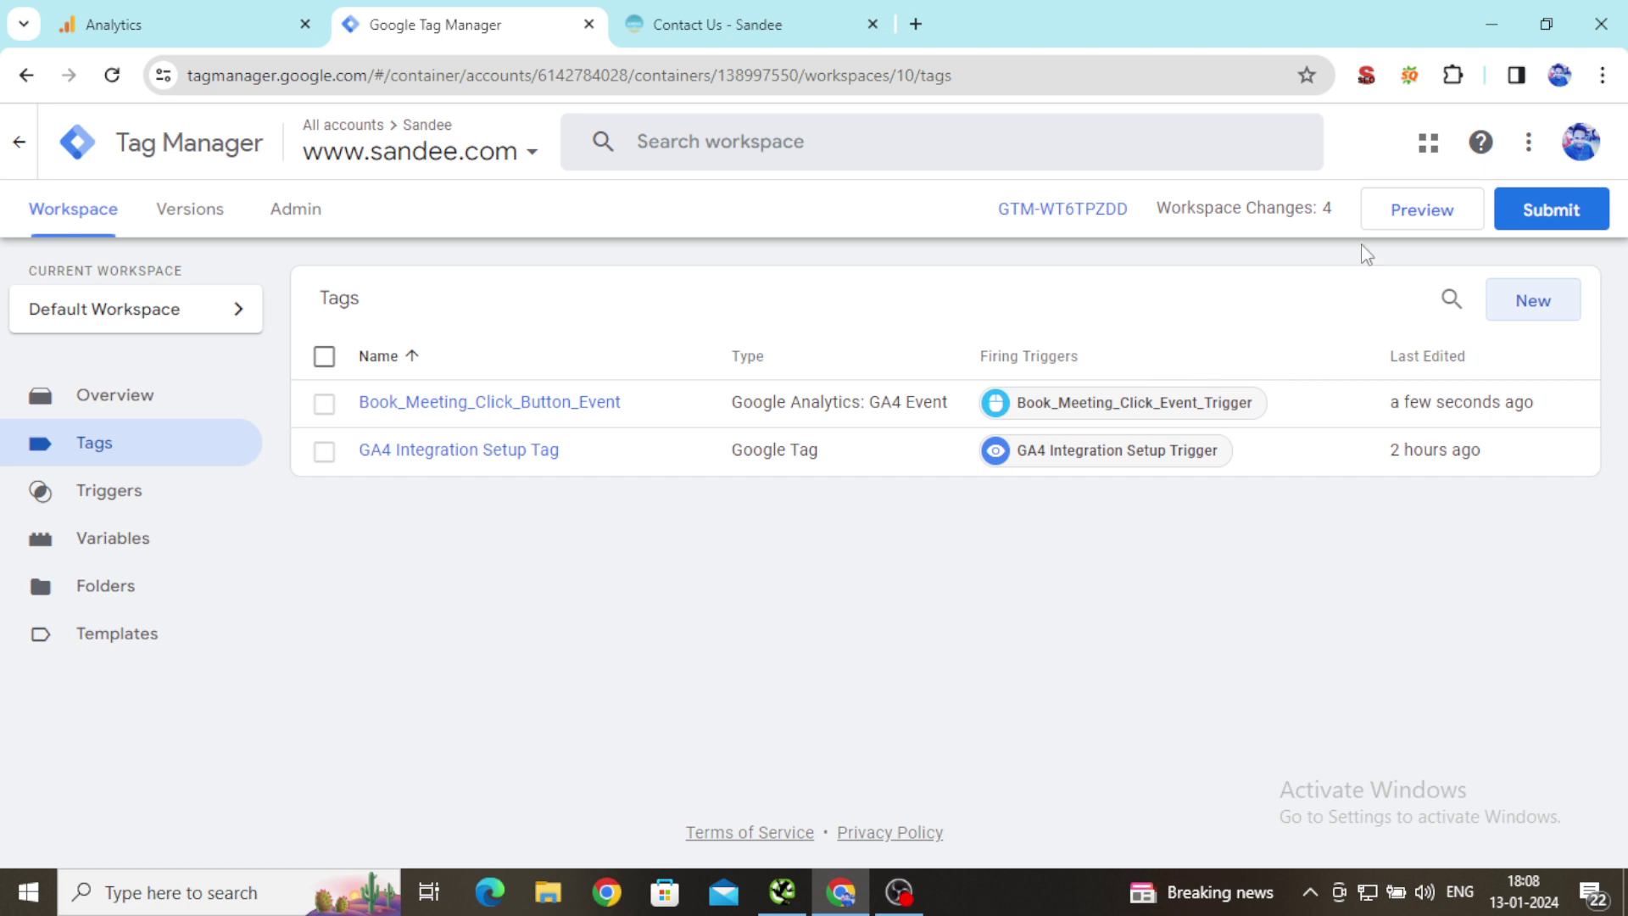
pyautogui.click(1383, 218)
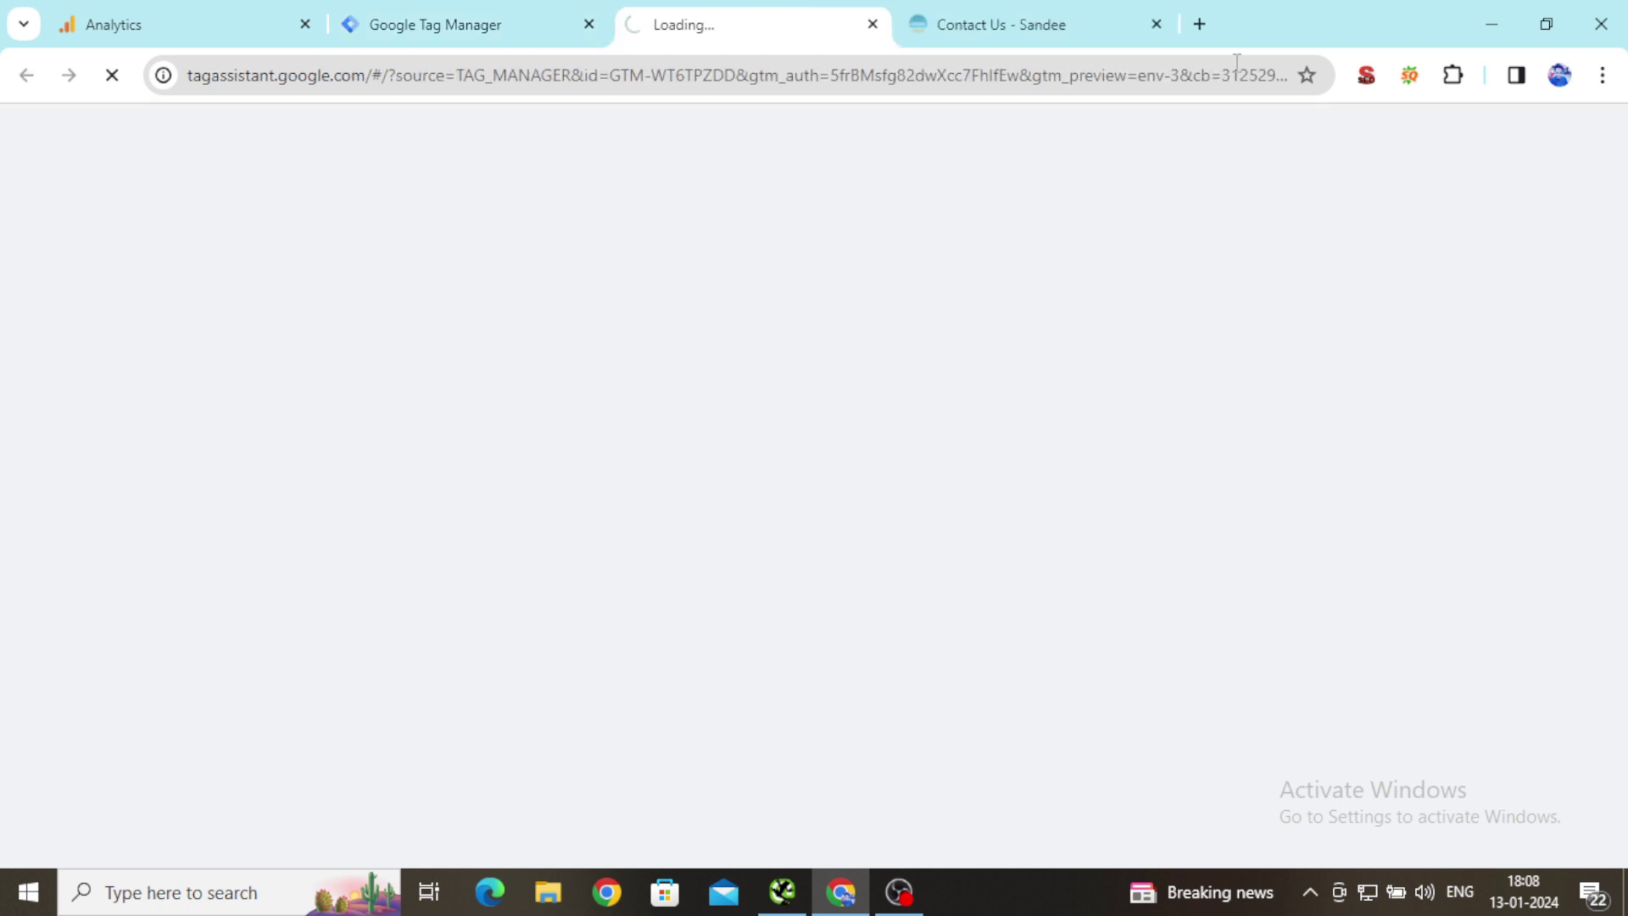
pyautogui.click(1156, 24)
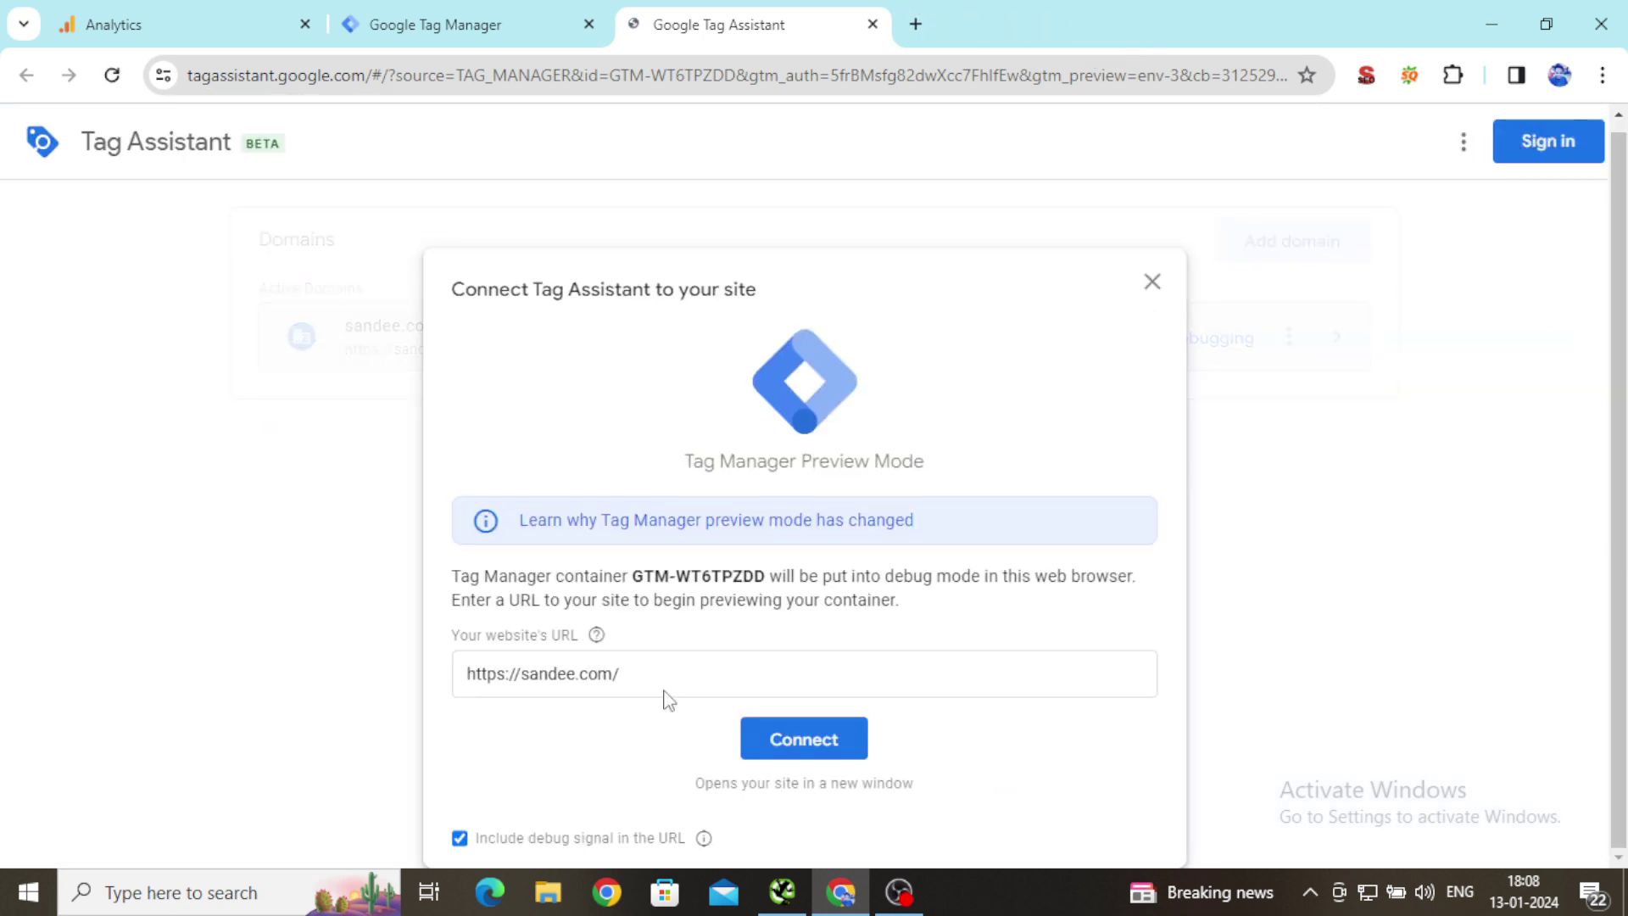
pyautogui.click(807, 754)
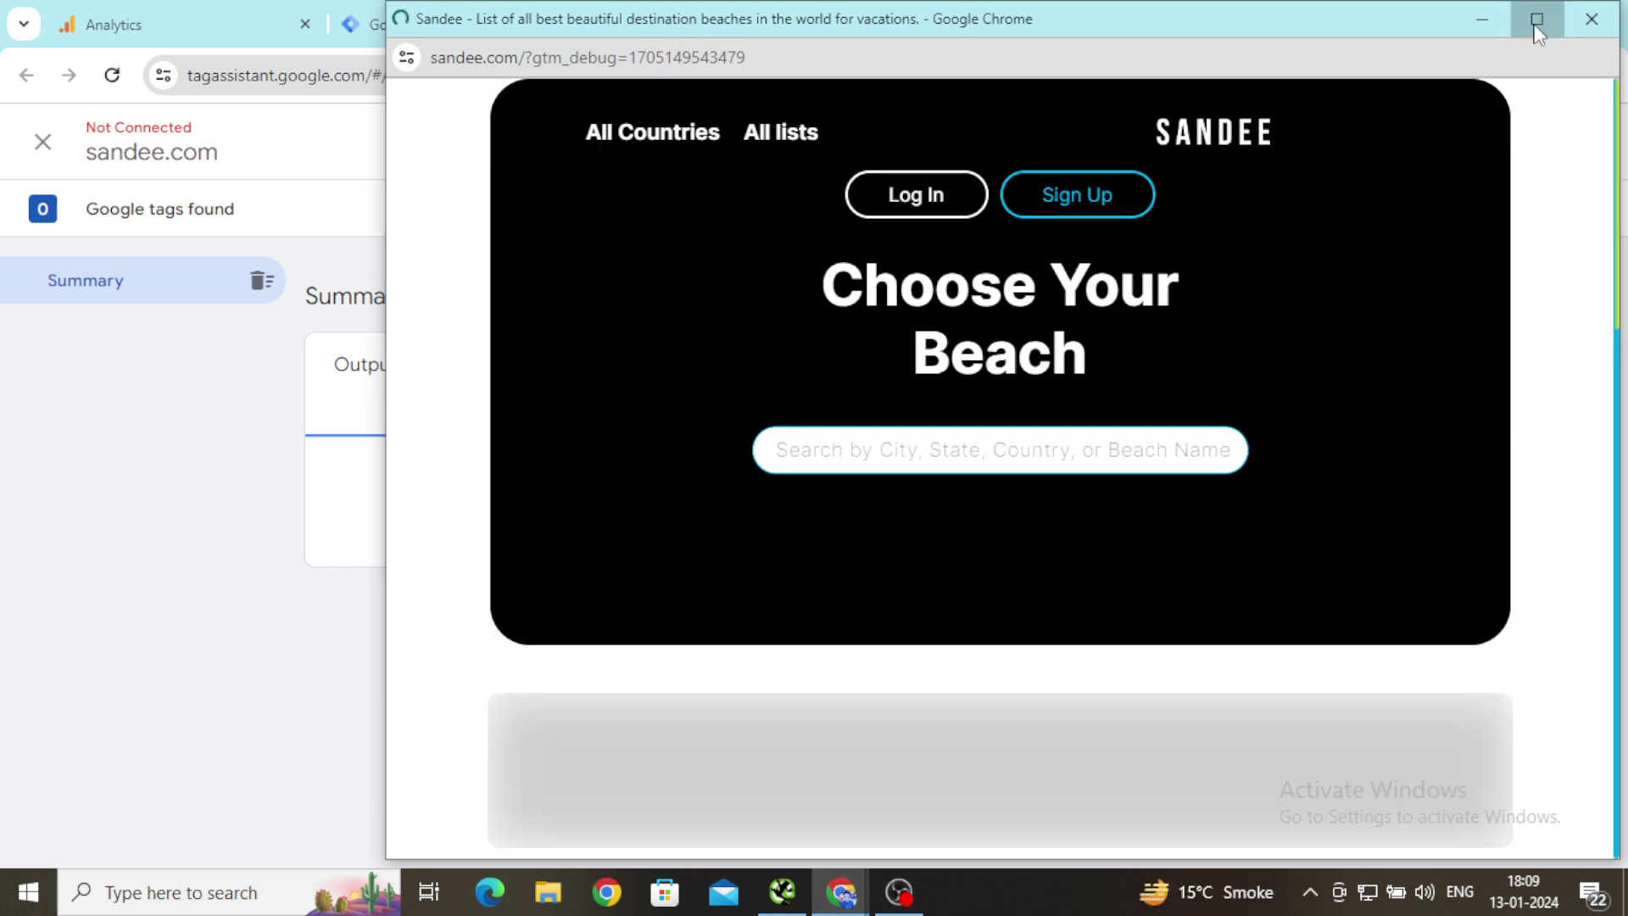
pyautogui.click(1537, 21)
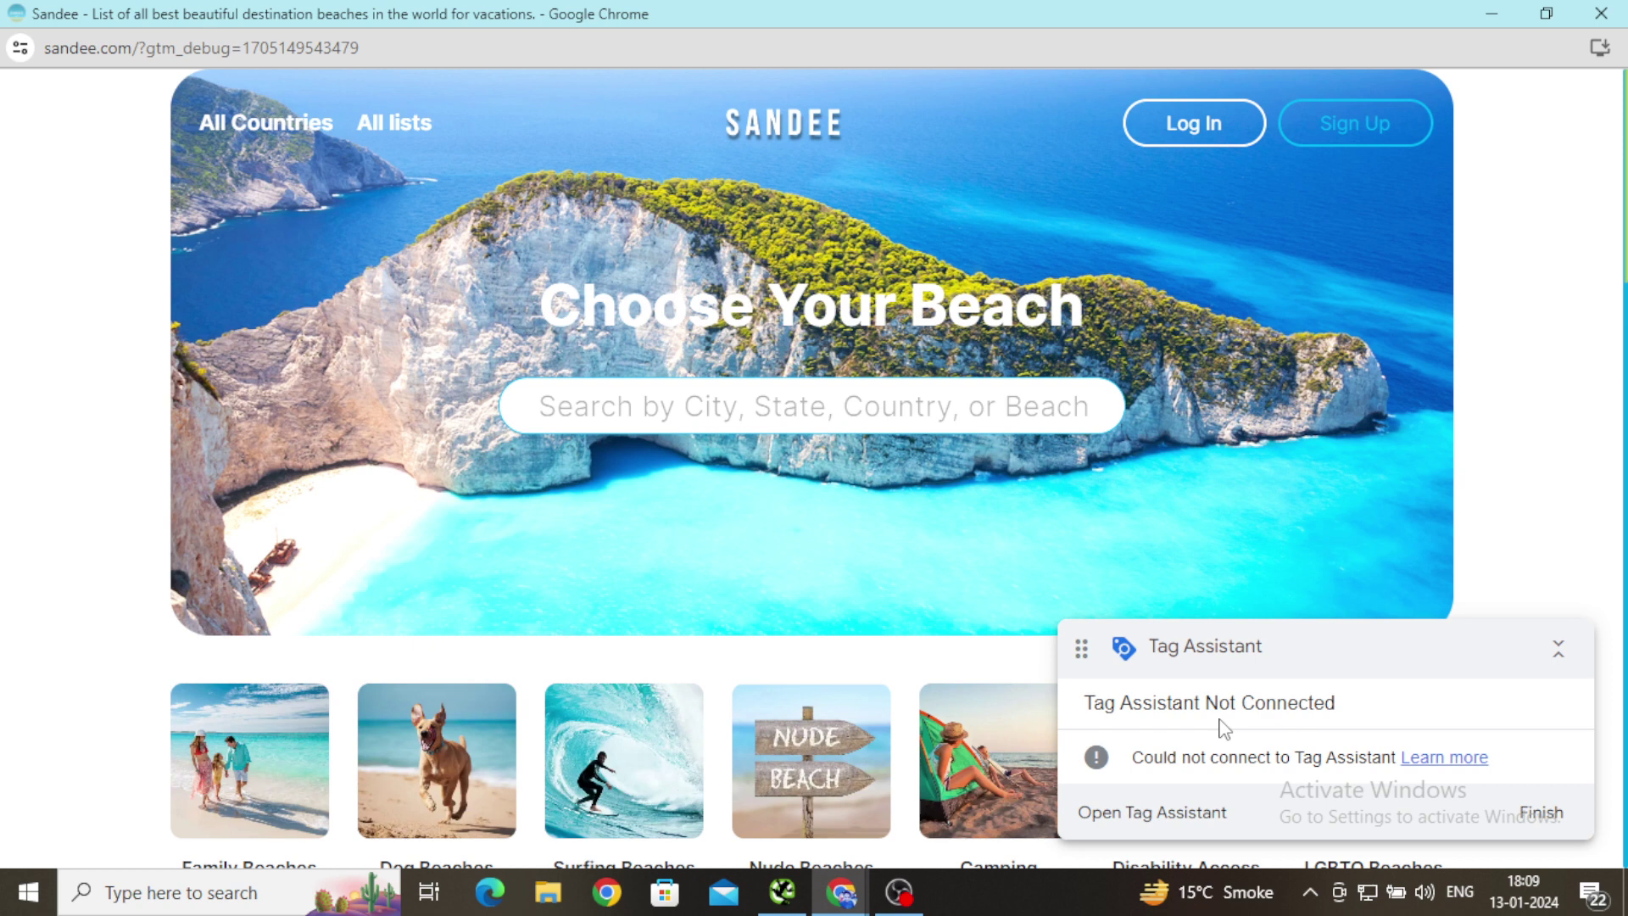
pyautogui.scroll(-1, 1222, 726)
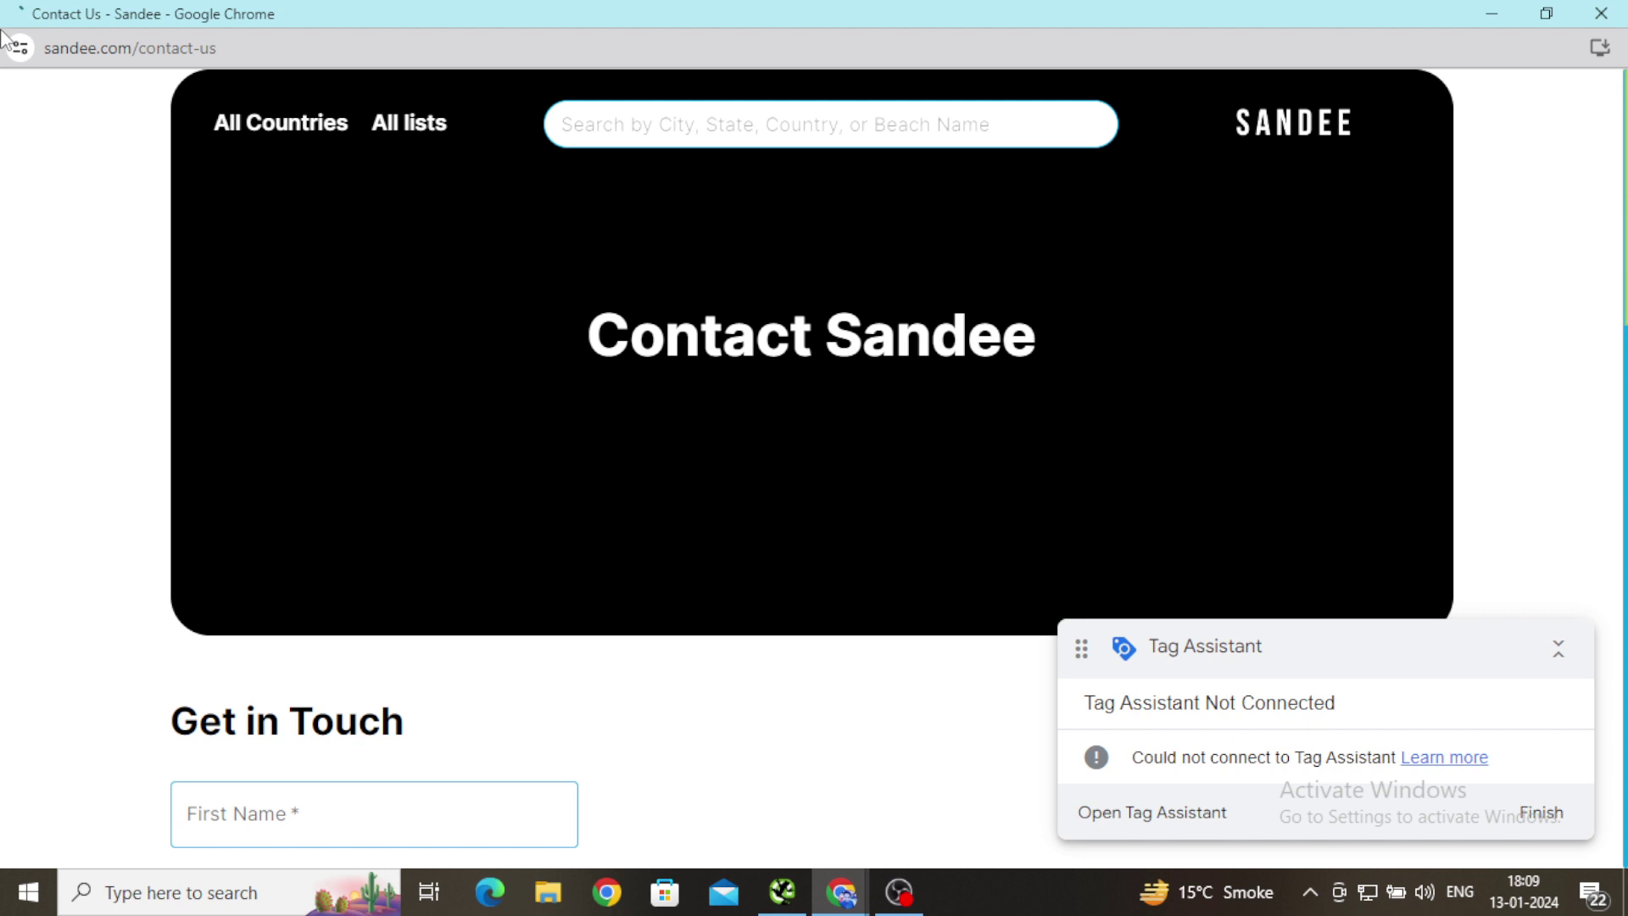
pyautogui.scroll(-2, 812, 424)
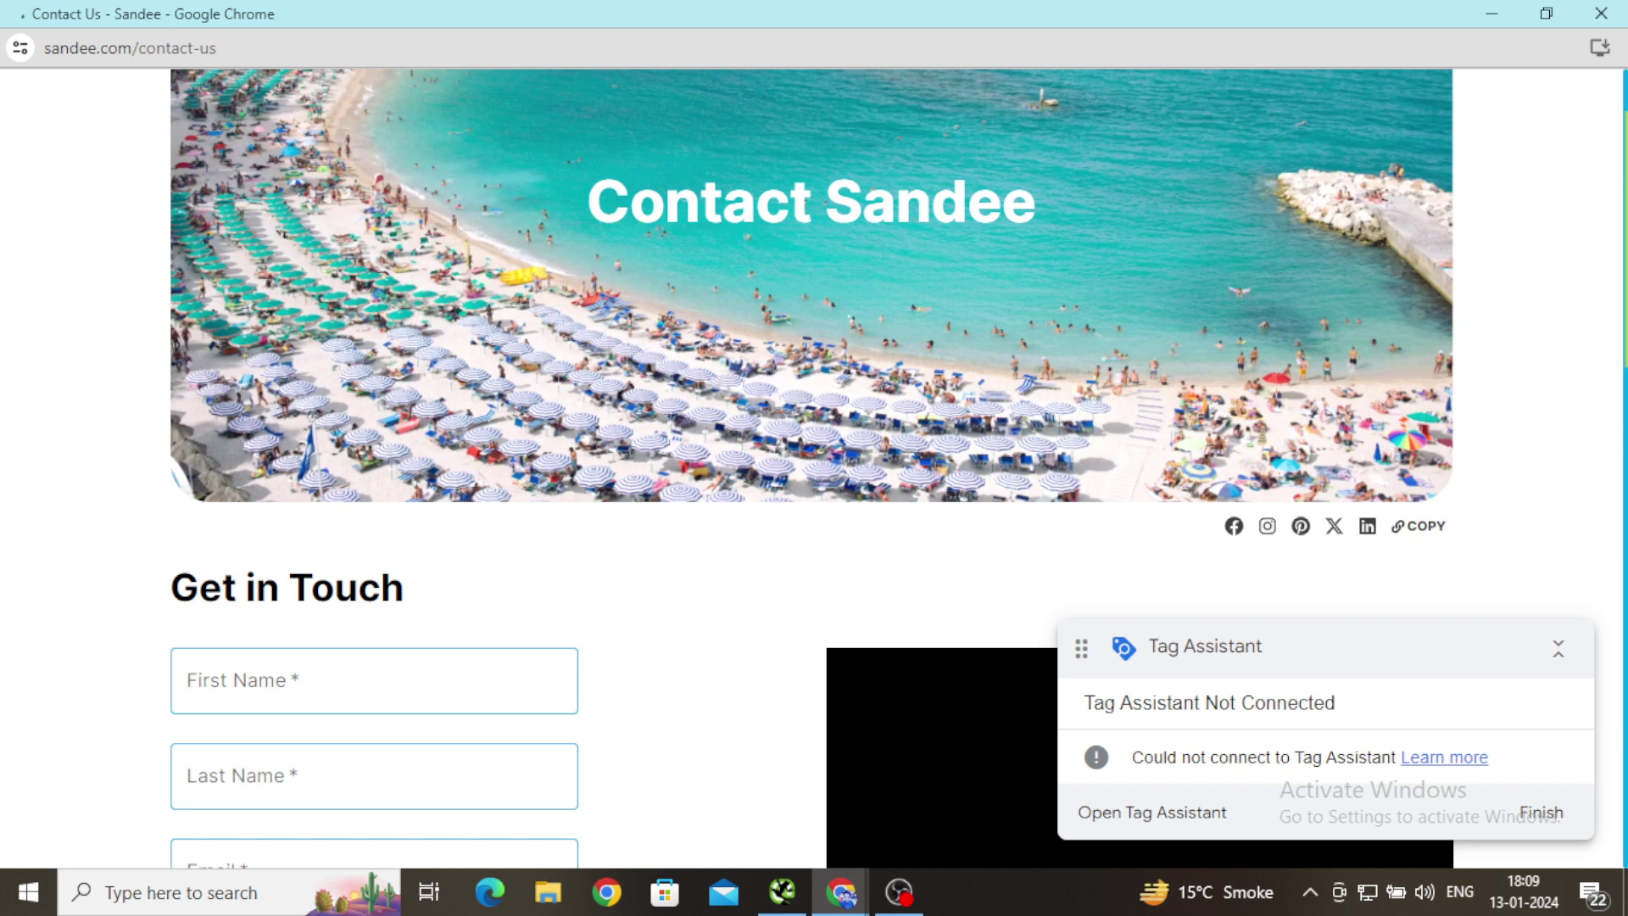
pyautogui.scroll(-10, 818, 363)
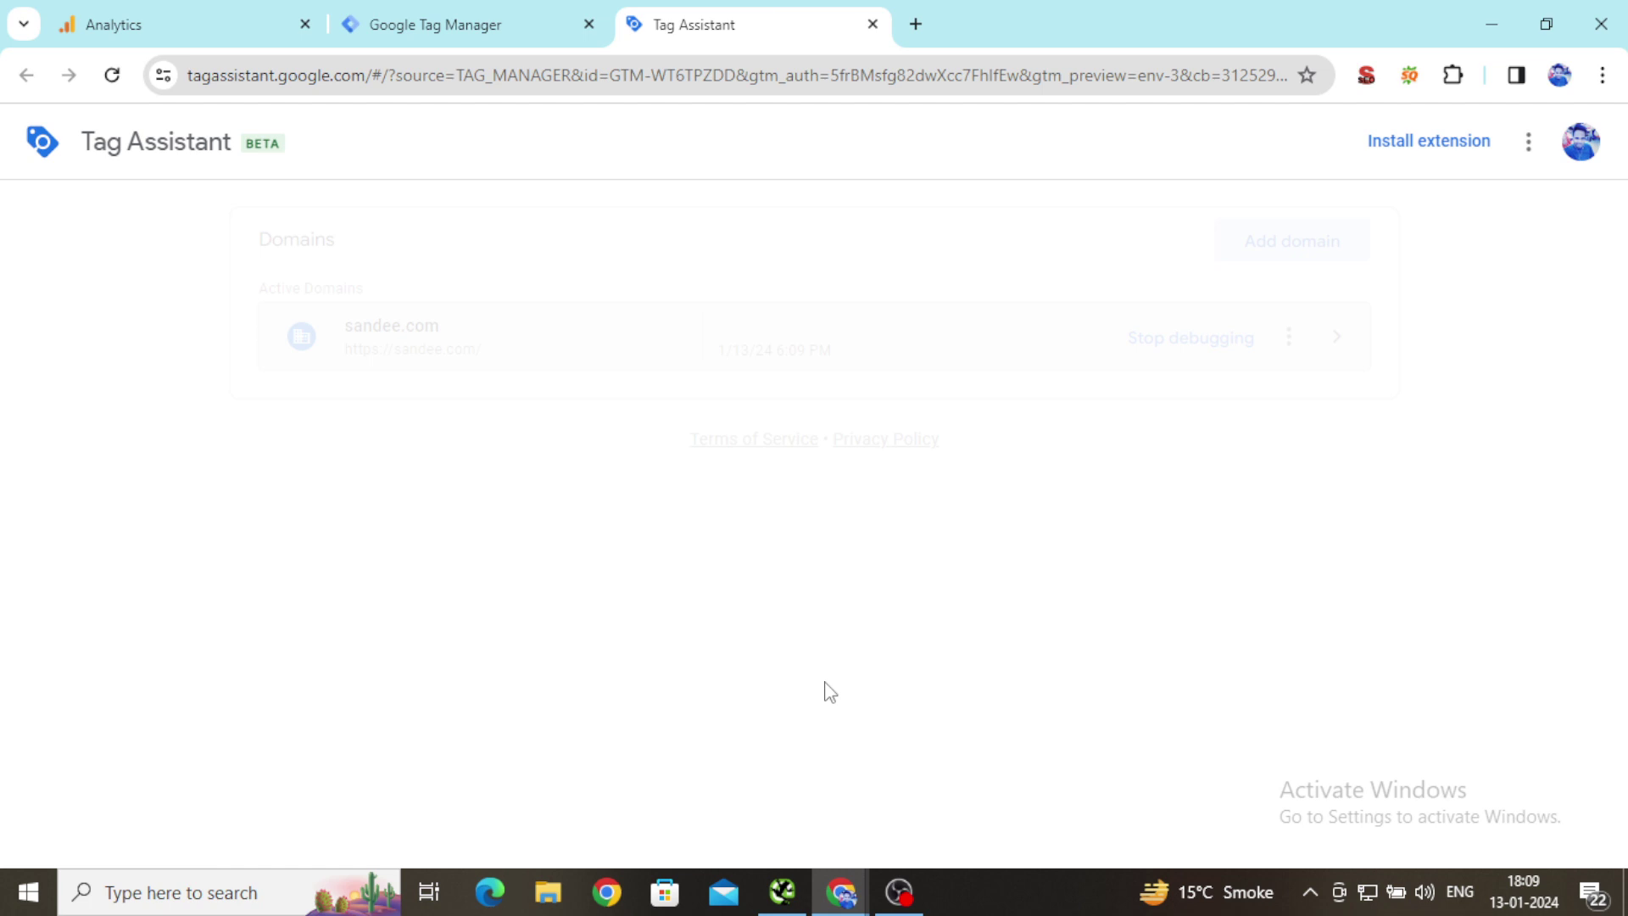
# Retry the Tag Assistant connection to sandee.com, and close the debug window and the Tag Assistant page
pyautogui.moveTo(882, 814)
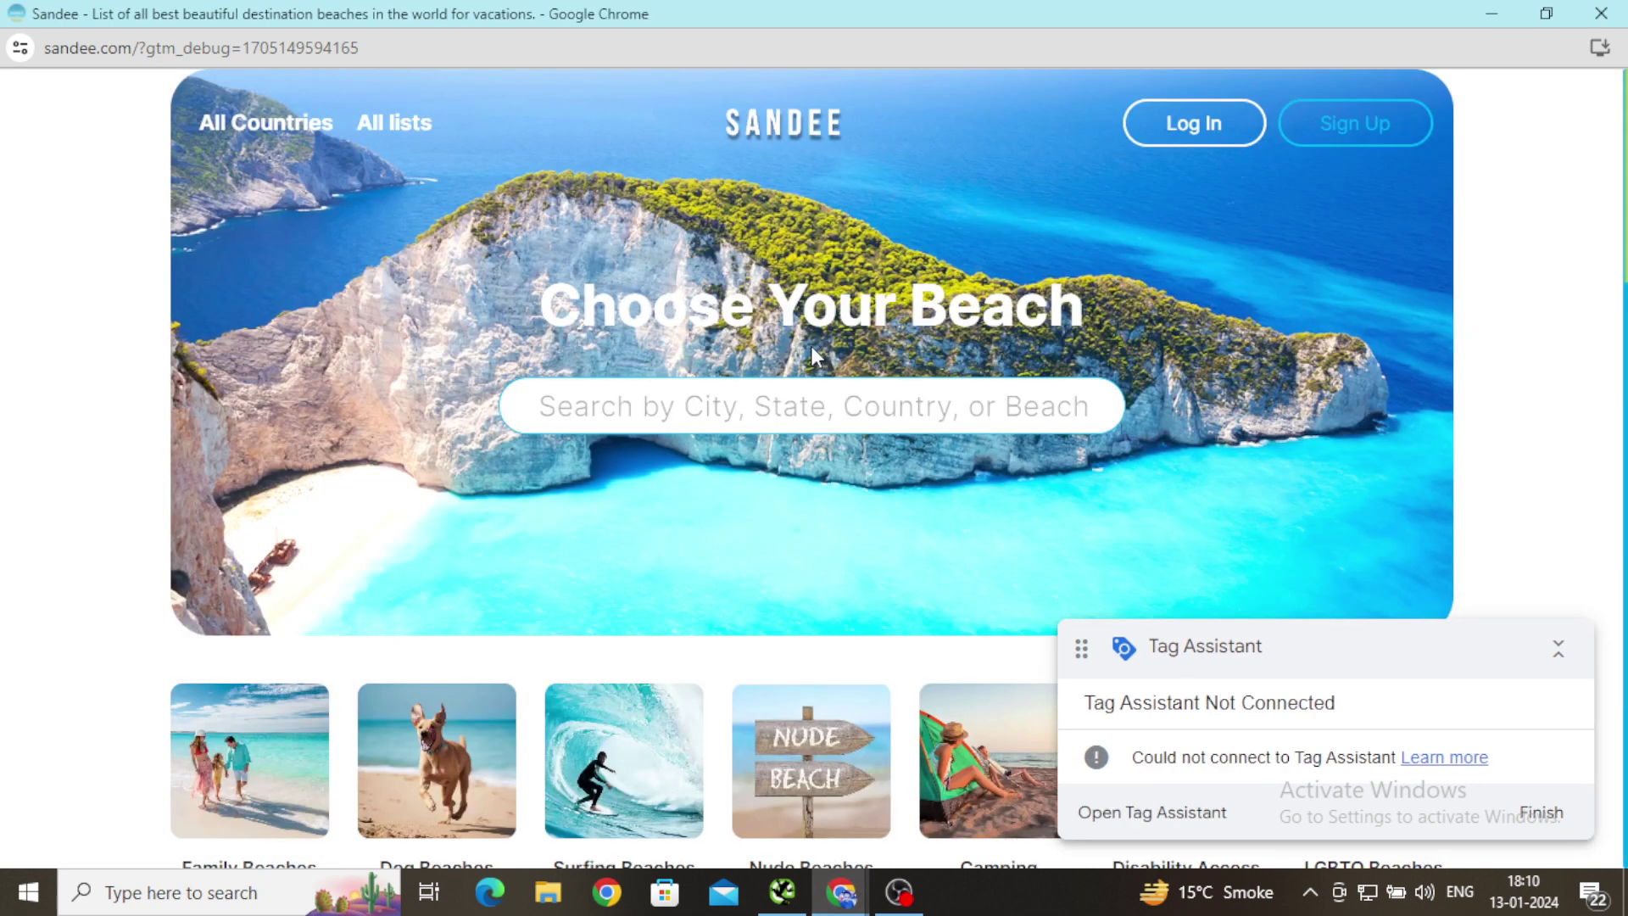
pyautogui.click(1601, 14)
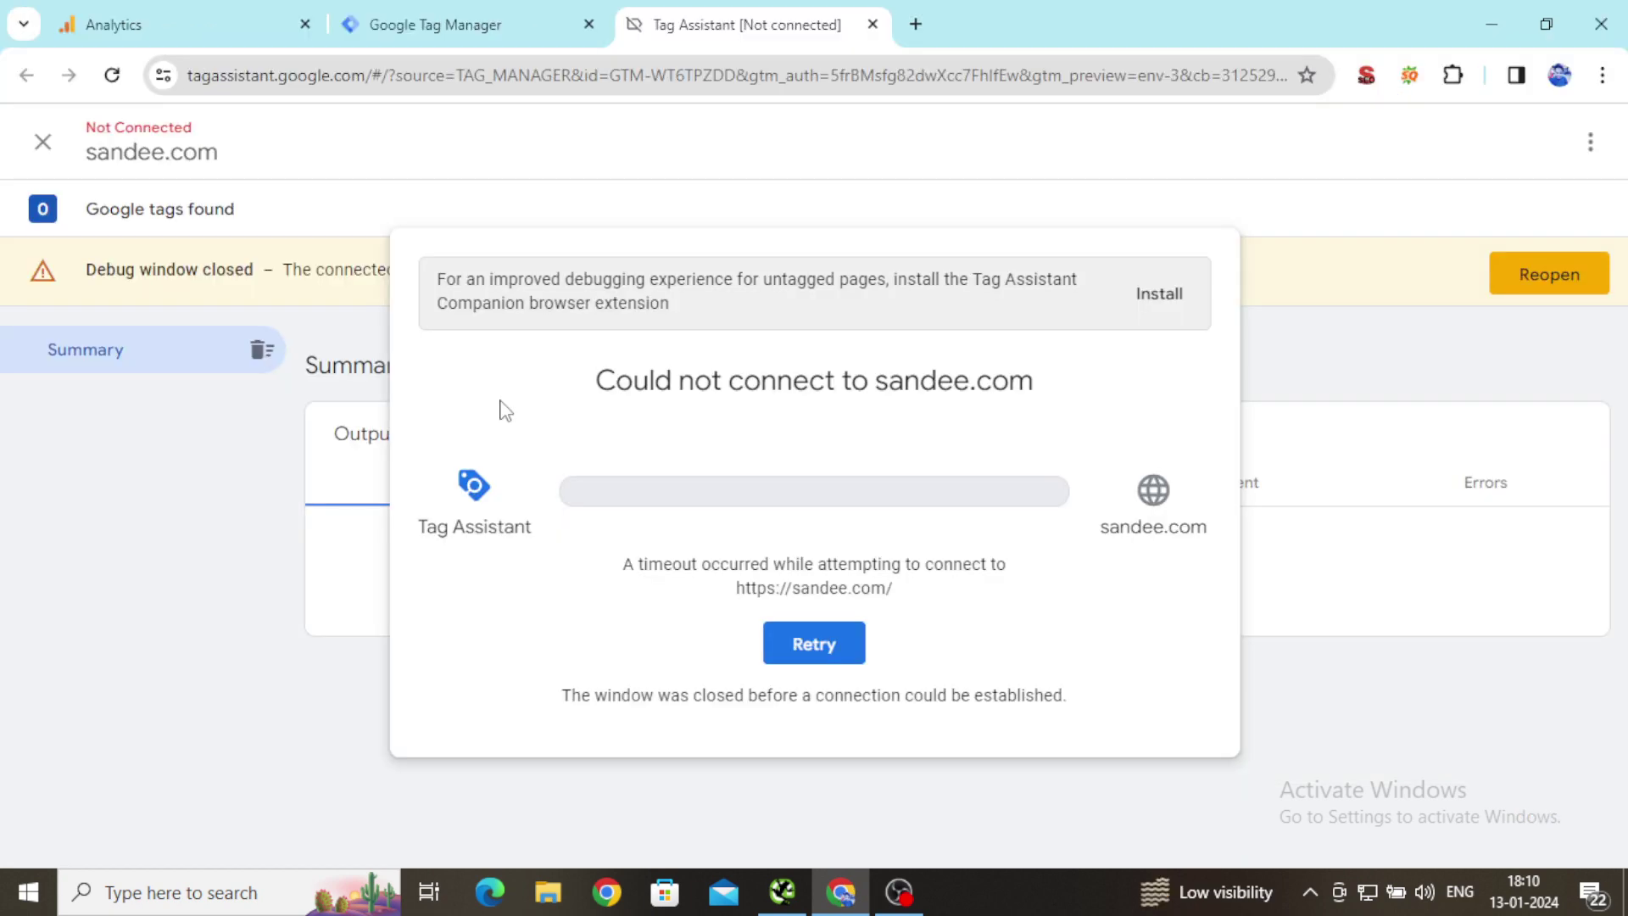
pyautogui.hotkey('ctrl', 'w')
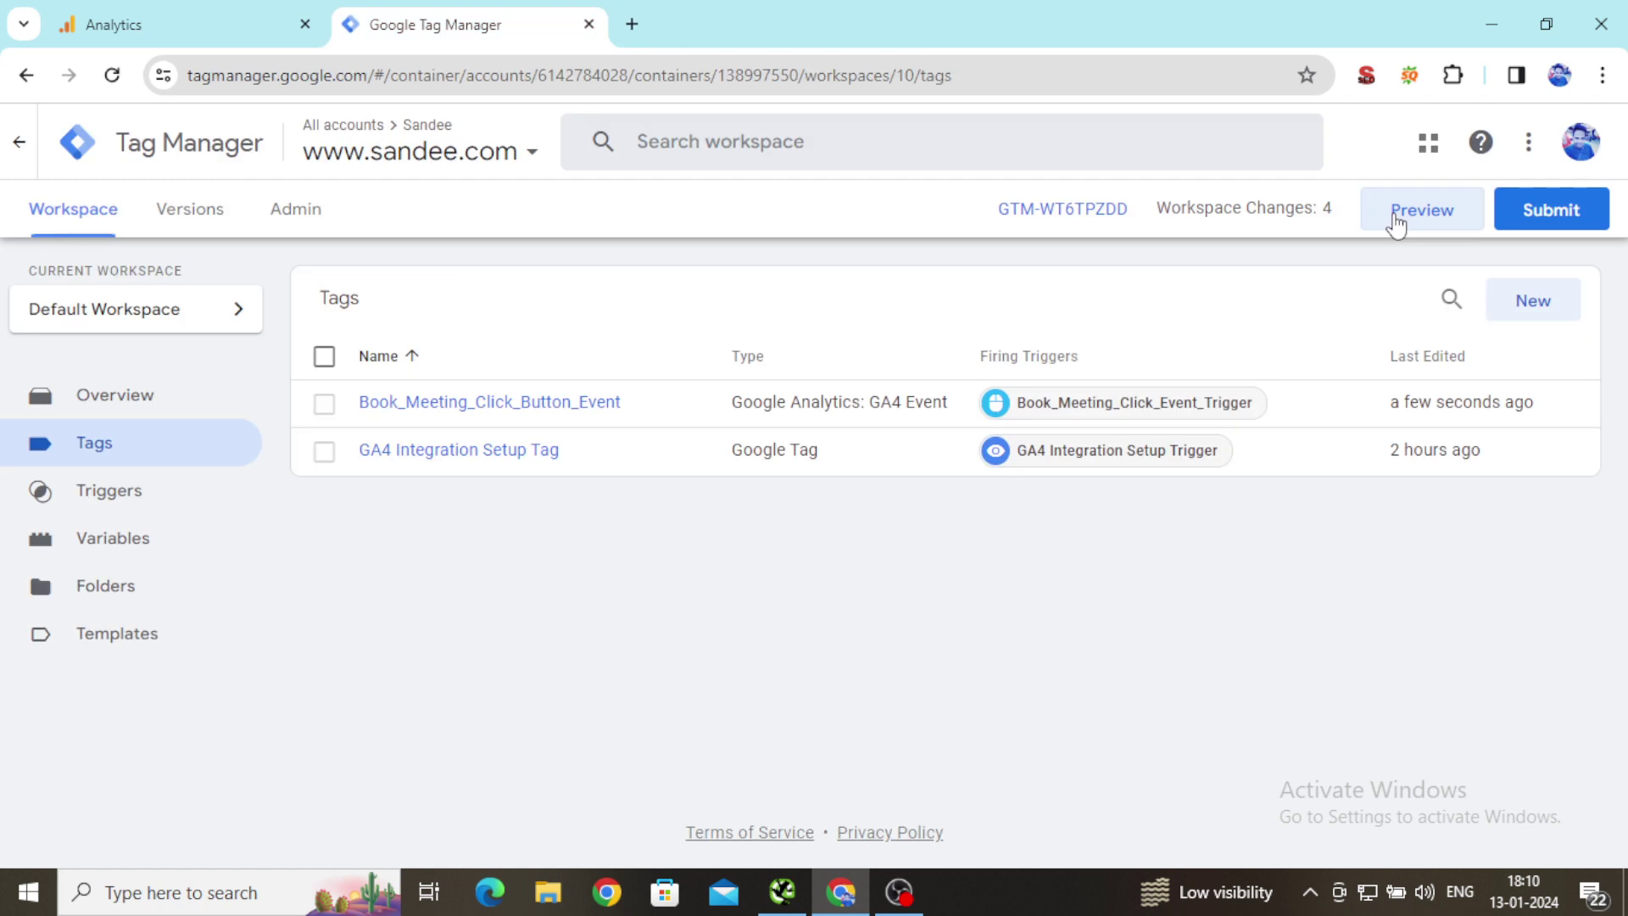
# Restart the container preview on sandee.com and open the Contact Us page from the site's footer
pyautogui.click(1420, 216)
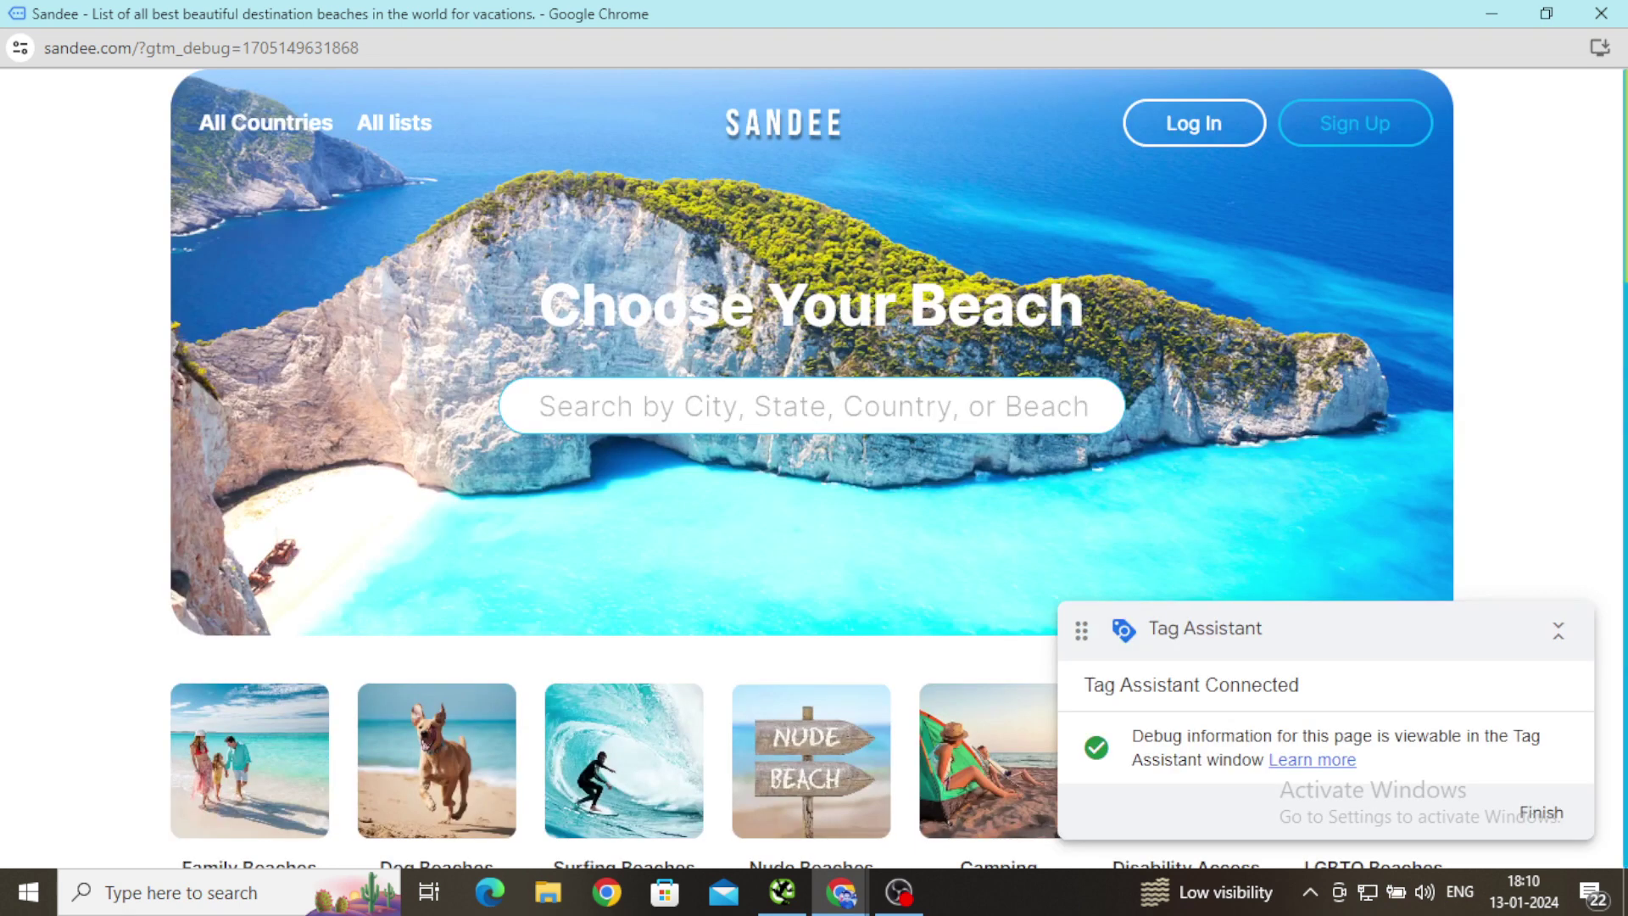
pyautogui.press('End')
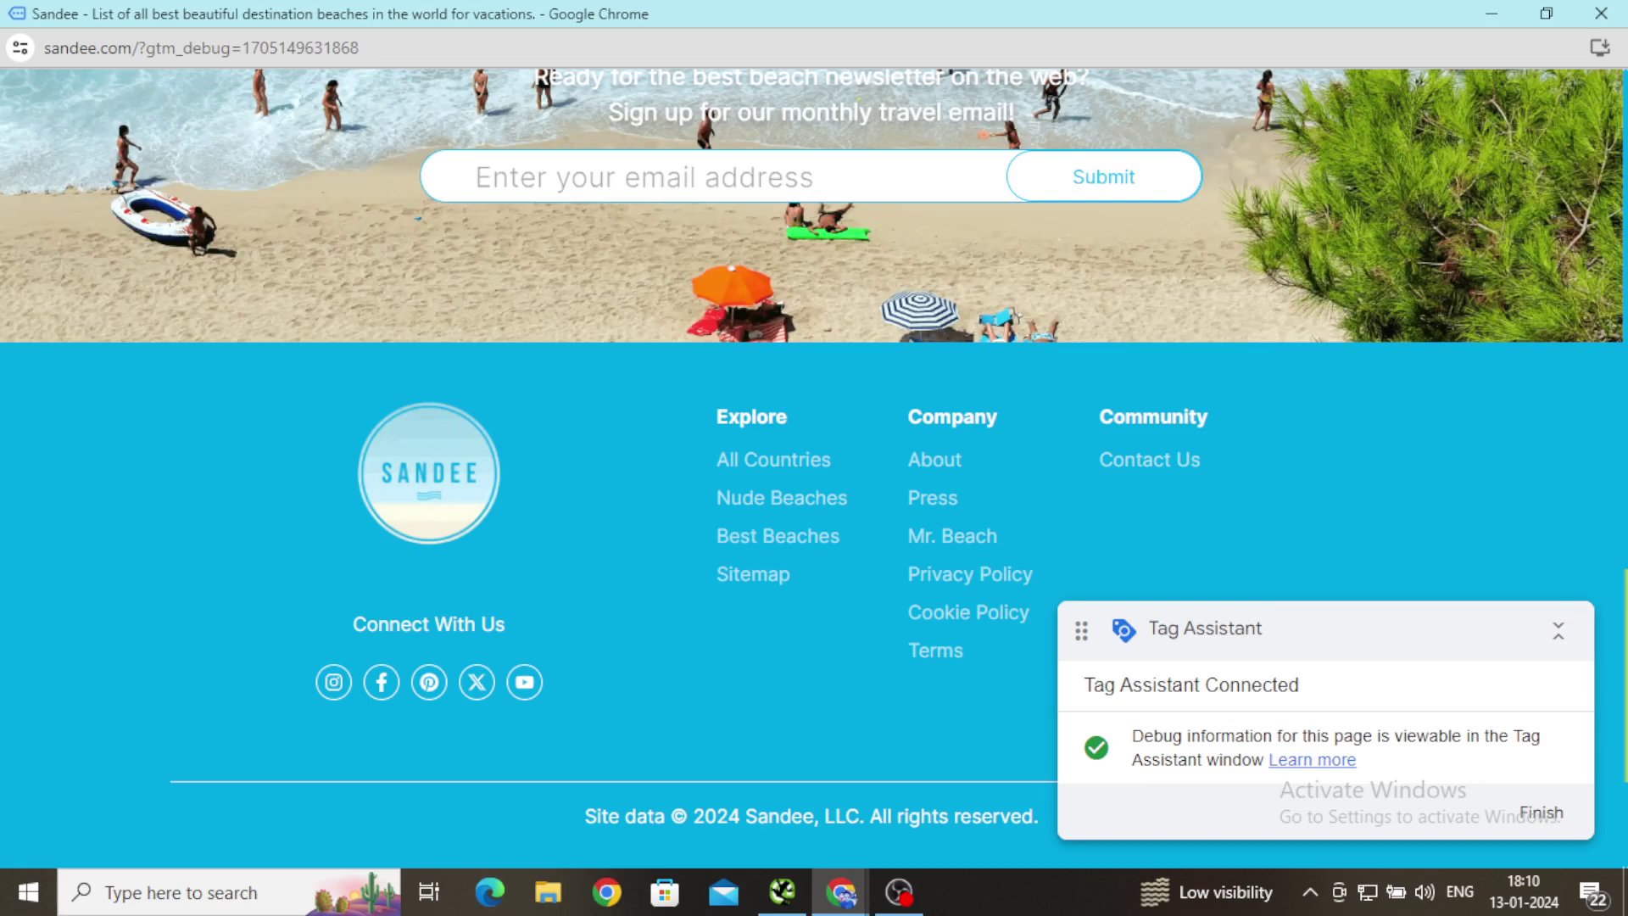
pyautogui.click(1150, 459)
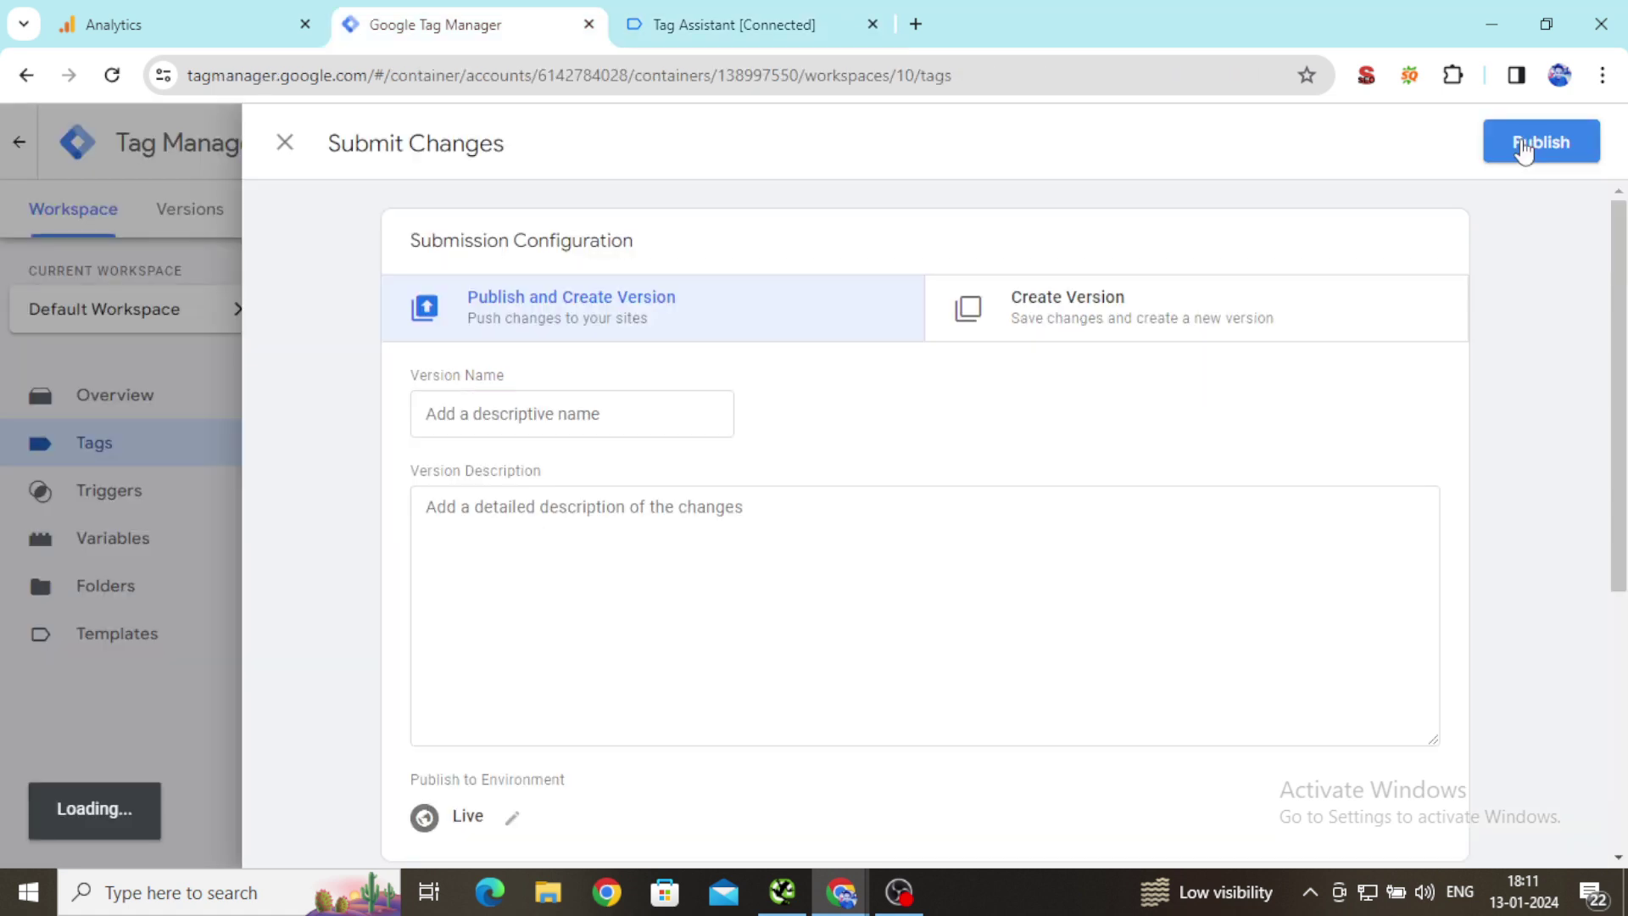
# Publish the container changes to the Live environment and return to the workspace overview
pyautogui.click(1524, 146)
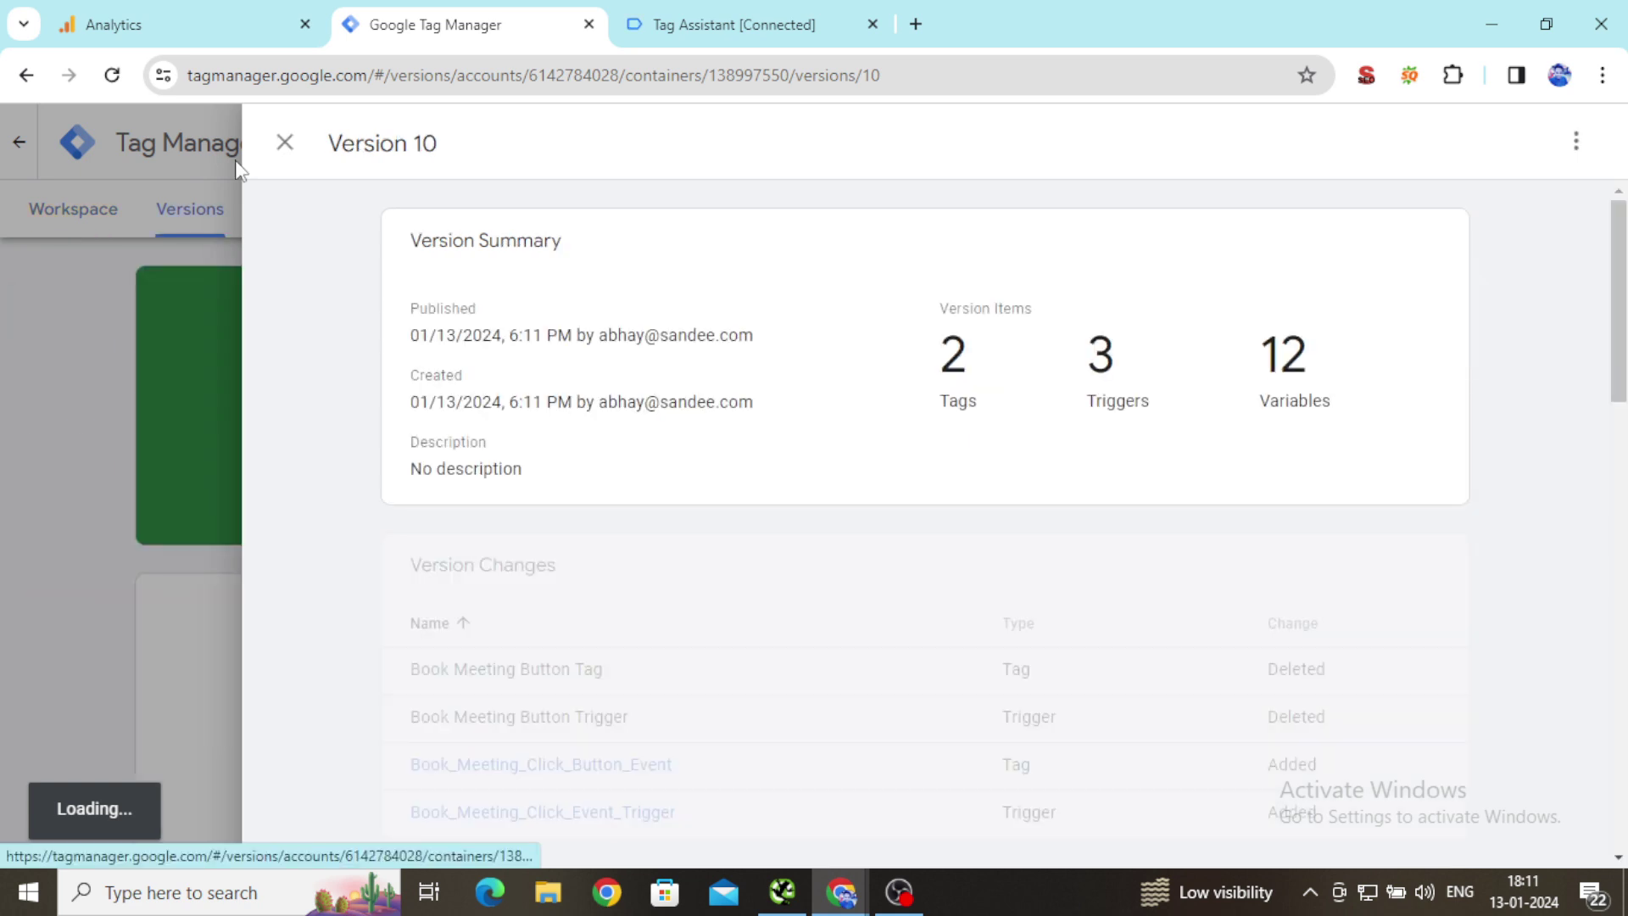
pyautogui.click(20, 148)
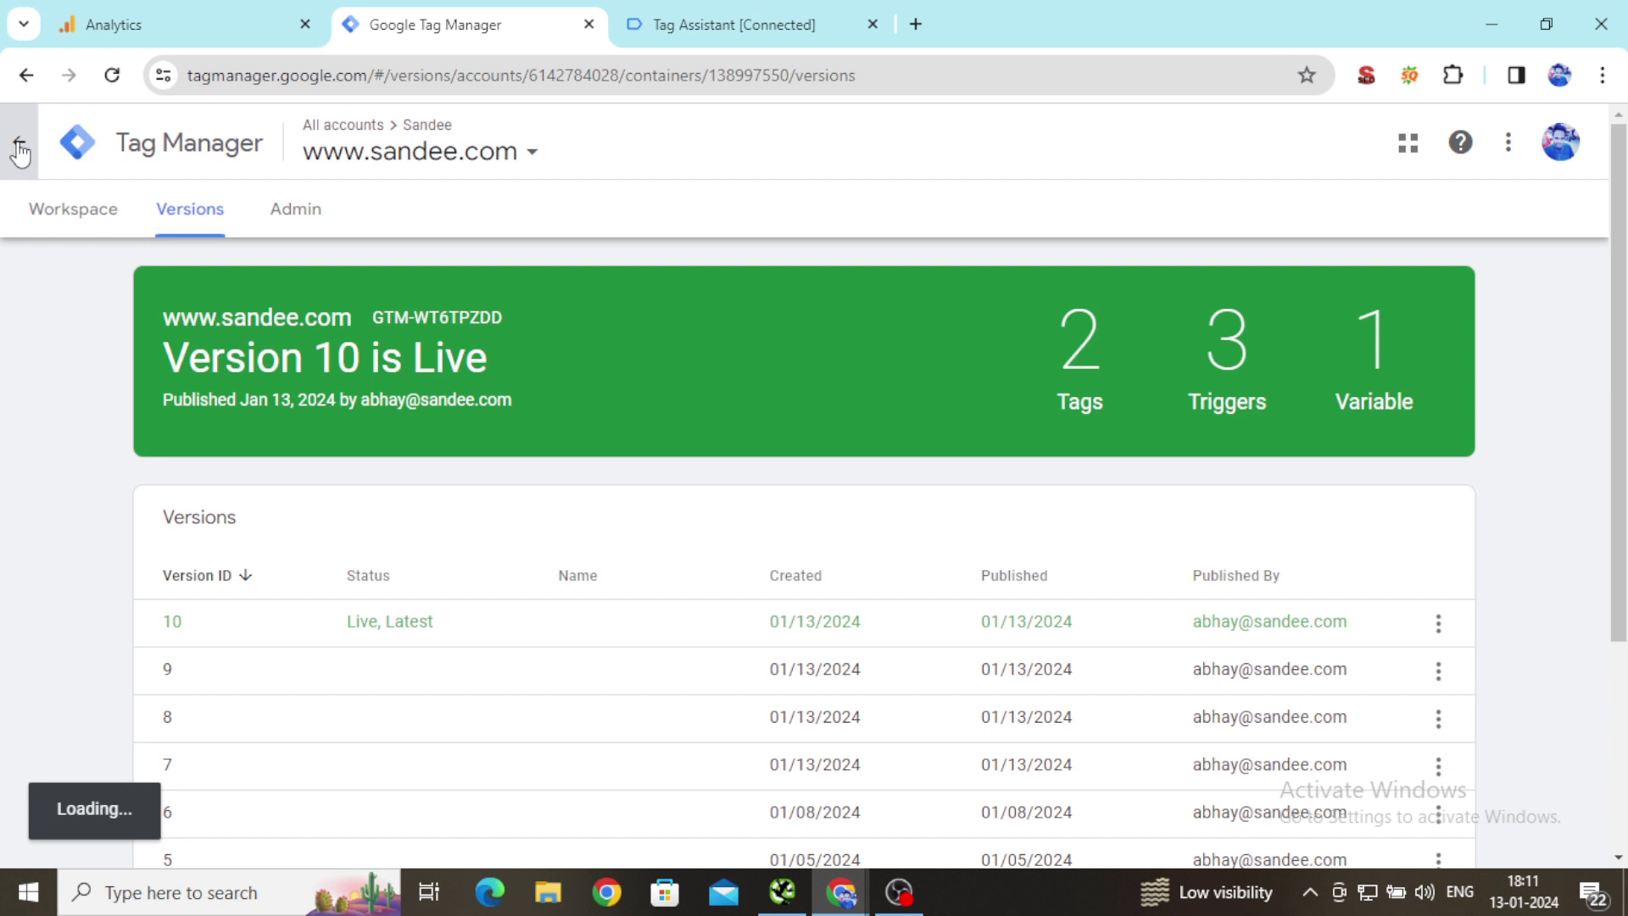
pyautogui.click(20, 148)
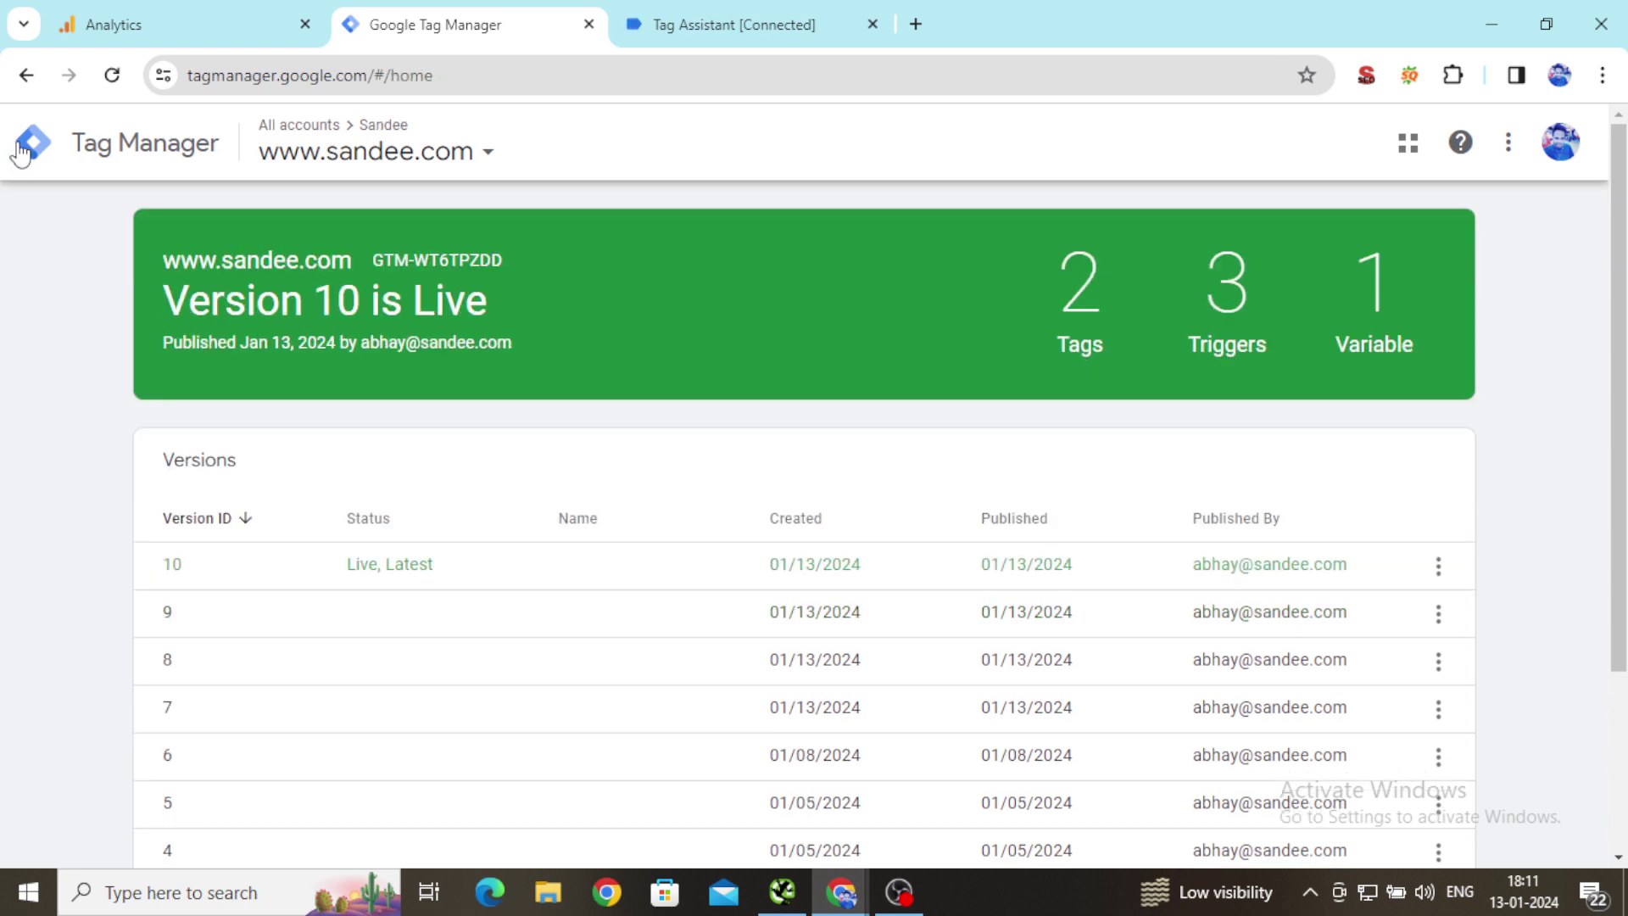
pyautogui.click(25, 81)
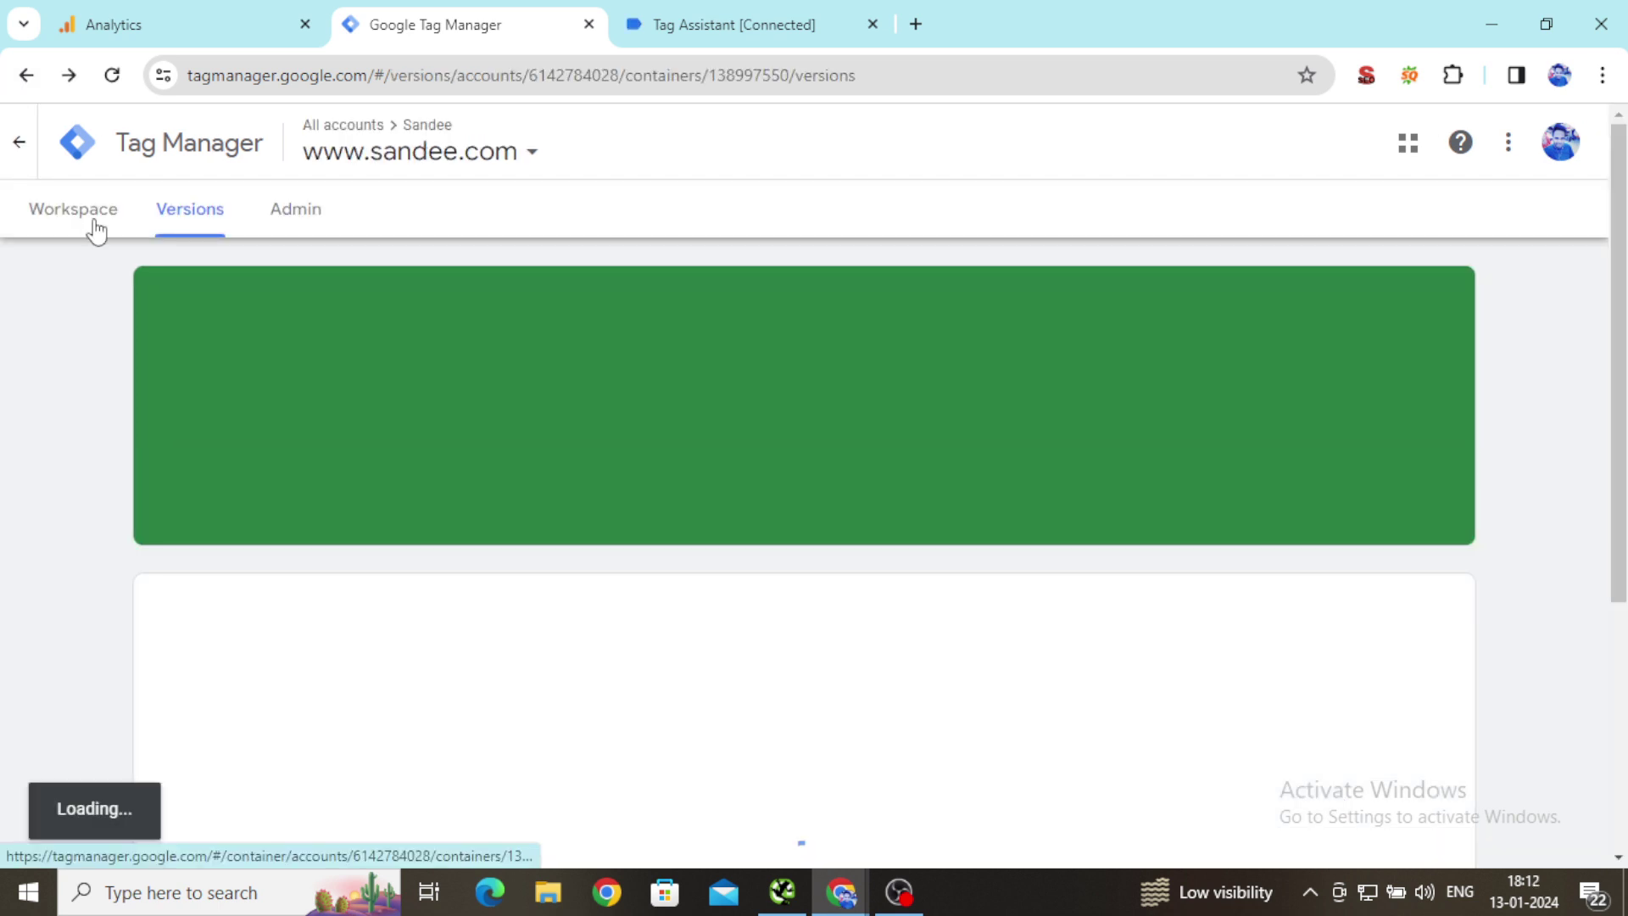
pyautogui.click(95, 222)
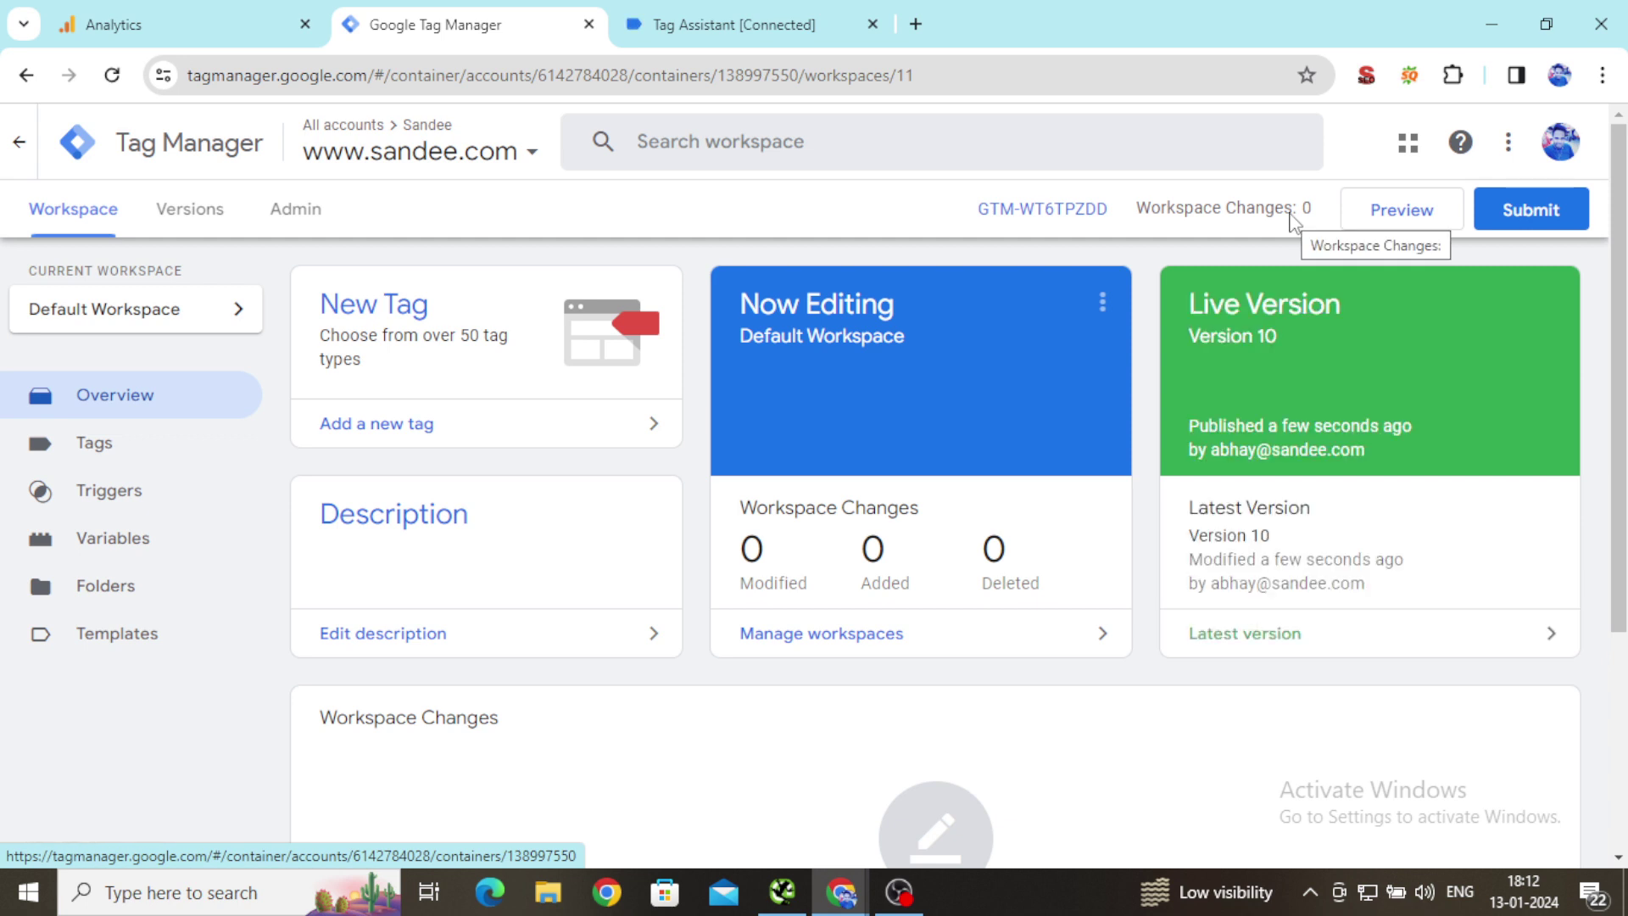
# Switch to Google Analytics and examine the DebugView timeline and top events for the book_meeting_click_button event
pyautogui.click(175, 17)
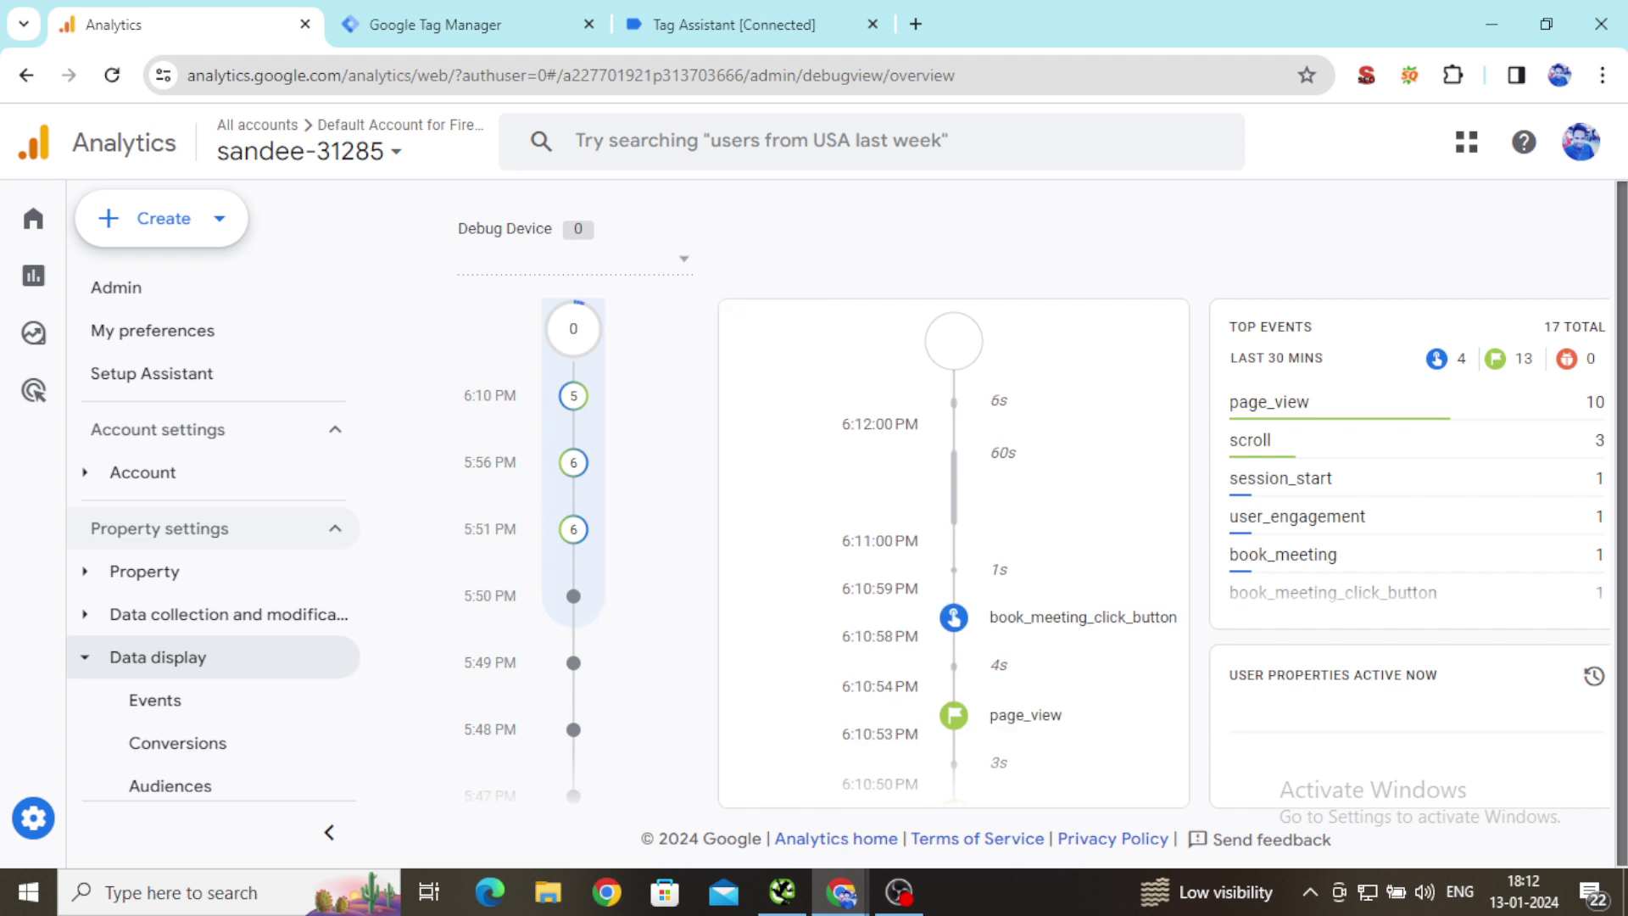
pyautogui.scroll(-1, 1041, 623)
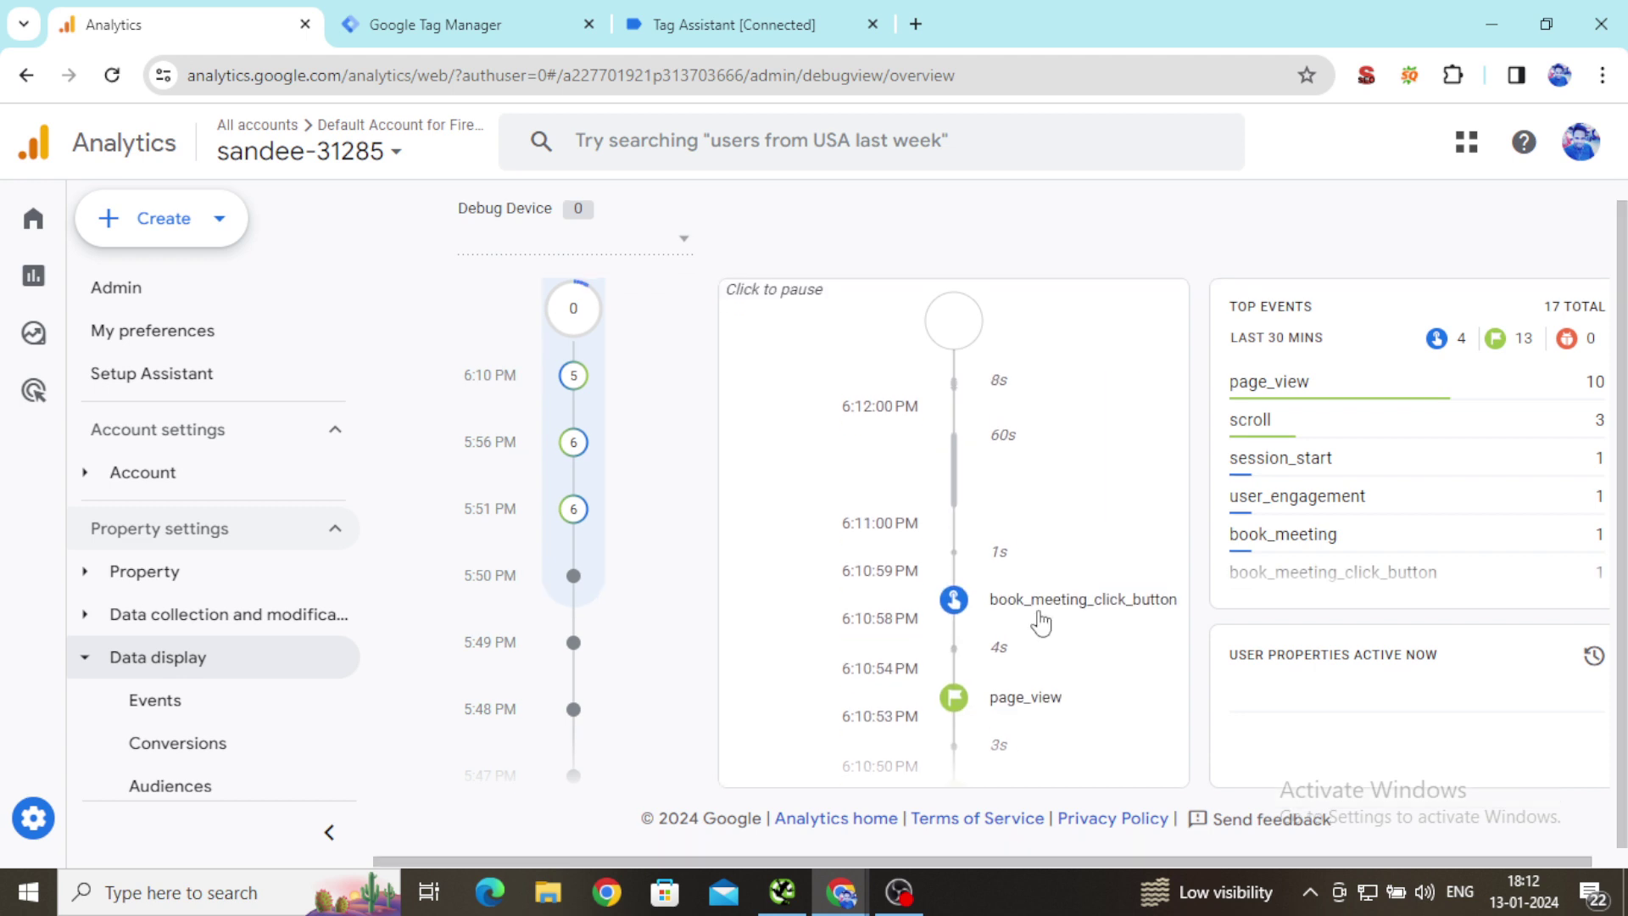
pyautogui.scroll(1, 1439, 676)
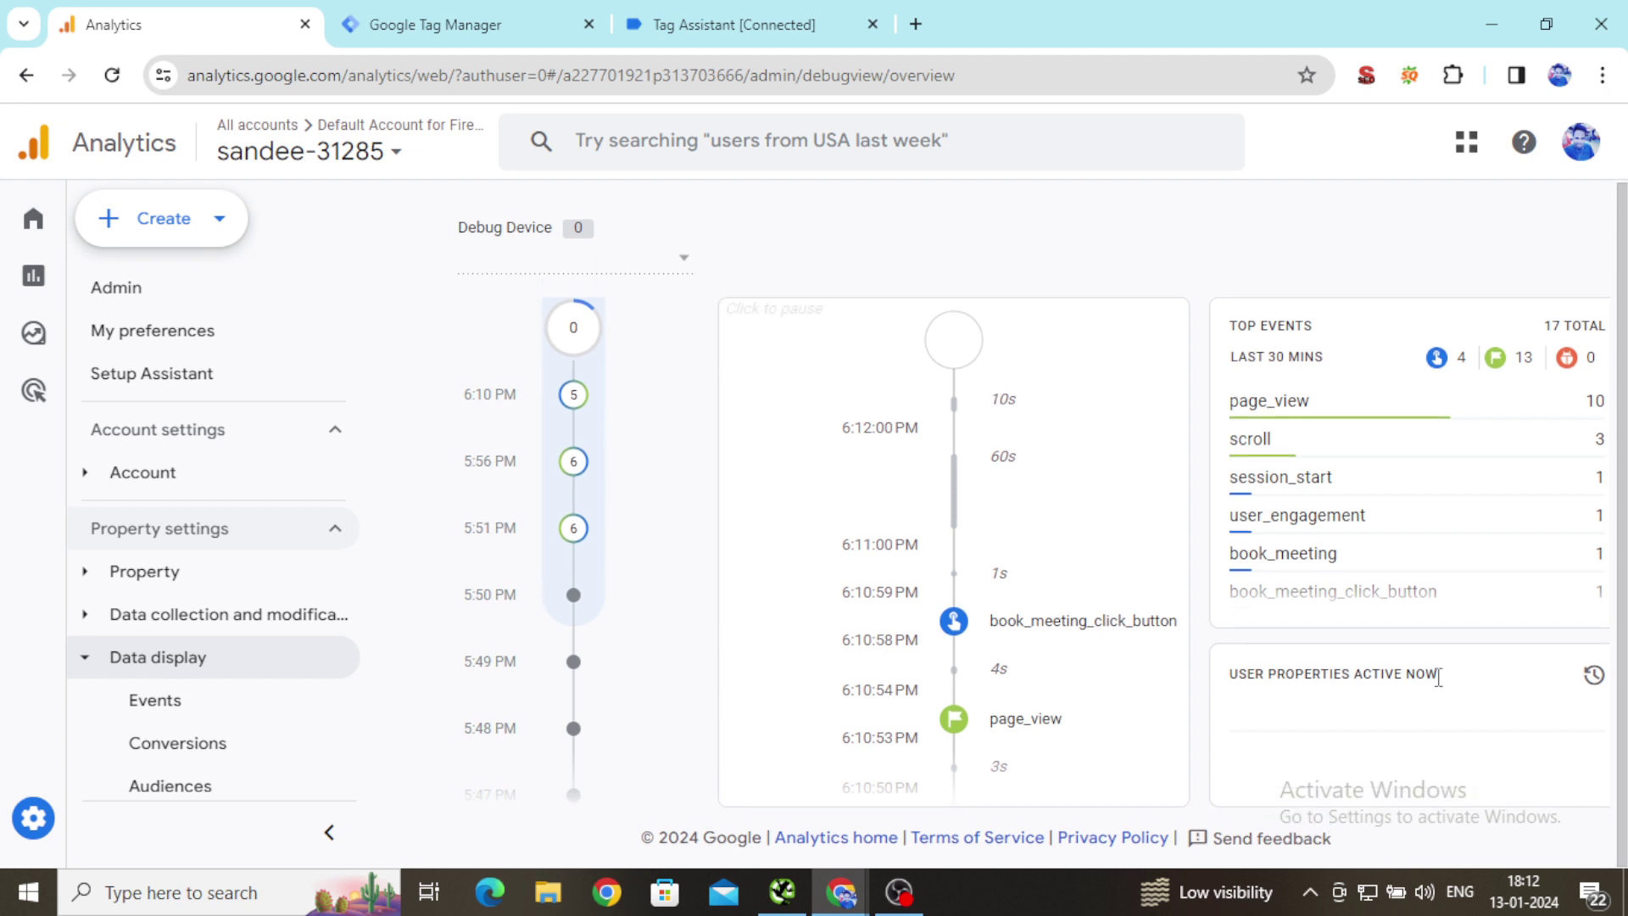
pyautogui.scroll(-1, 1110, 644)
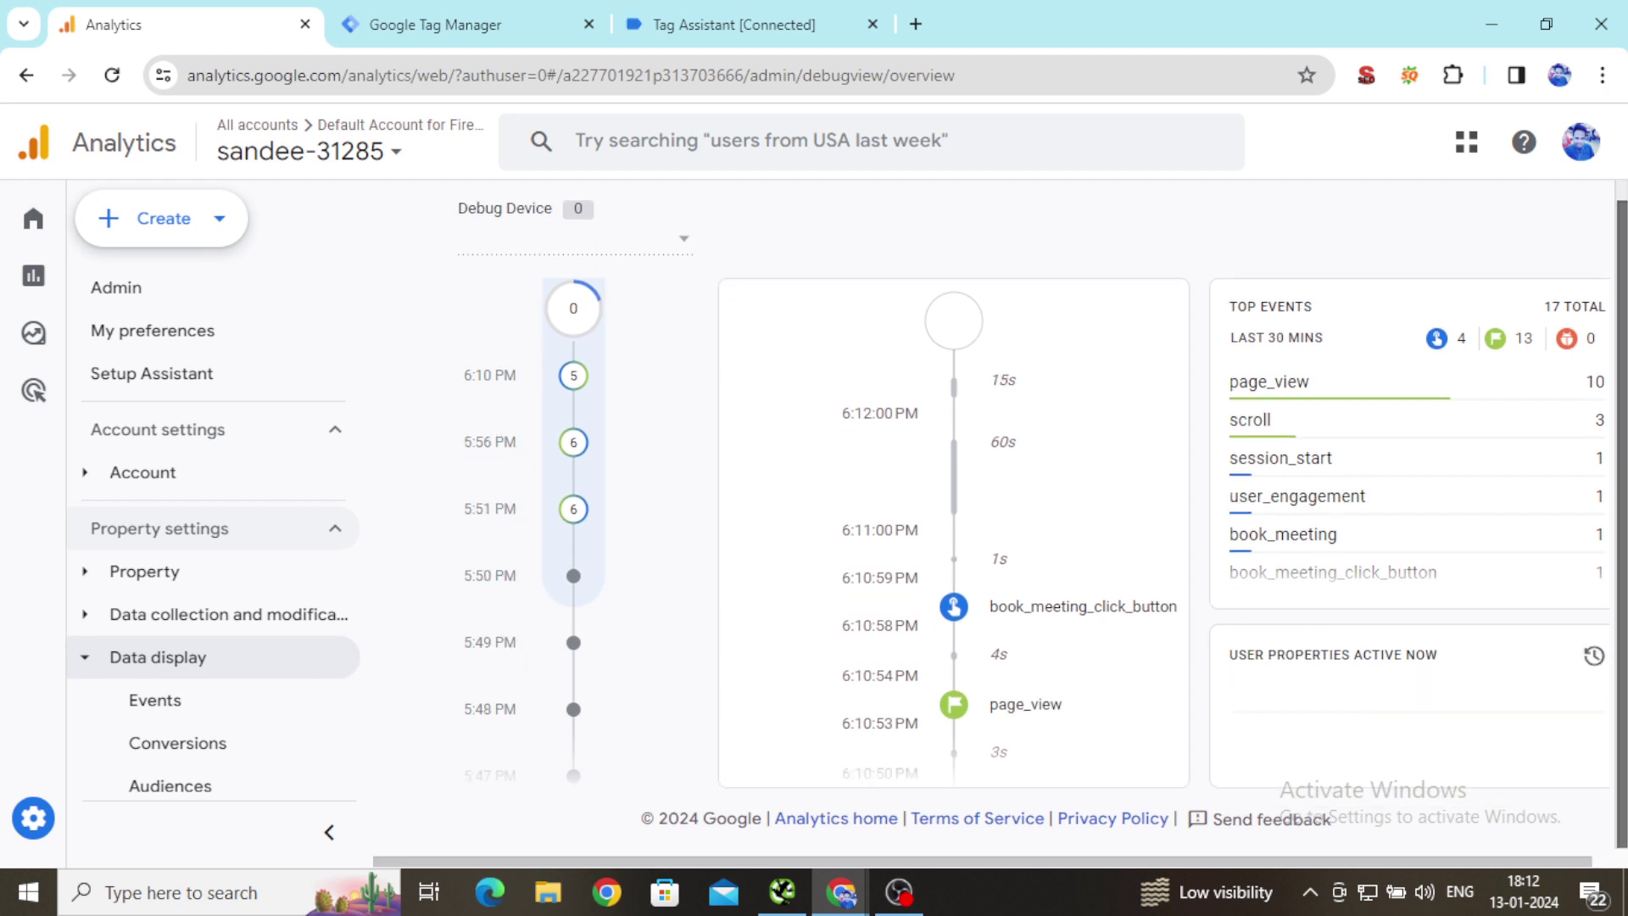
pyautogui.scroll(1, 999, 524)
pyautogui.scroll(-1, 1000, 524)
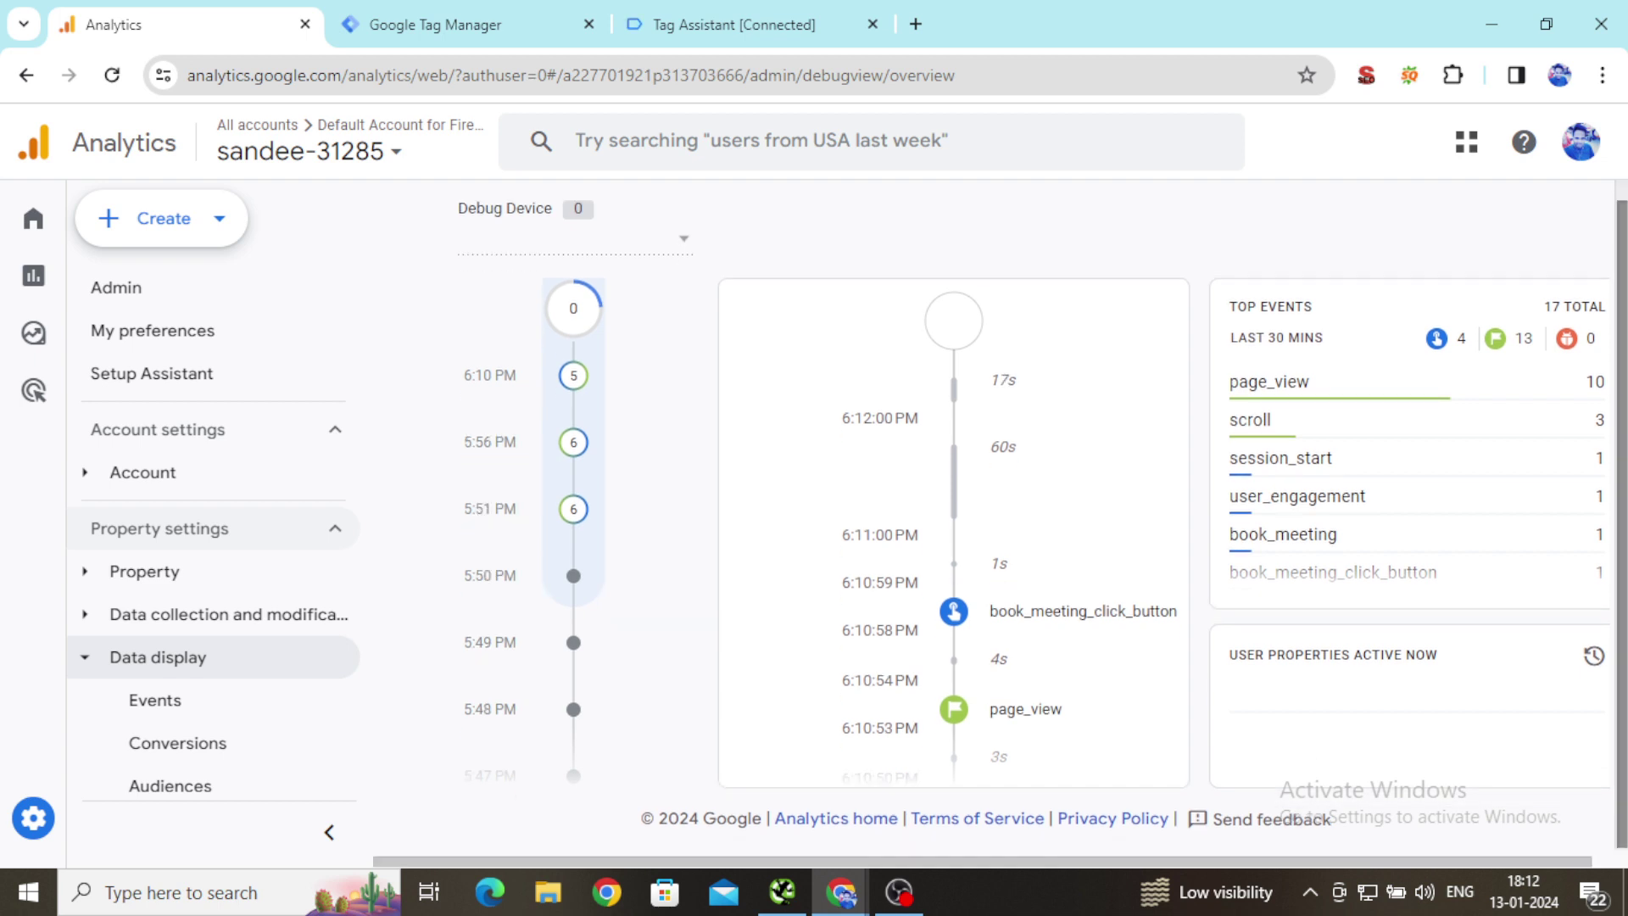
pyautogui.scroll(1, 1000, 524)
pyautogui.scroll(-1, 1000, 525)
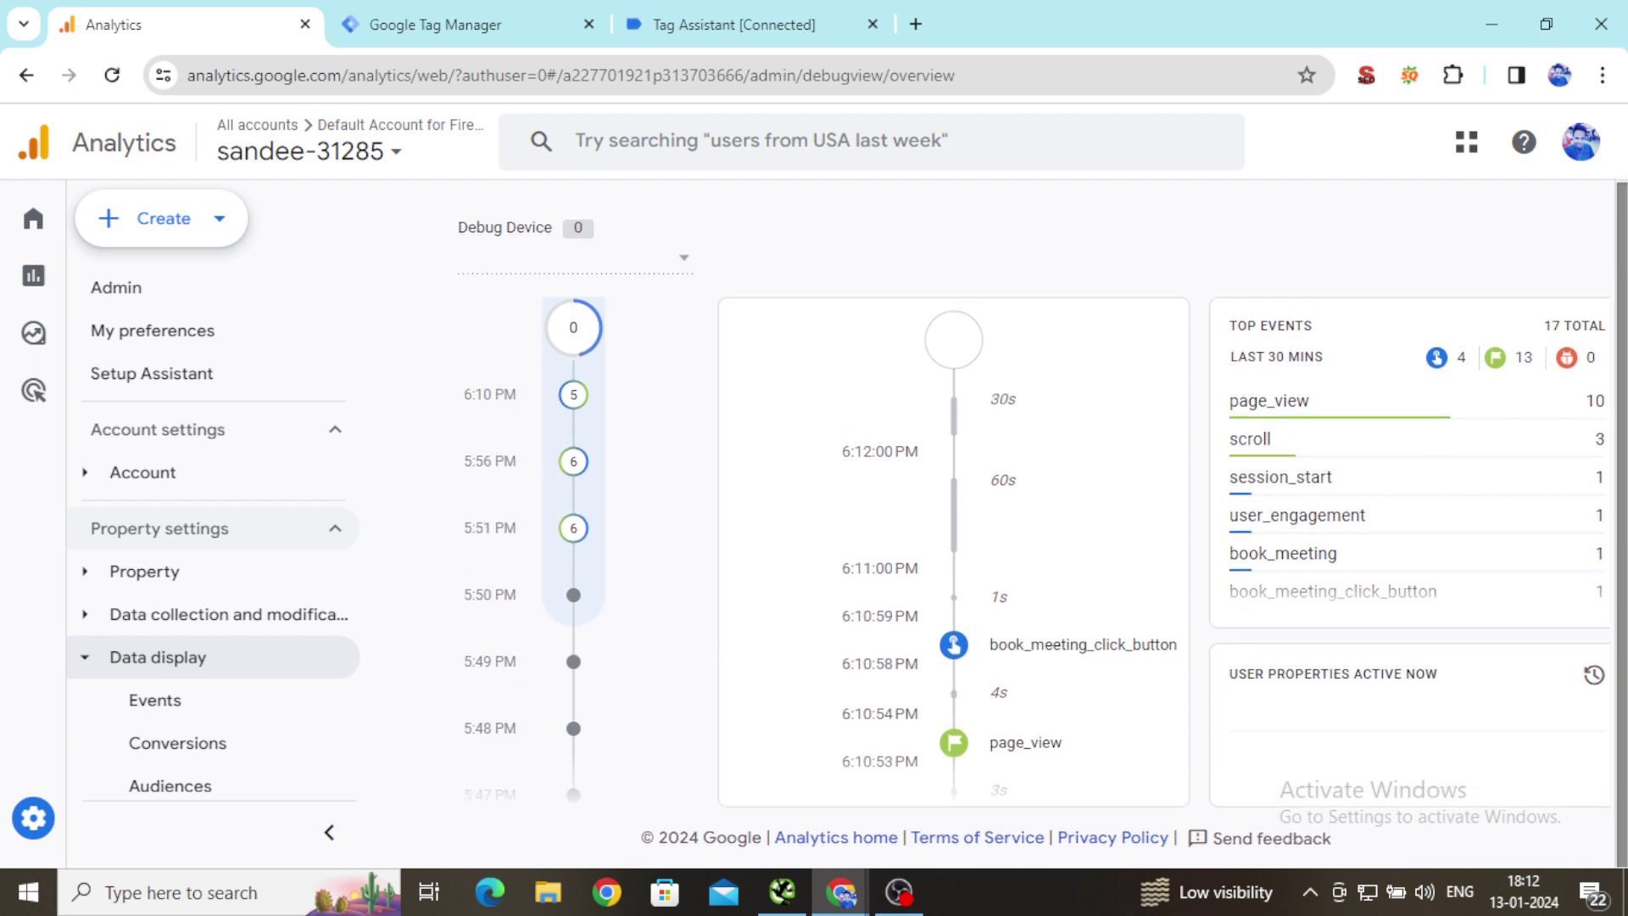
# Open the Realtime overview from the Analytics home page and check the event count by event name for the book meeting event
pyautogui.click(49, 227)
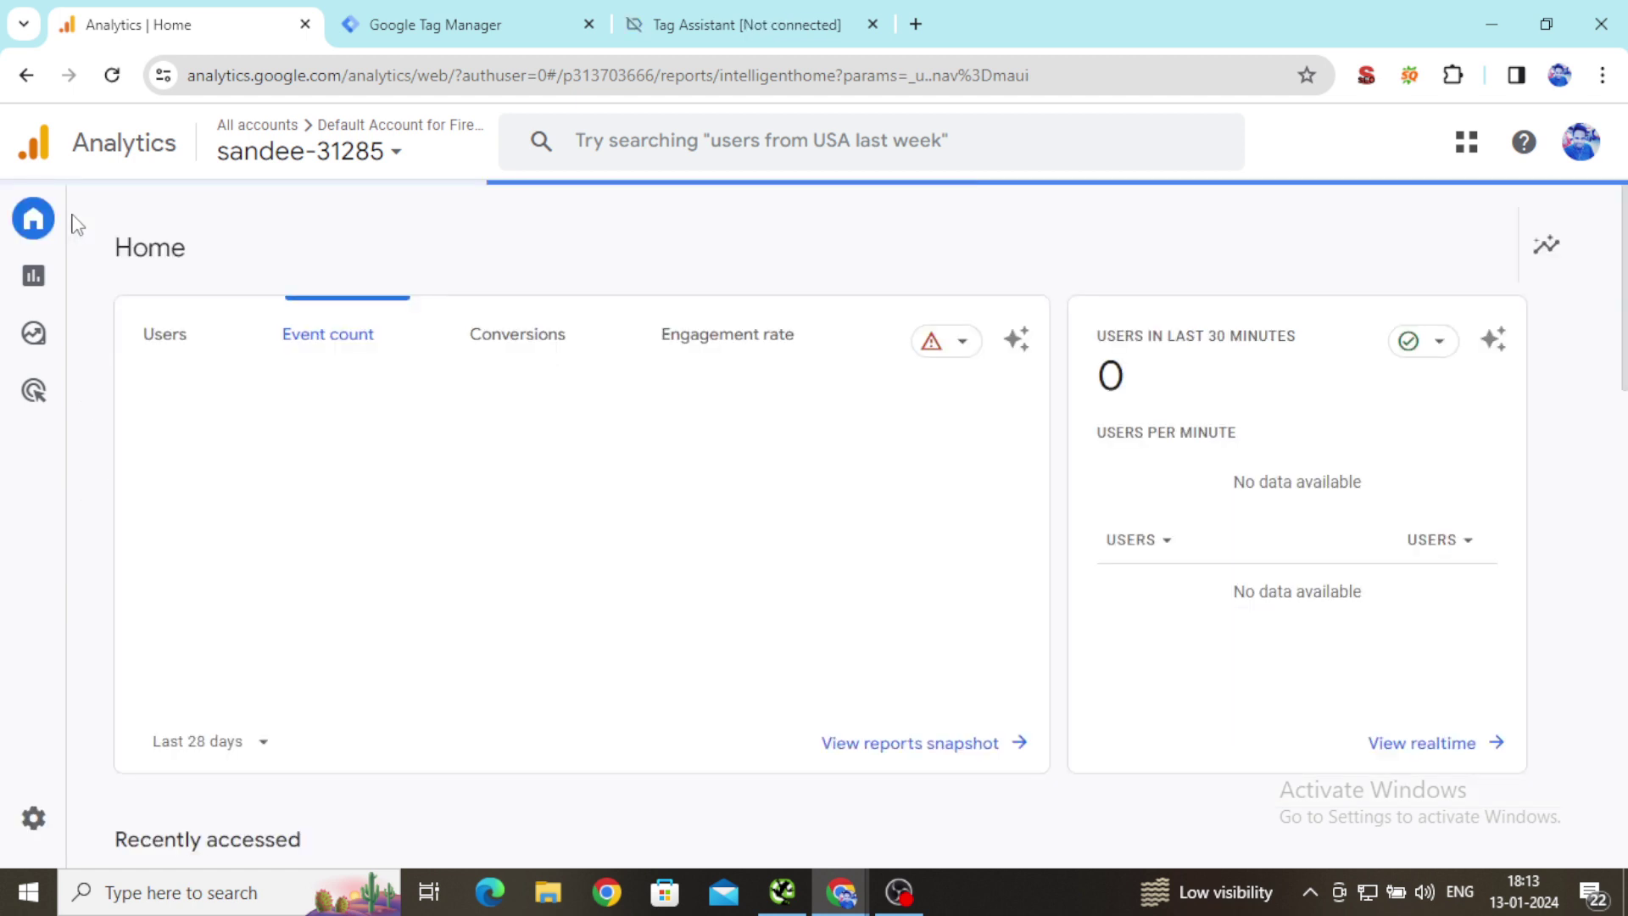
pyautogui.click(1446, 747)
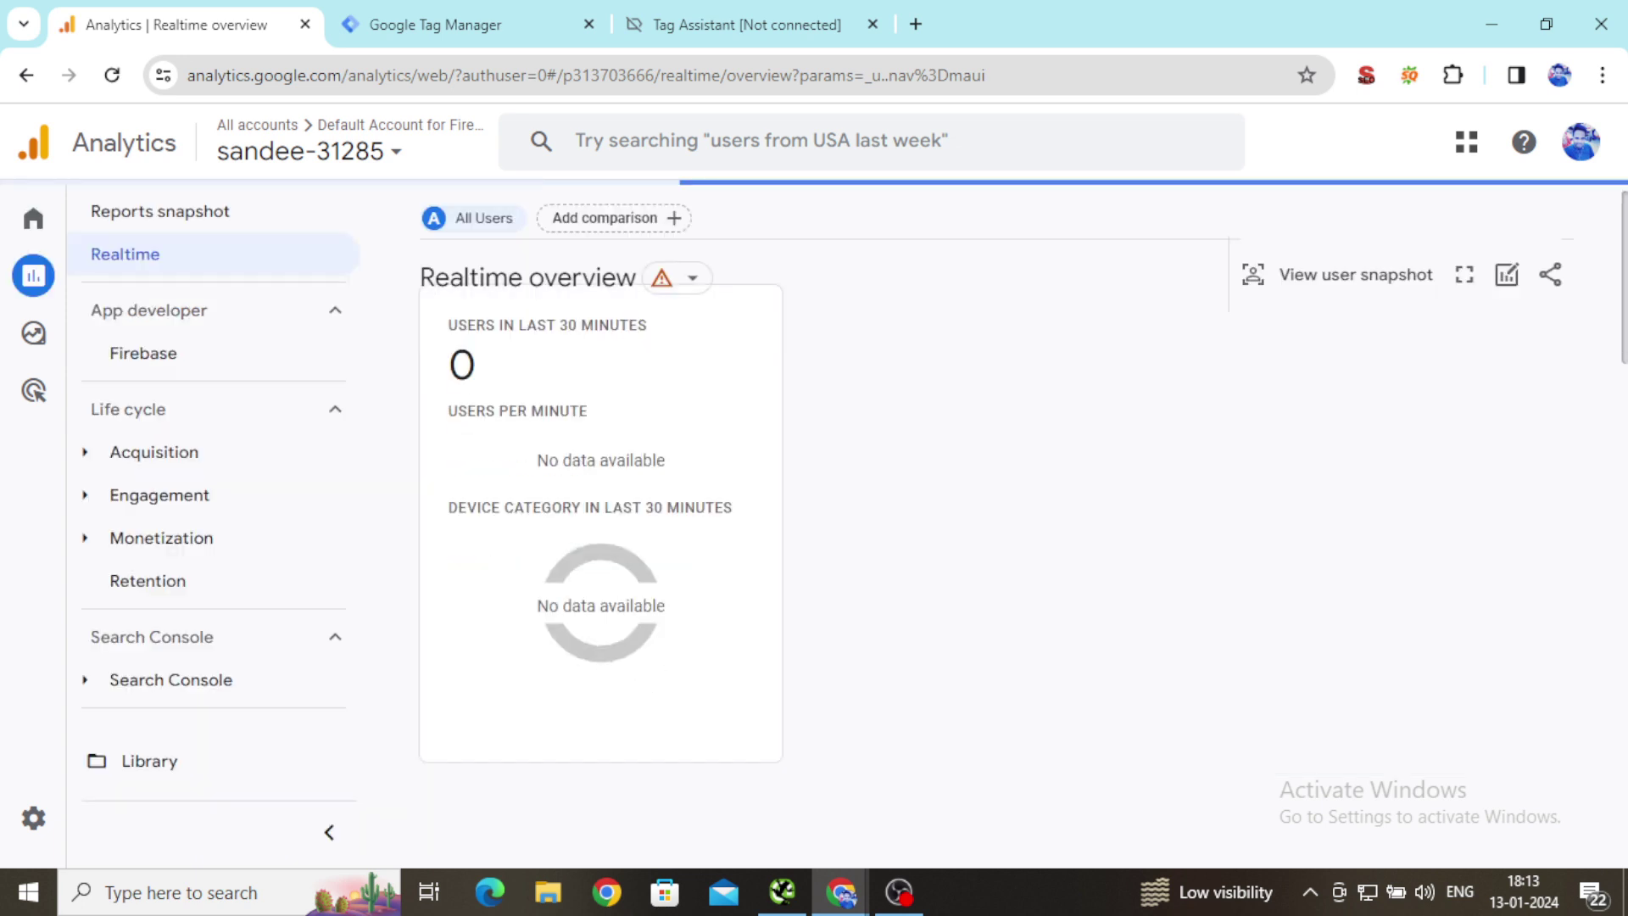
pyautogui.scroll(-10, 983, 509)
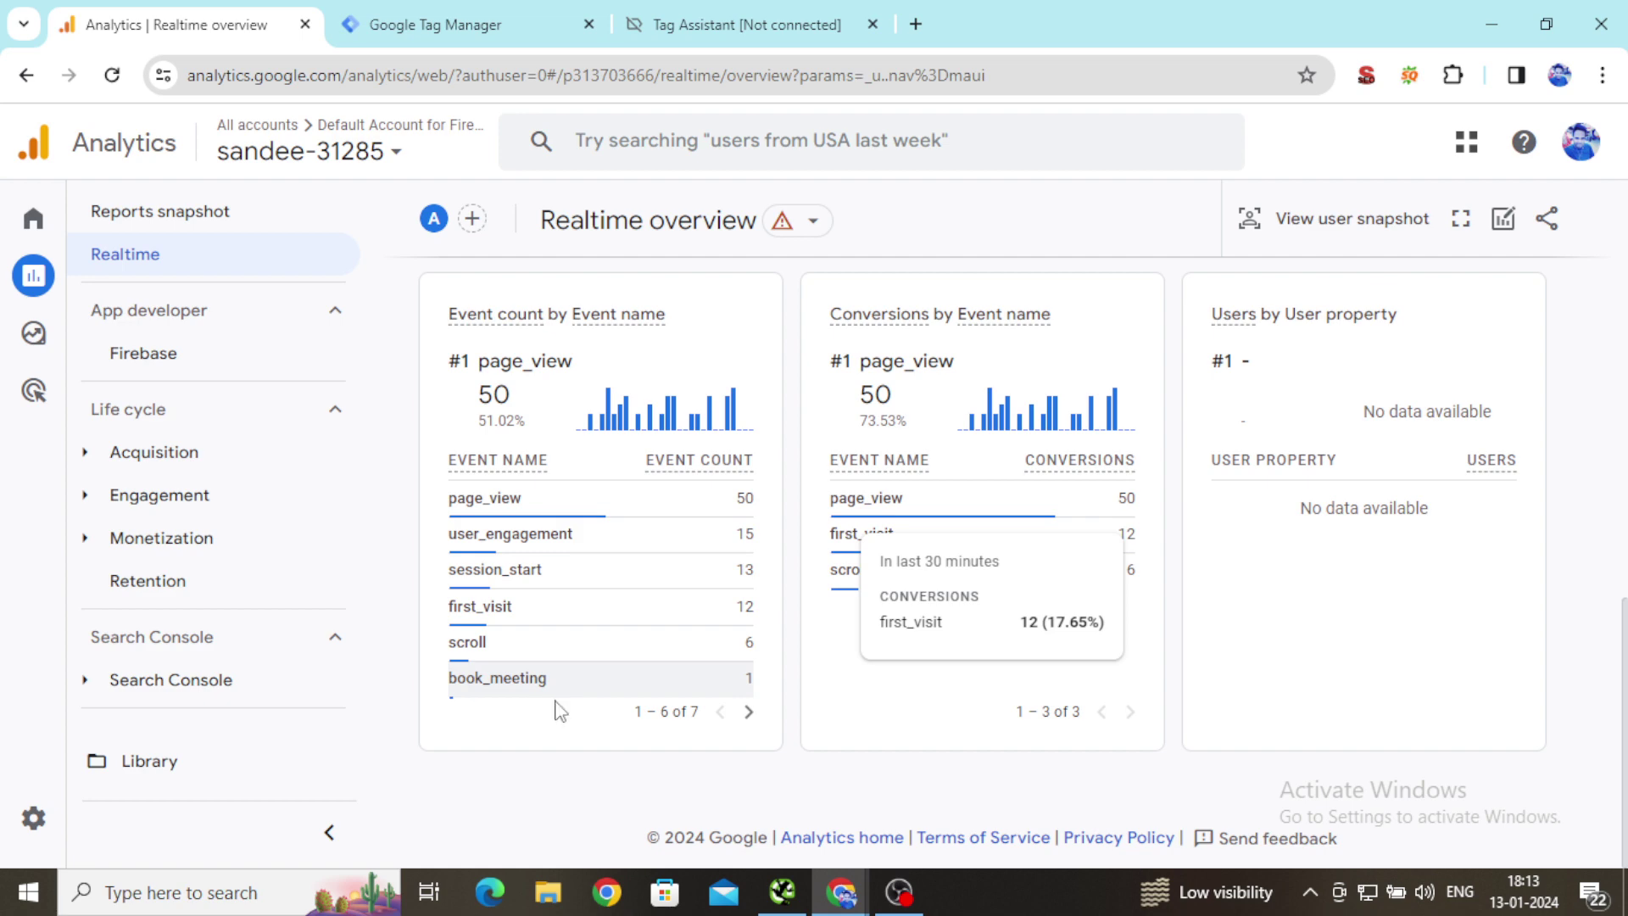
pyautogui.moveTo(540, 706)
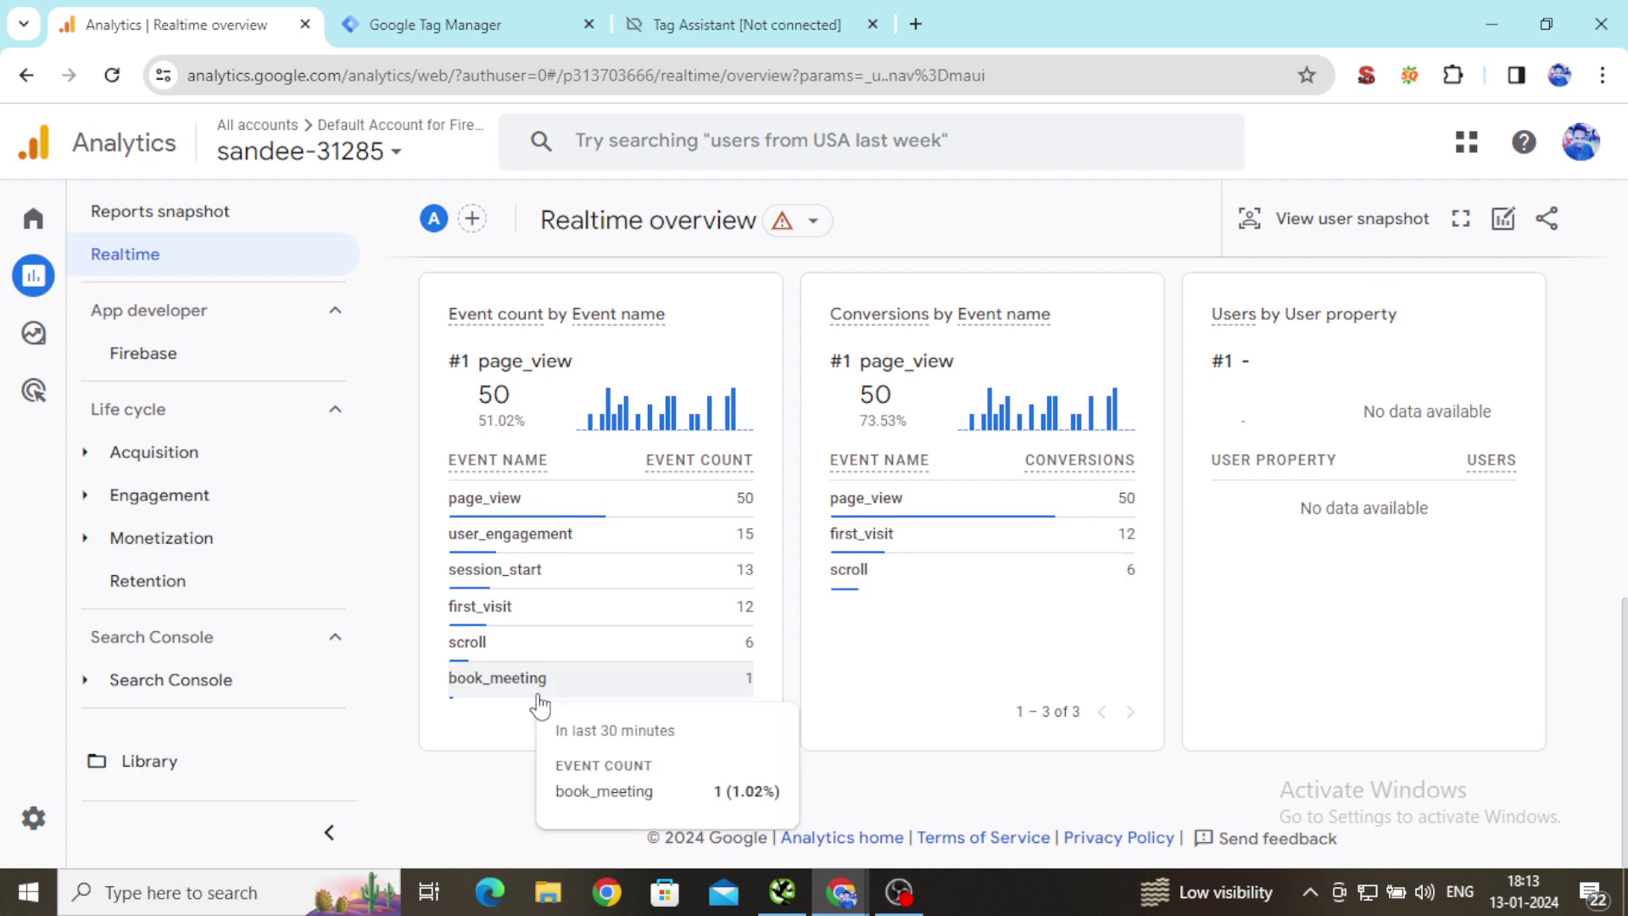
# Close the Tag Assistant page and display the container's tag list in Google Tag Manager
pyautogui.click(871, 26)
pyautogui.click(381, 32)
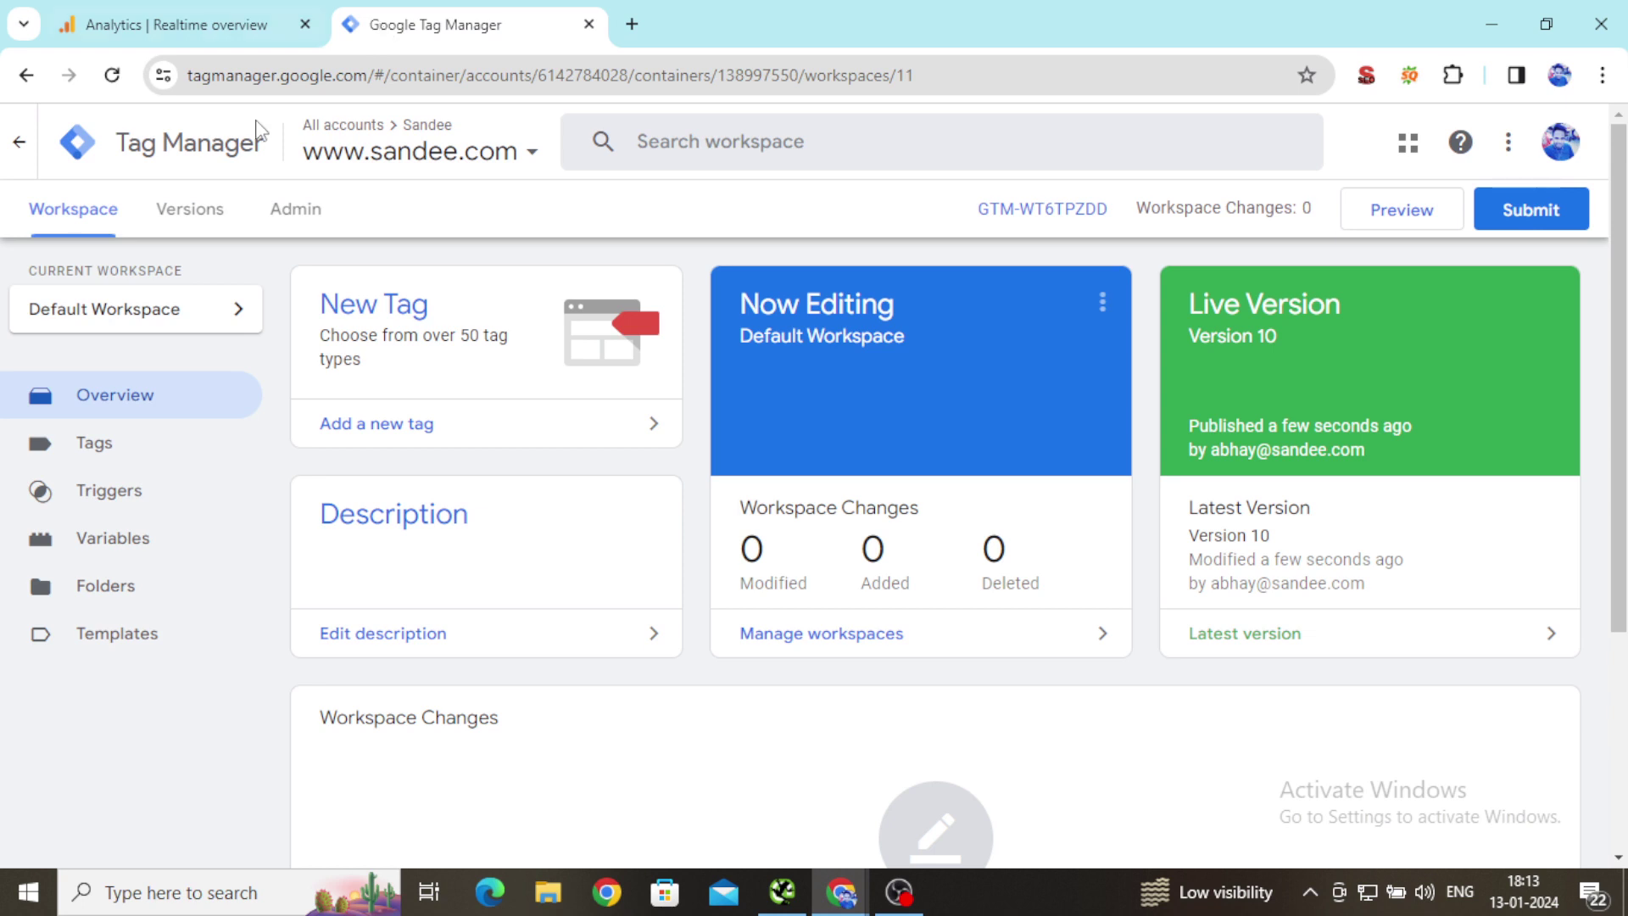
pyautogui.click(100, 443)
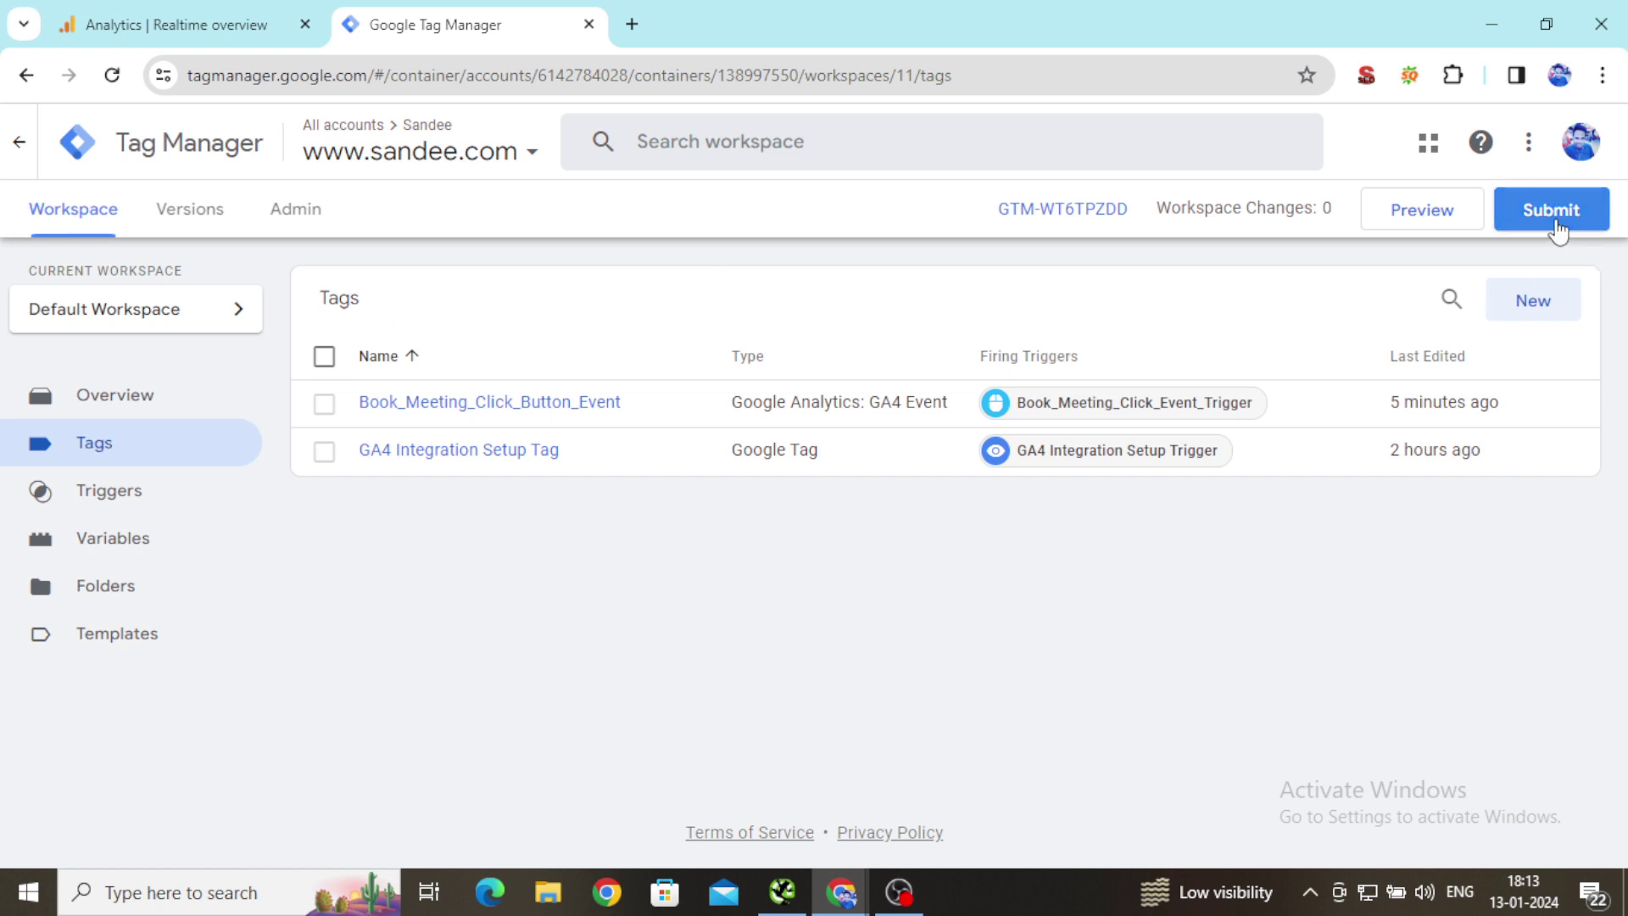
pyautogui.click(203, 25)
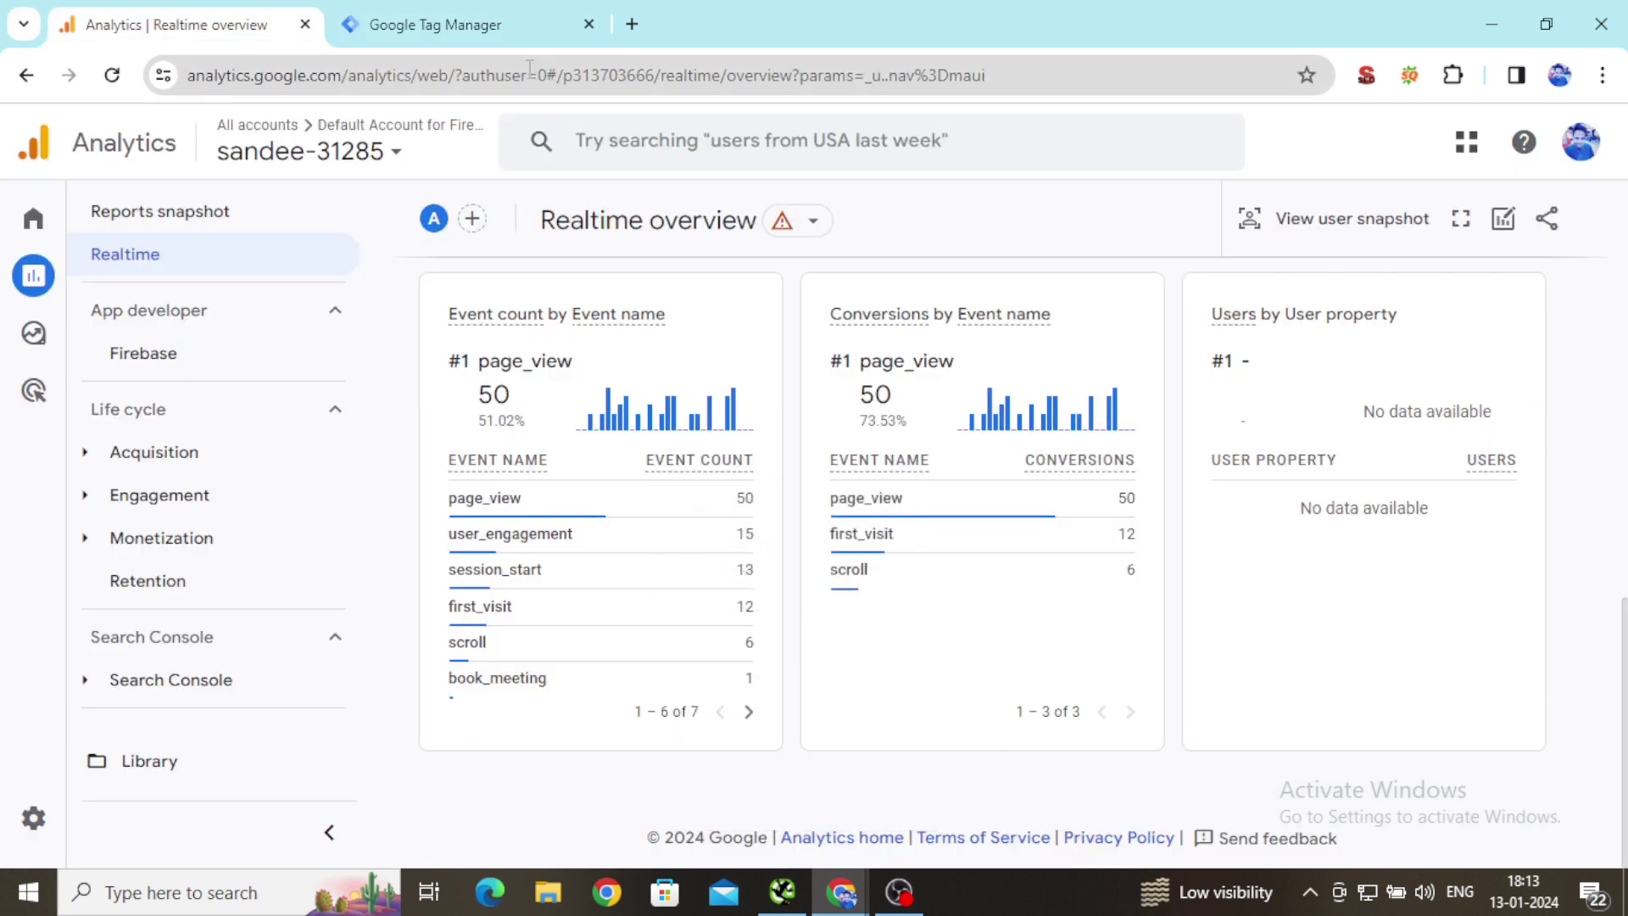
pyautogui.click(468, 12)
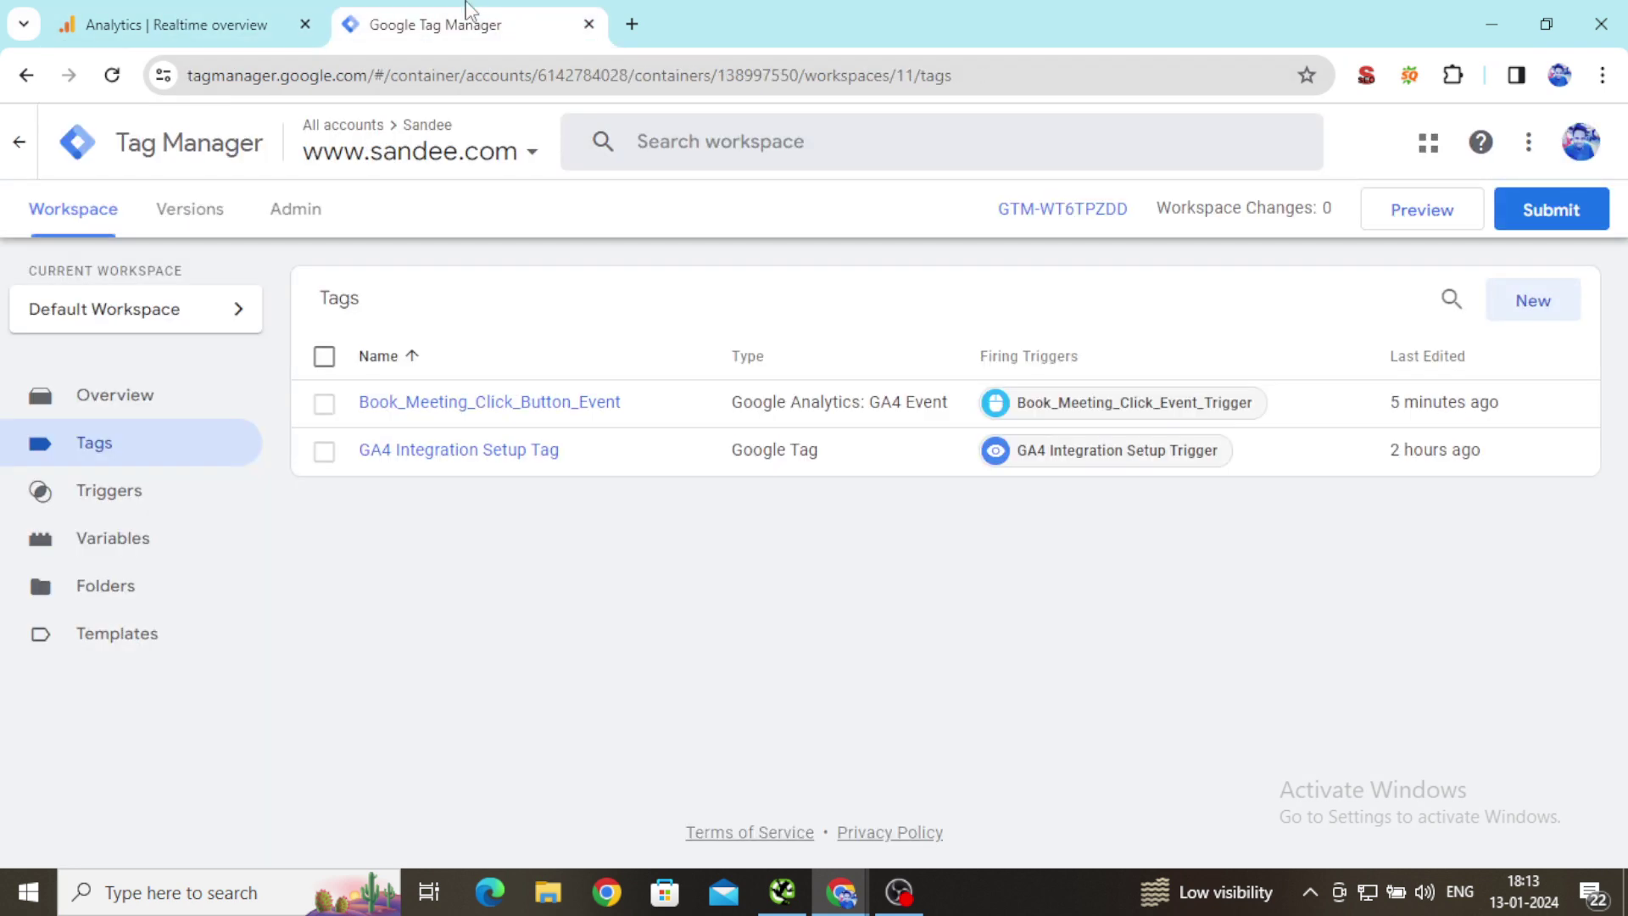